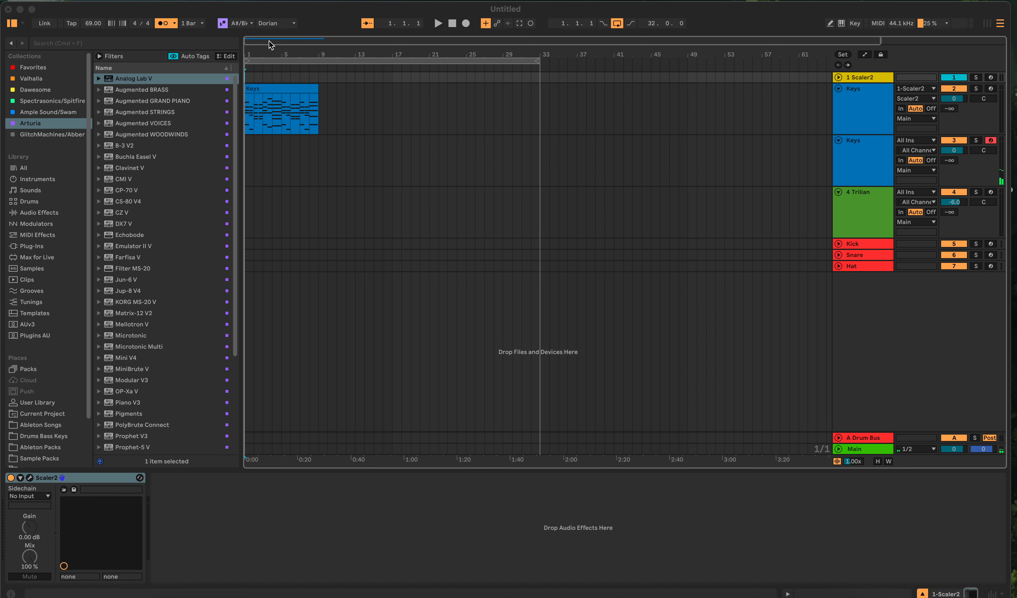
Start playback and set the first Keys track's volume to -3.0 dB
{"action": "left_click", "coordinate": [438, 22]}
{"action": "left_click", "coordinate": [438, 24]}
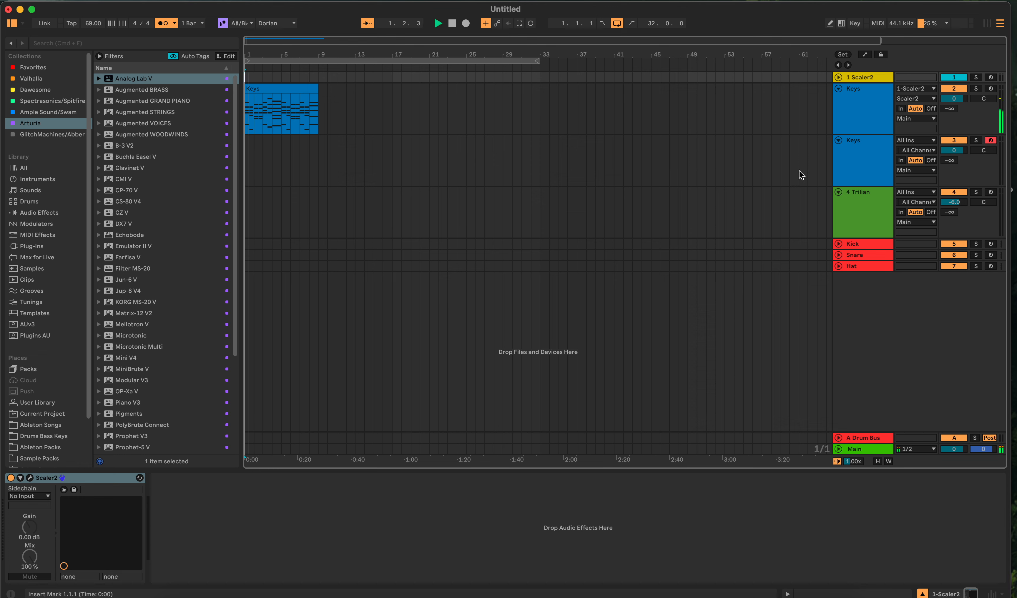
{"action": "left_click_drag", "start_coordinate": [952, 99], "coordinate": [953, 107]}
{"action": "left_click_drag", "start_coordinate": [952, 98], "coordinate": [954, 100]}
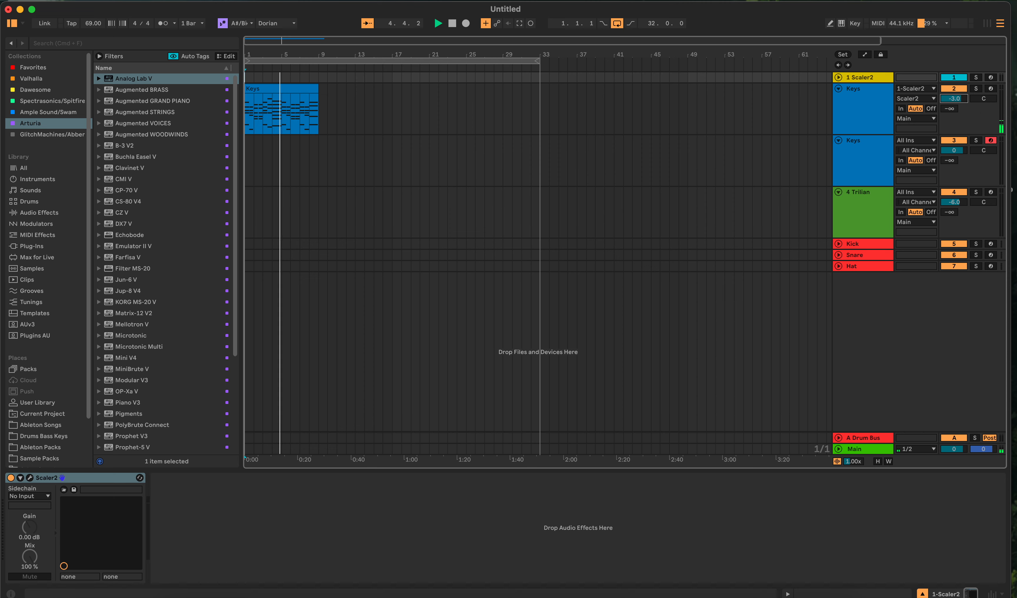
Set the Main track's preview volume to -10.0 dB, showing the mixer only for this adjustment
{"action": "left_click", "coordinate": [992, 594]}
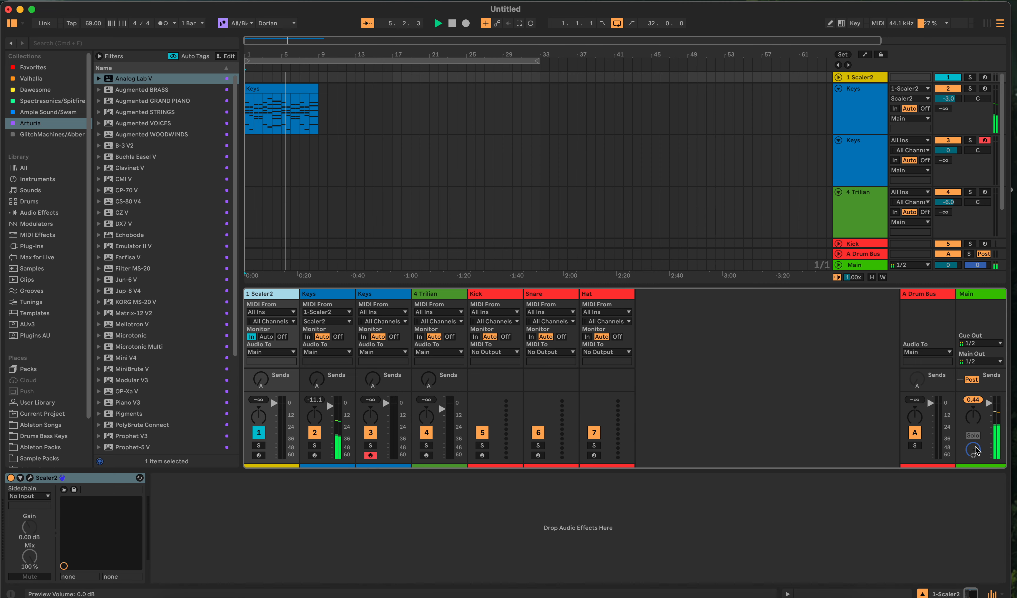
{"action": "left_click_drag", "start_coordinate": [978, 265], "coordinate": [977, 263]}
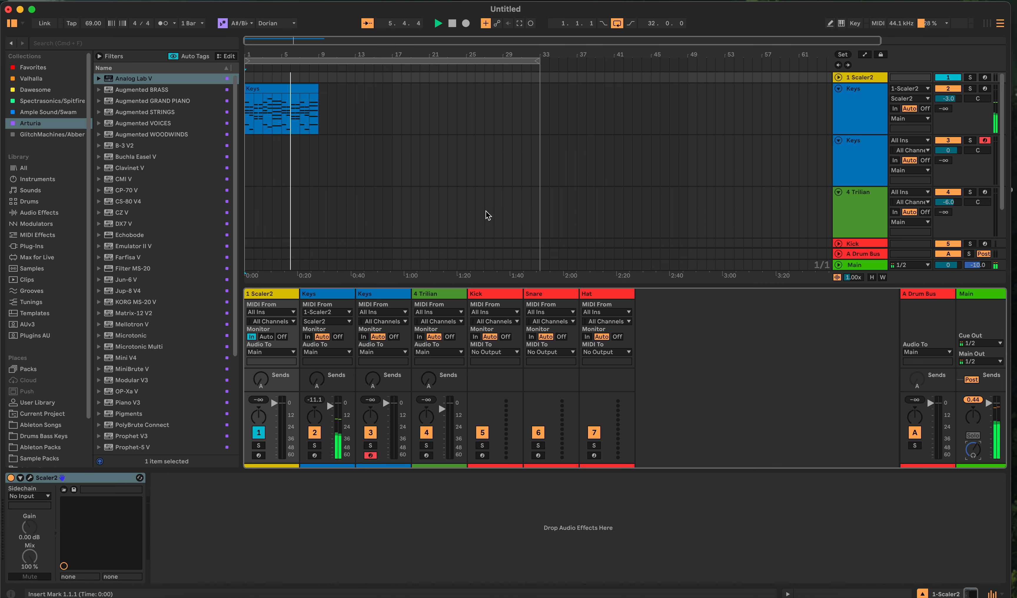
{"action": "left_click", "coordinate": [991, 595]}
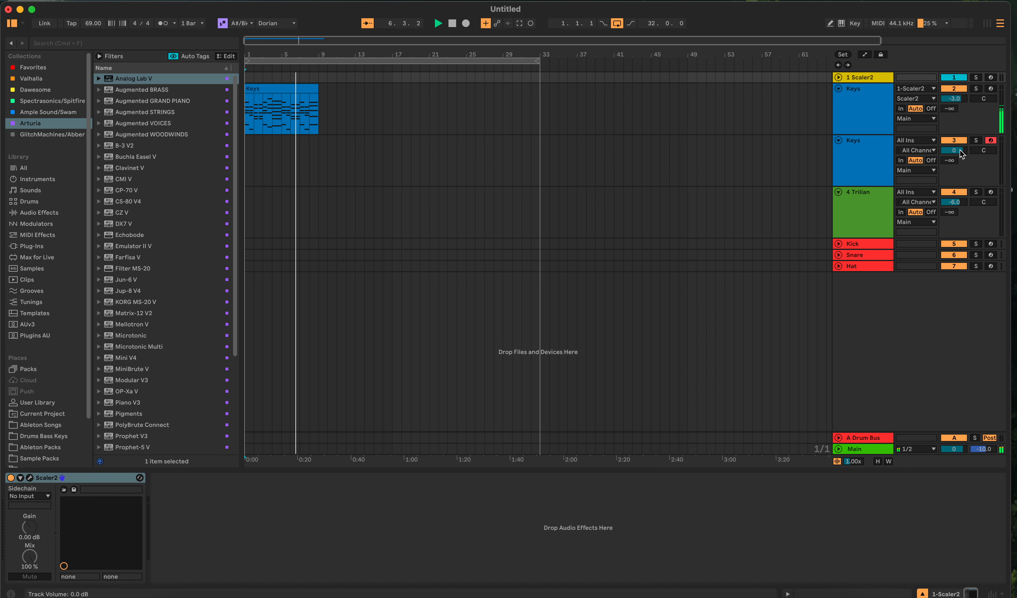
Lower the first Keys track's volume to -6.0 dB and shorten the arrangement loop to the 8 bars covered by its clip
{"action": "mouse_move", "coordinate": [952, 99]}
{"action": "left_mouse_down"}
{"action": "mouse_move", "coordinate": [952, 113]}
{"action": "mouse_move", "coordinate": [952, 103]}
{"action": "left_mouse_up"}
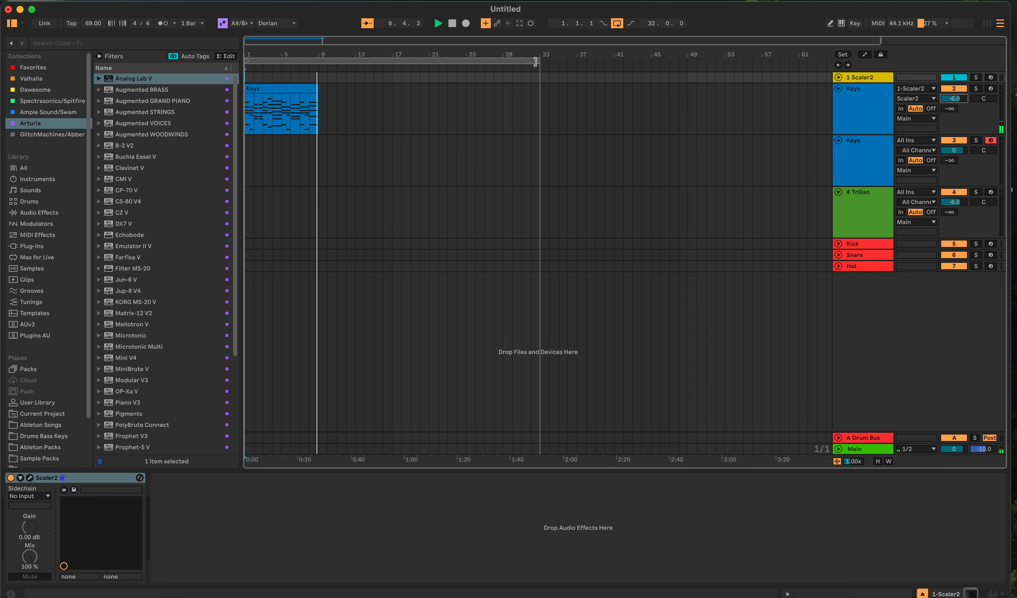
{"action": "left_click_drag", "start_coordinate": [536, 61], "coordinate": [320, 62]}
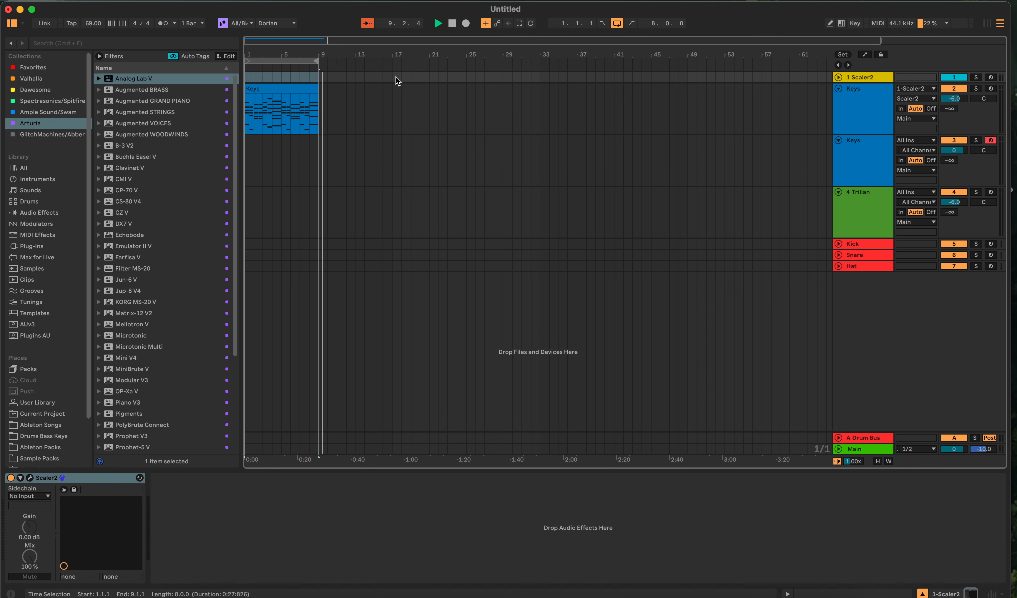
{"action": "left_click", "coordinate": [452, 23]}
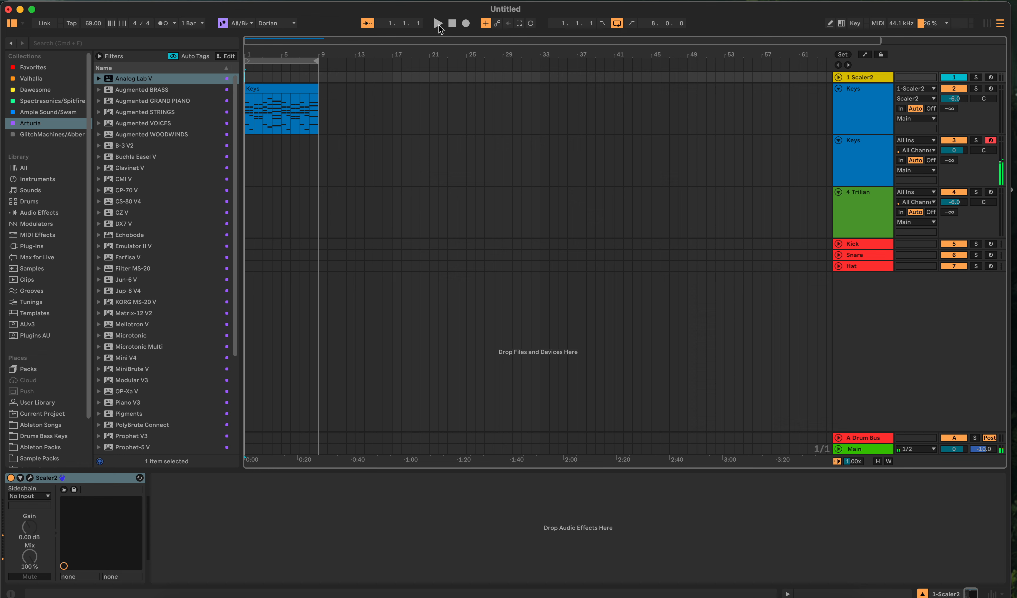
Audition the looped Keys clip, then stop playback and return to the start of the arrangement
{"action": "left_click", "coordinate": [438, 25]}
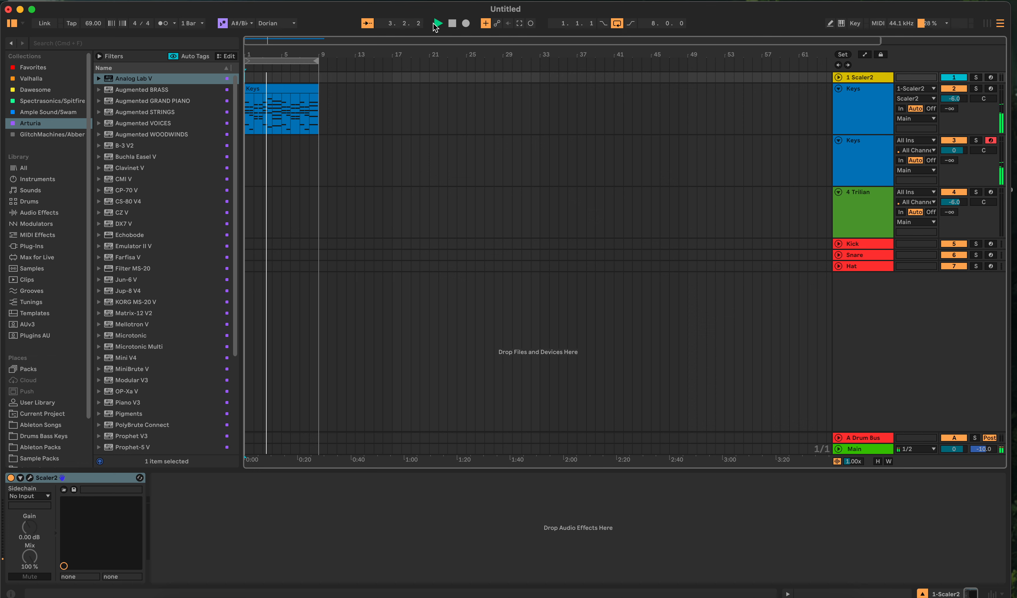
{"action": "left_click", "coordinate": [451, 25]}
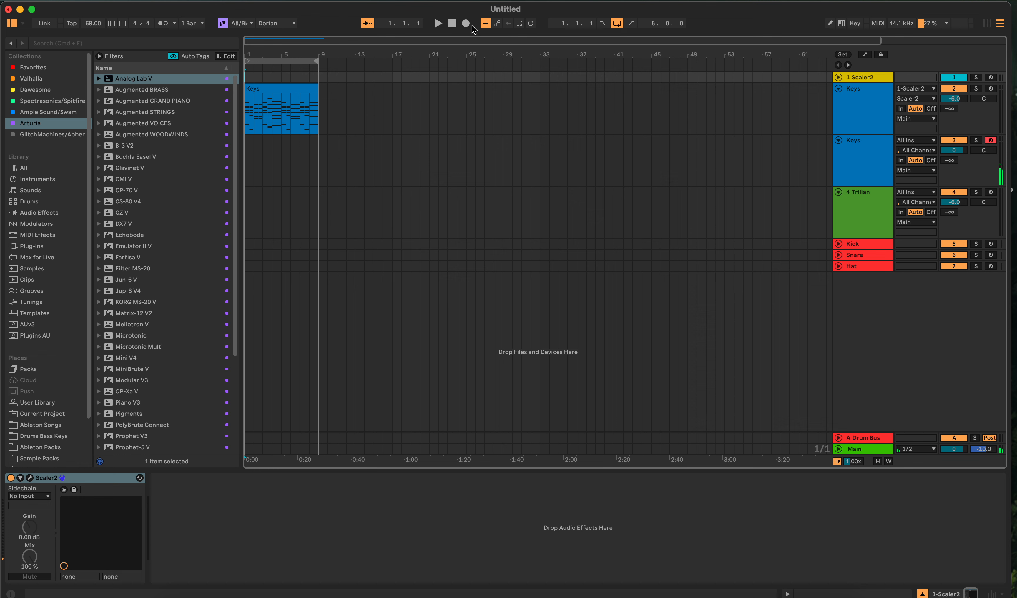
{"action": "left_click", "coordinate": [439, 24]}
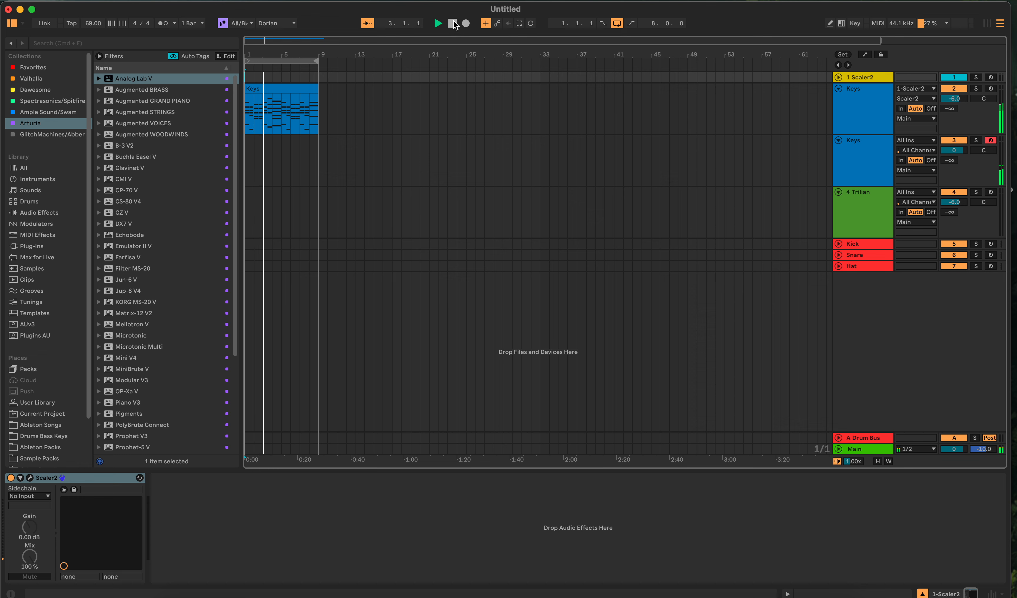
{"action": "left_click", "coordinate": [453, 23]}
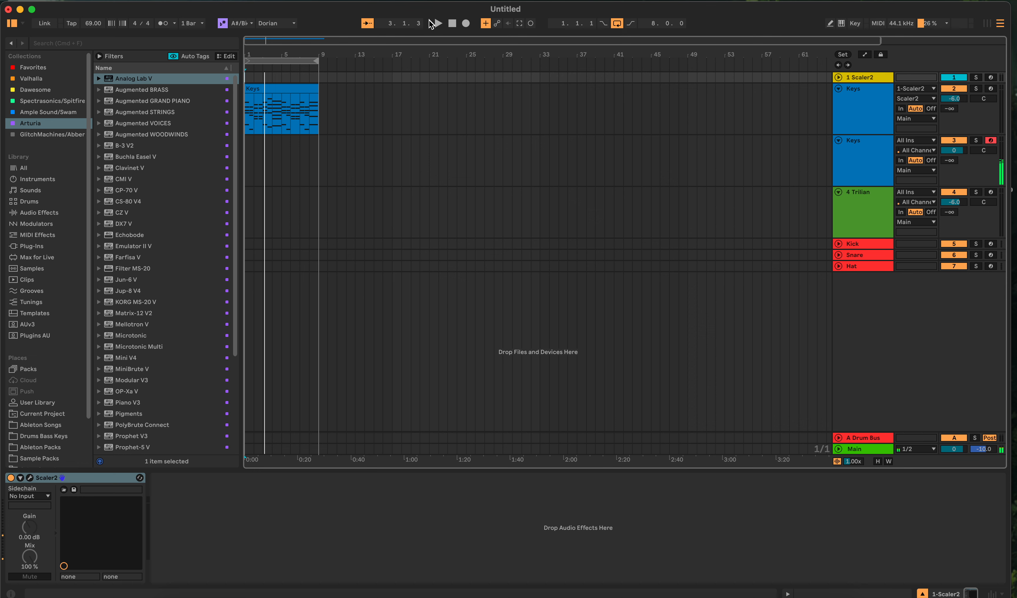
{"action": "left_click", "coordinate": [452, 24]}
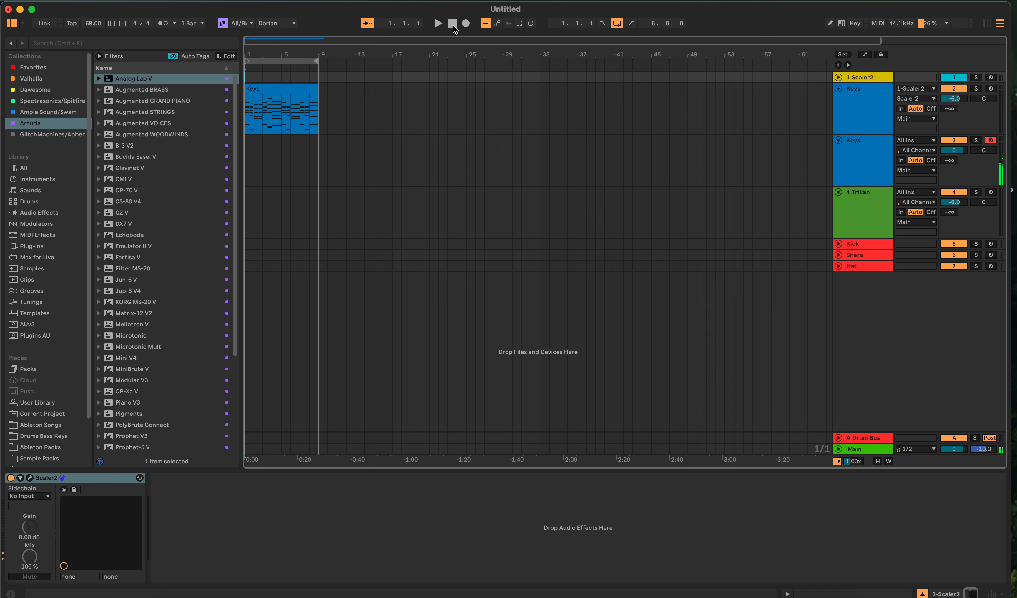
Record a short MIDI take on the second Keys track and open its clip in the note editor
{"action": "left_click", "coordinate": [466, 23]}
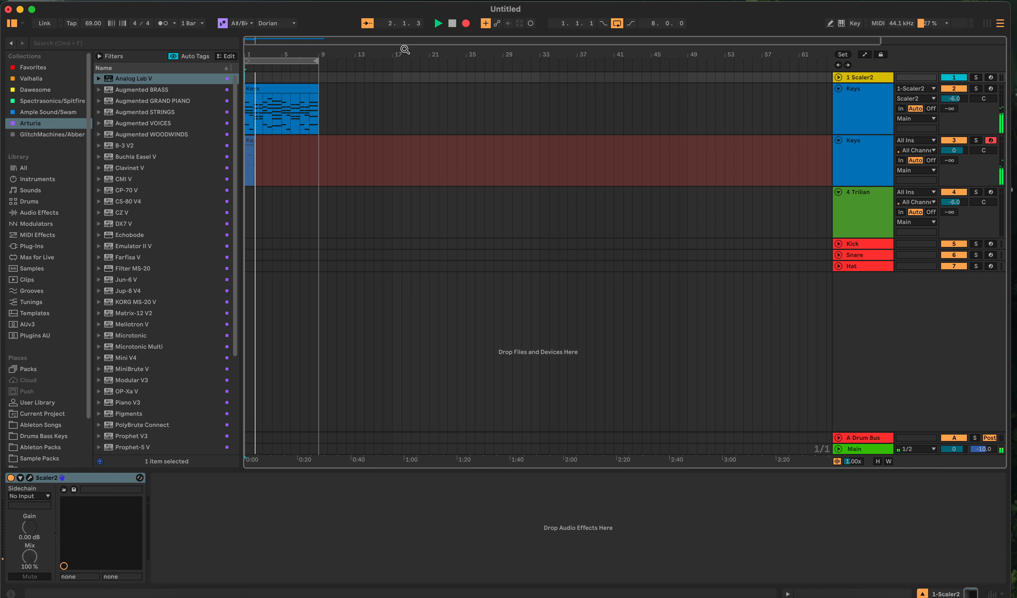
{"action": "left_click", "coordinate": [452, 24]}
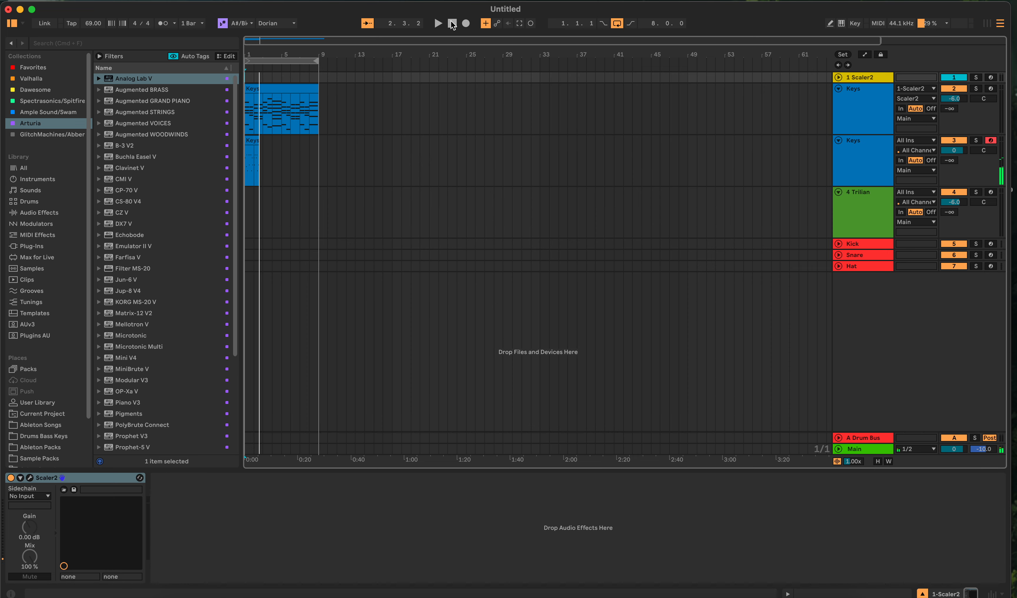
{"action": "double_click", "coordinate": [253, 142]}
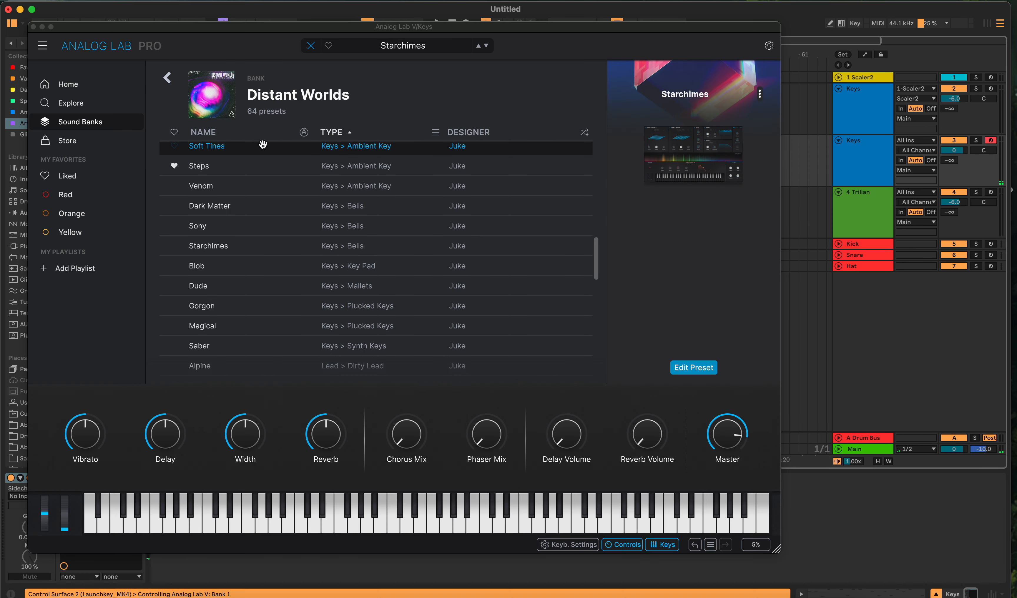
{"action": "left_click", "coordinate": [33, 26]}
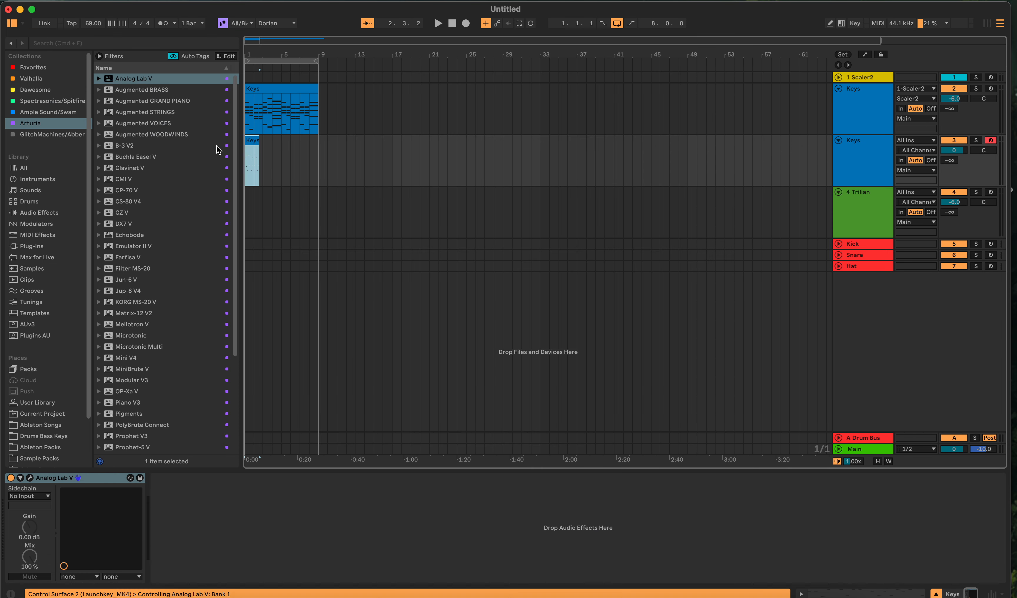
{"action": "double_click", "coordinate": [253, 146]}
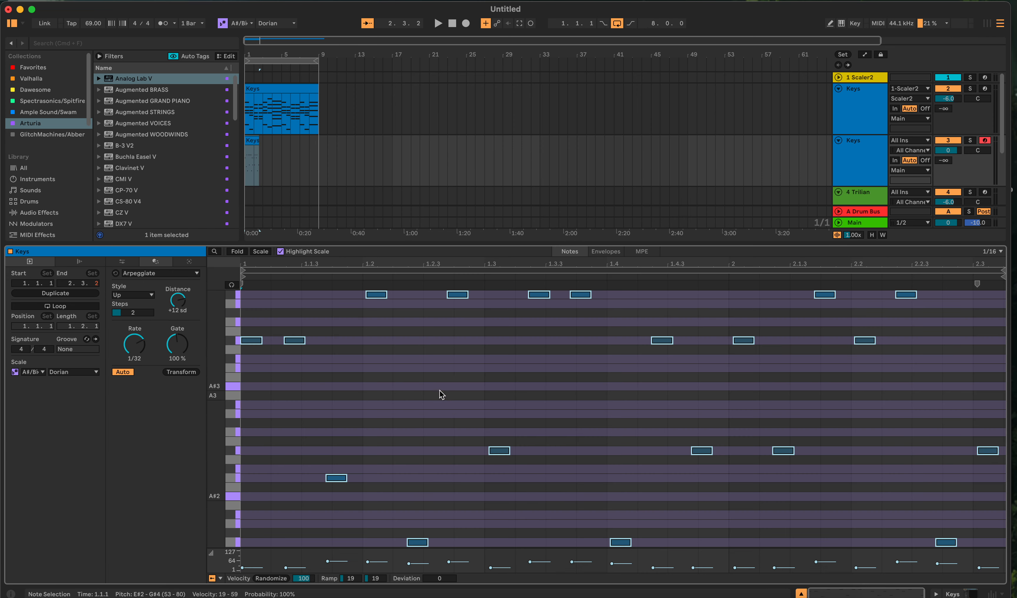
Delete the short recorded clip from the second Keys track and return to the device view
{"action": "left_click", "coordinate": [255, 143]}
{"action": "key", "text": "Delete"}
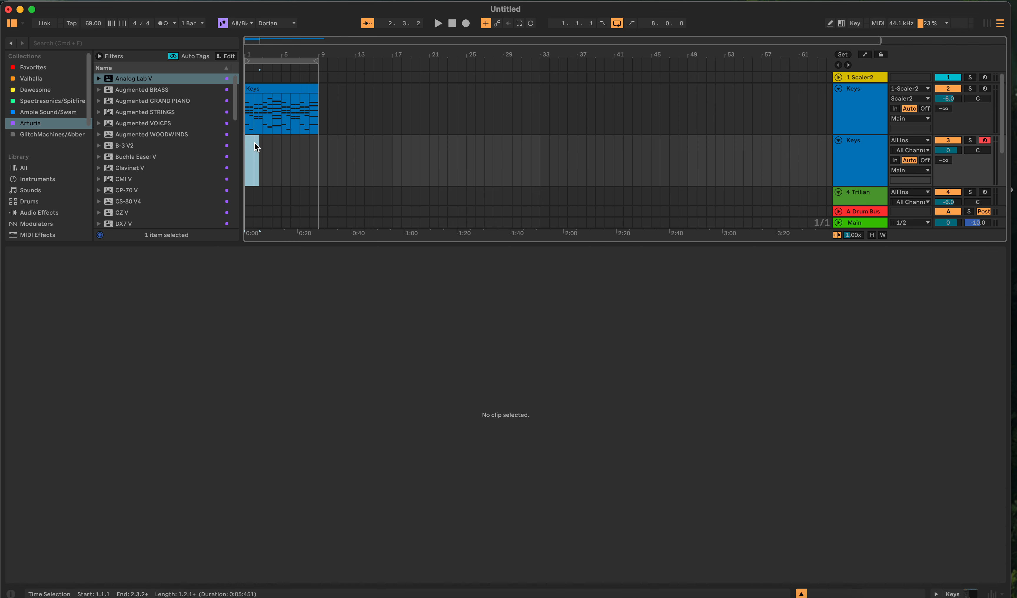
{"action": "left_click", "coordinate": [289, 150]}
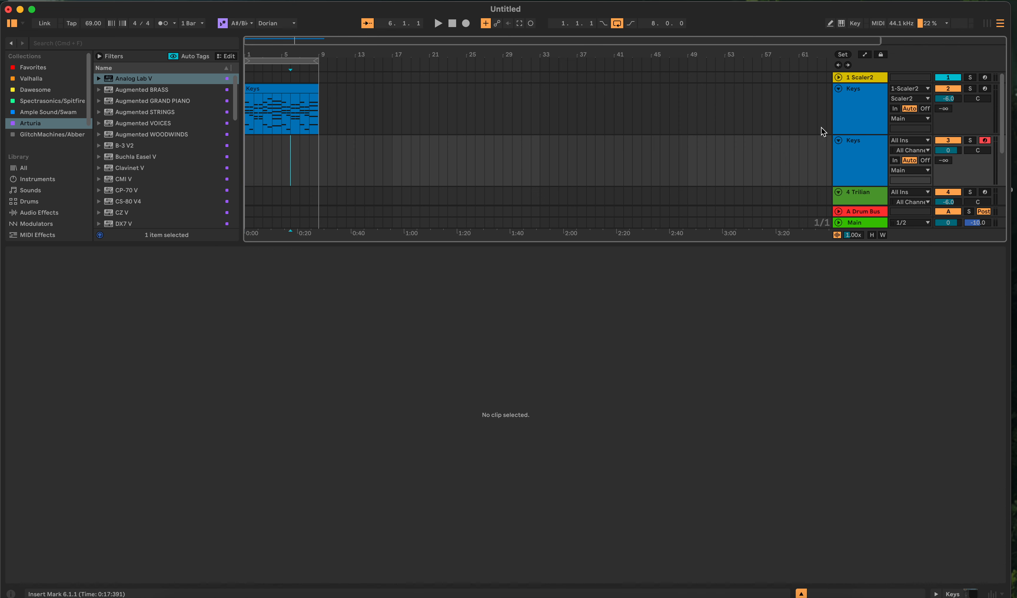
{"action": "key", "text": "shift+Tab"}
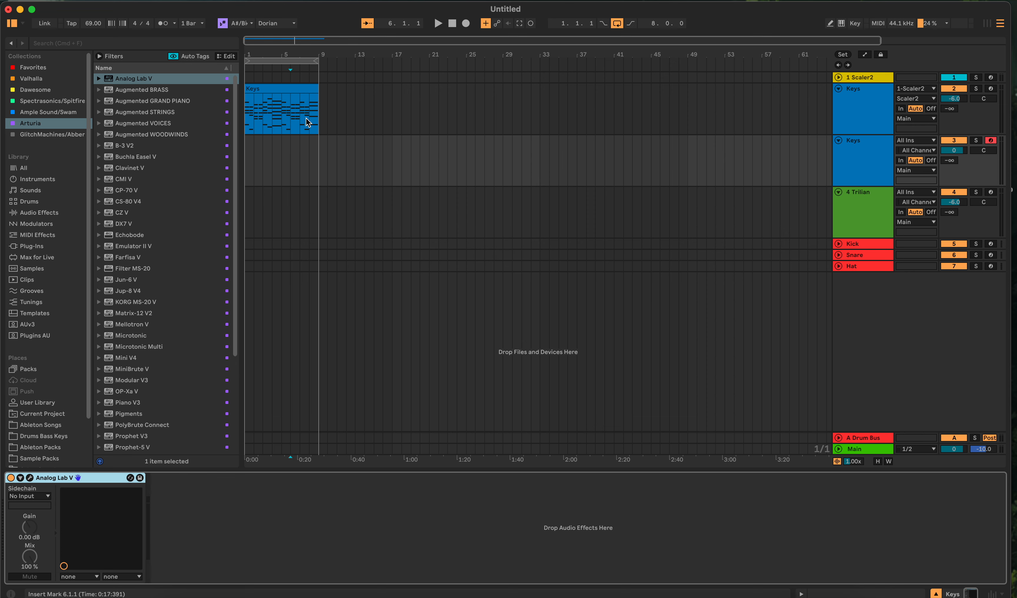
Create an 8-bar MIDI clip on the second Keys track and fill it using the Seed generator with pitch range C#1 to C#3
{"action": "left_click_drag", "start_coordinate": [320, 151], "coordinate": [204, 159]}
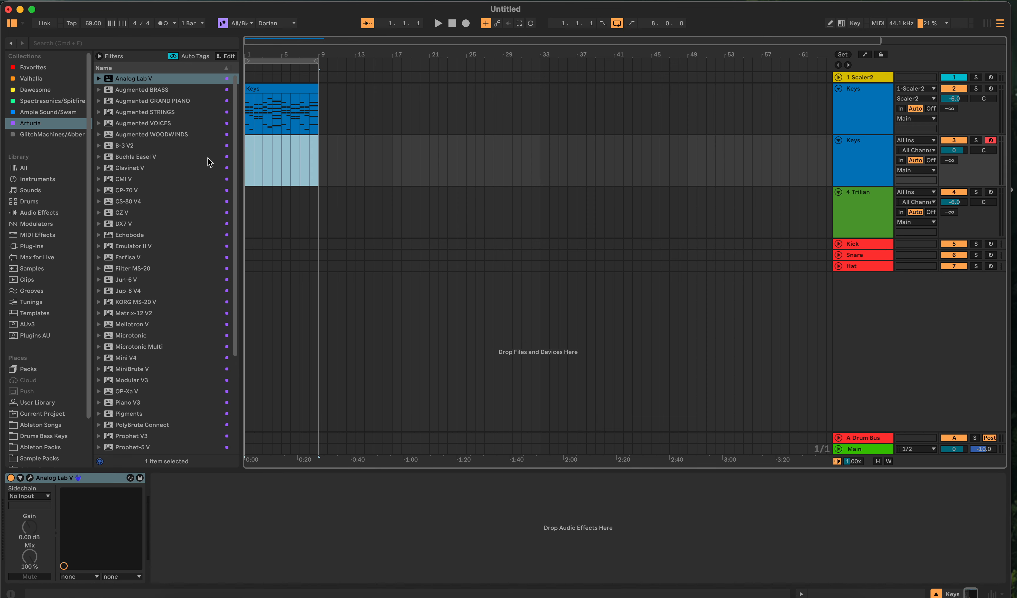
{"action": "key", "text": "super+shift+m"}
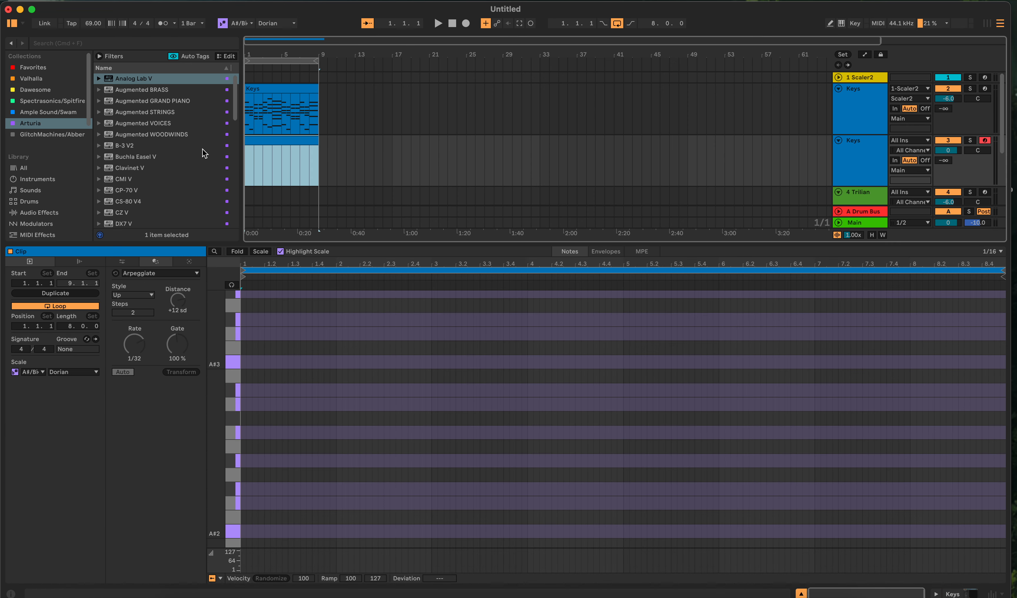
{"action": "left_click", "coordinate": [182, 262]}
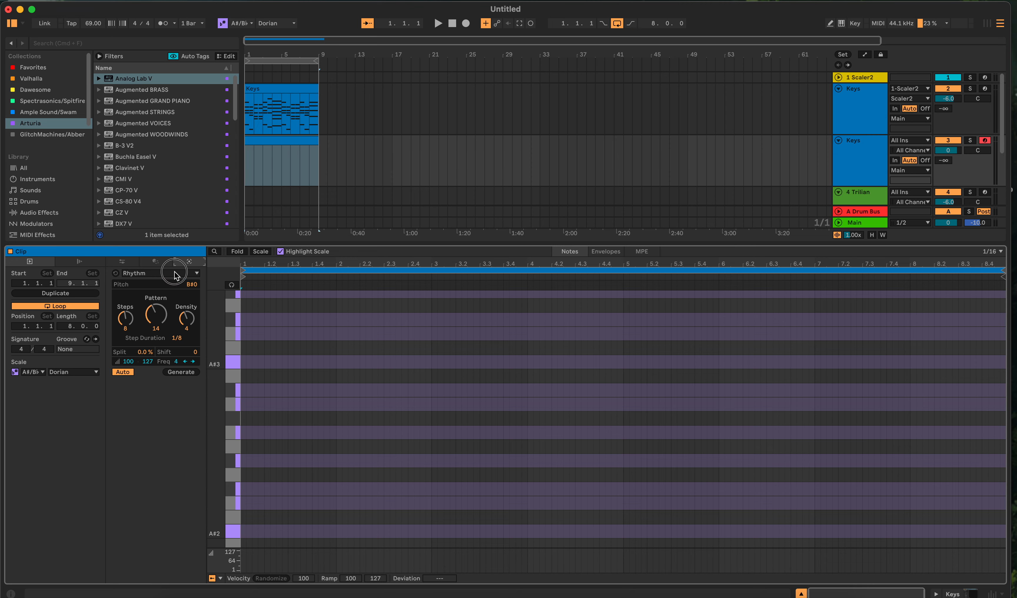
{"action": "left_click", "coordinate": [171, 273]}
{"action": "left_click", "coordinate": [150, 292]}
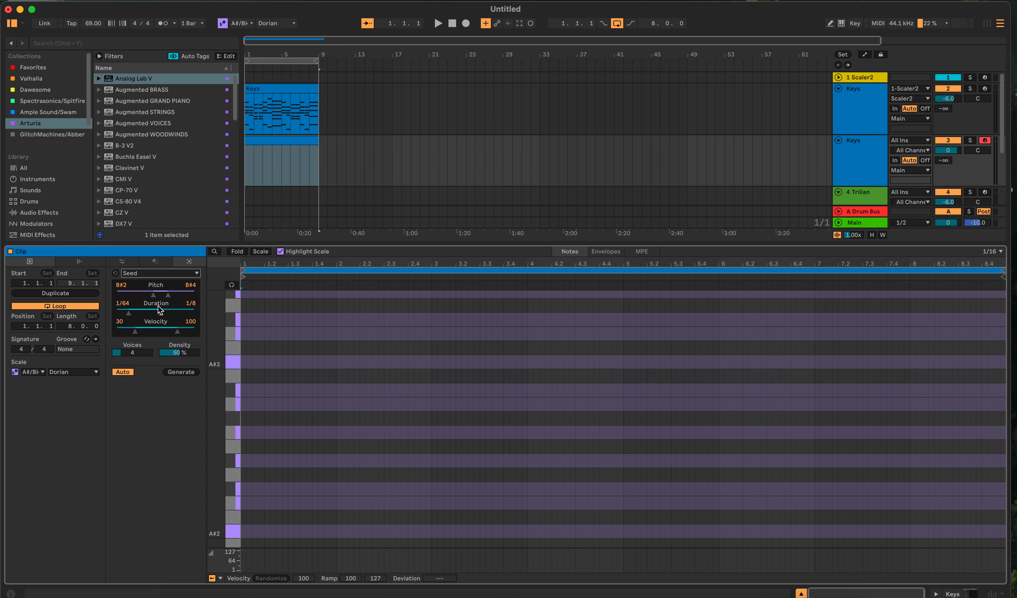
{"action": "left_click_drag", "start_coordinate": [159, 297], "coordinate": [145, 296]}
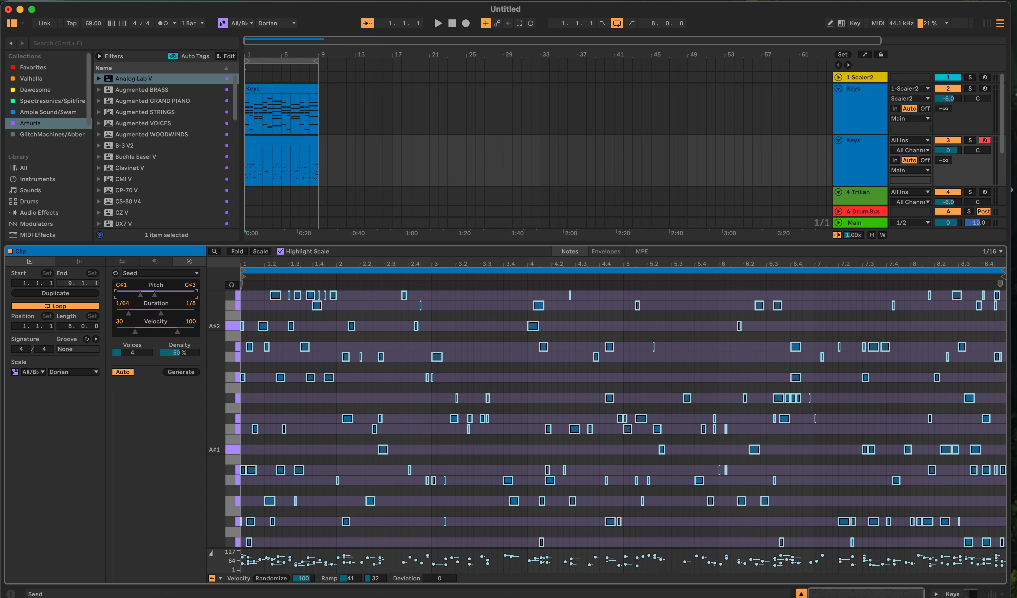
Check the chord set and scale in the Scaler2 plug-in, then set the project scale to B Minor
{"action": "left_click", "coordinate": [392, 78]}
{"action": "key", "text": "shift+Tab"}
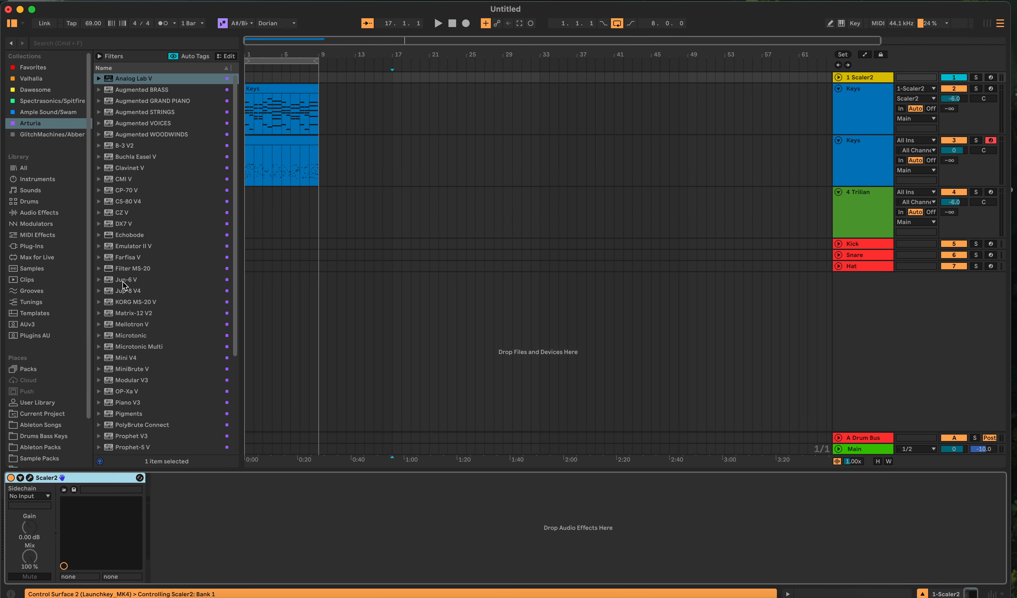
{"action": "left_click", "coordinate": [31, 478]}
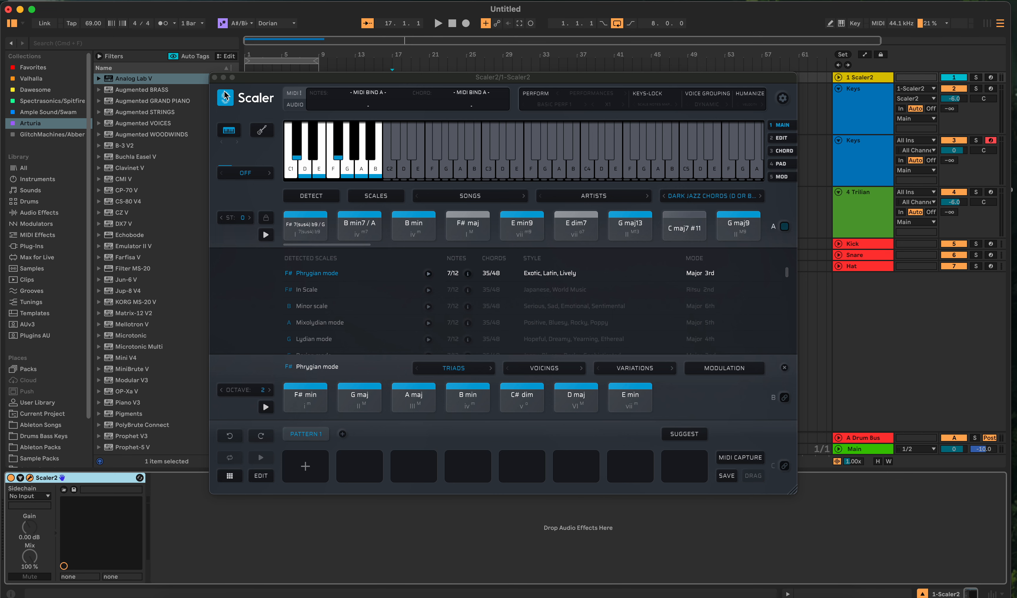
{"action": "left_click", "coordinate": [214, 77]}
{"action": "left_click", "coordinate": [246, 28]}
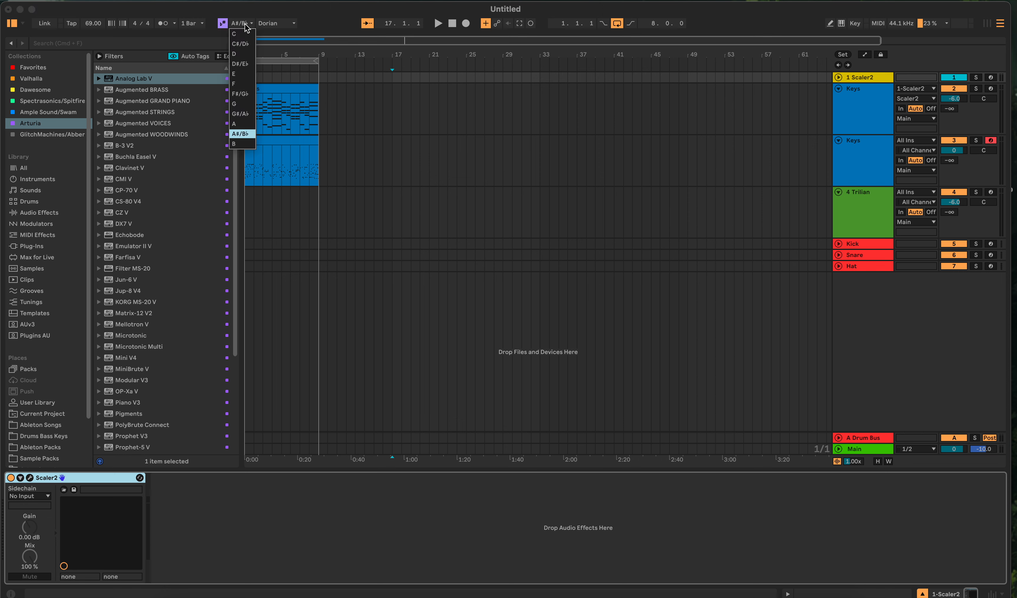
{"action": "left_click", "coordinate": [249, 146]}
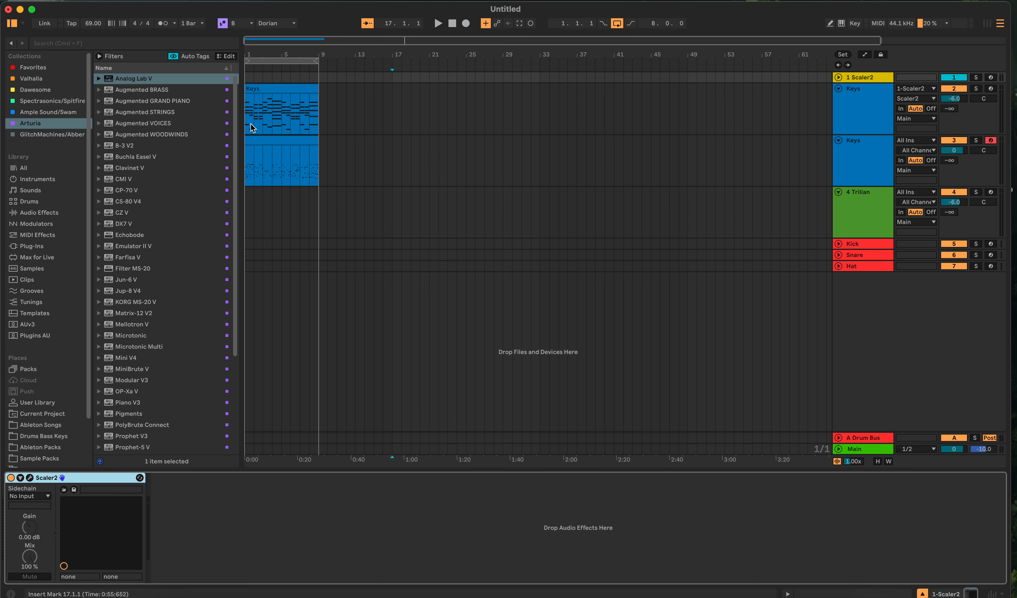
{"action": "left_click", "coordinate": [273, 23]}
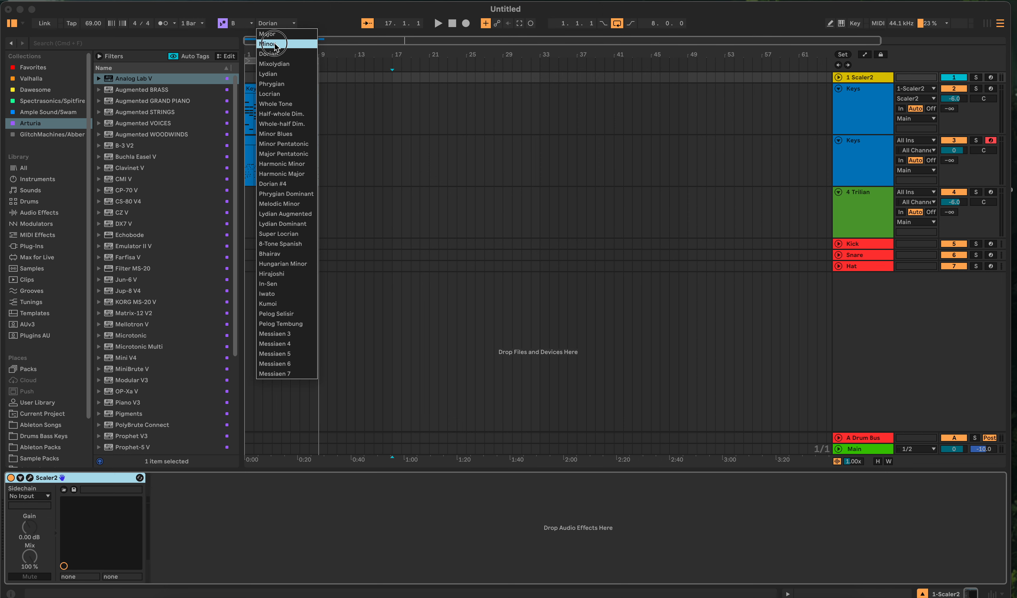
{"action": "left_click", "coordinate": [277, 44]}
Reopen the second Keys track's clip and regenerate its Seed notes with 1 voice and 57% density
{"action": "left_click", "coordinate": [303, 142]}
{"action": "double_click", "coordinate": [303, 142]}
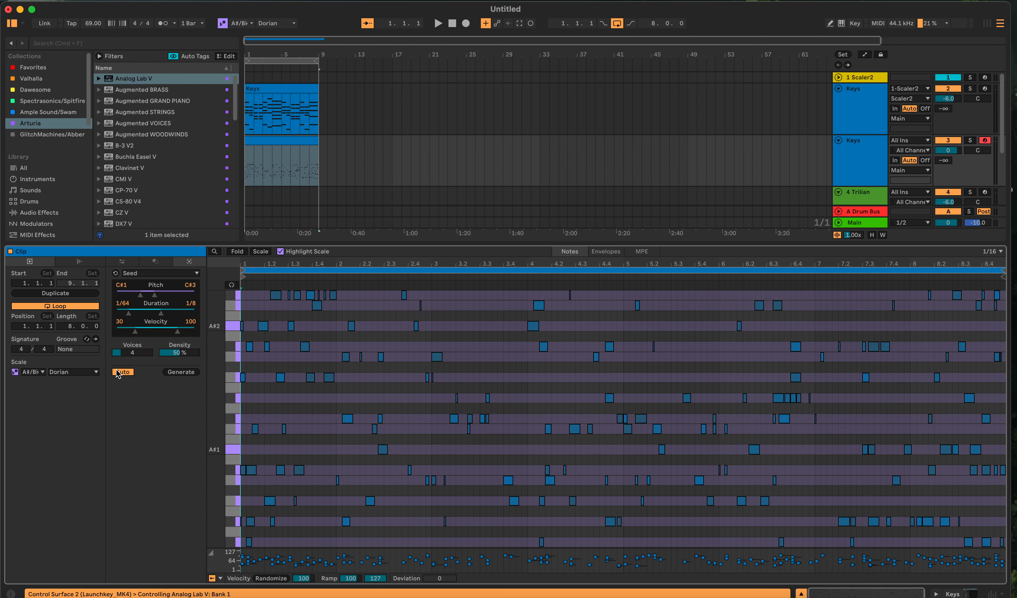
{"action": "left_click_drag", "start_coordinate": [117, 355], "coordinate": [117, 366]}
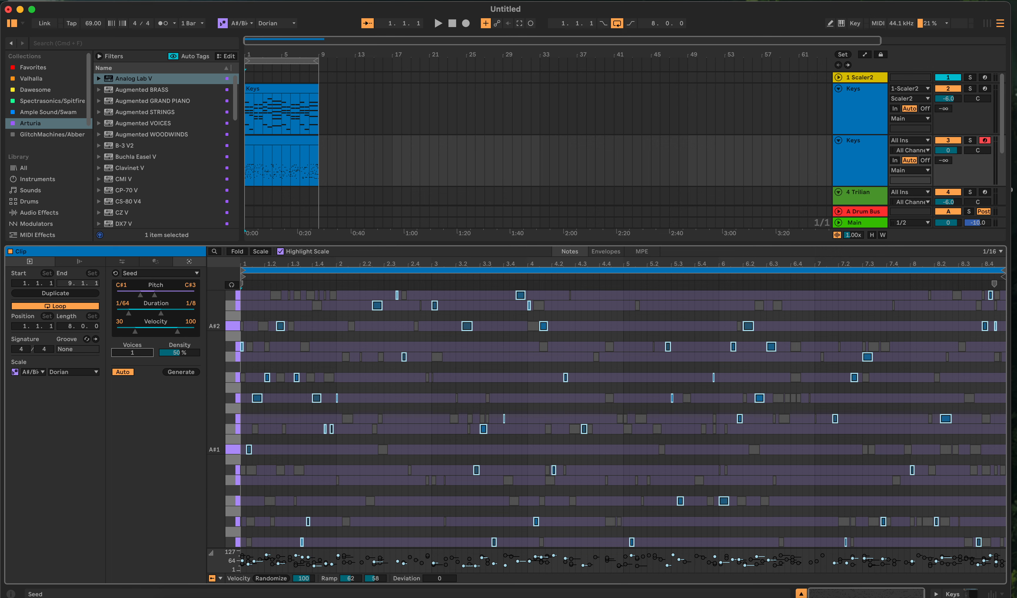
{"action": "left_click_drag", "start_coordinate": [179, 356], "coordinate": [179, 353]}
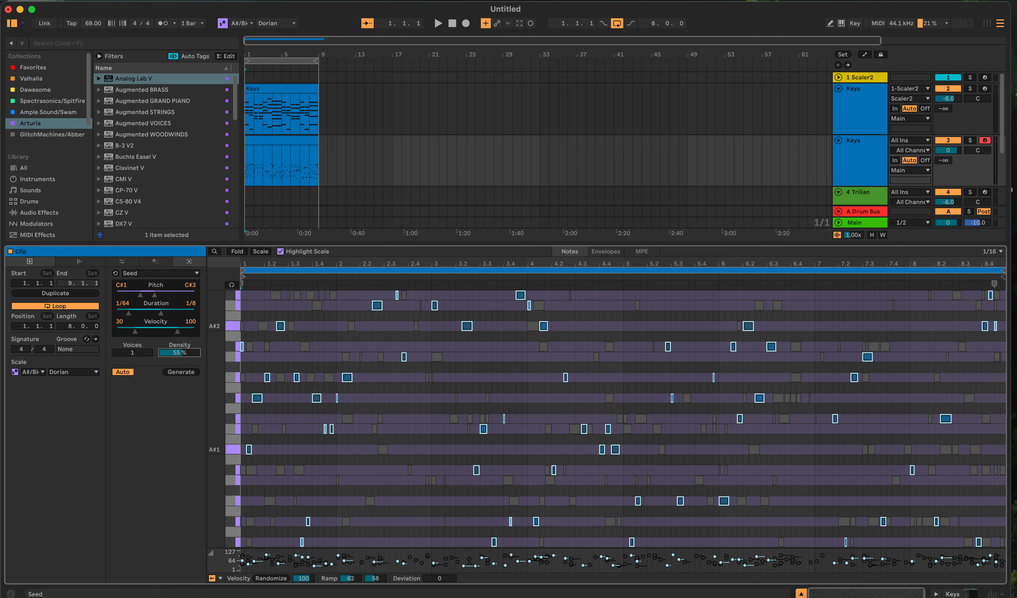
{"action": "left_click", "coordinate": [188, 375]}
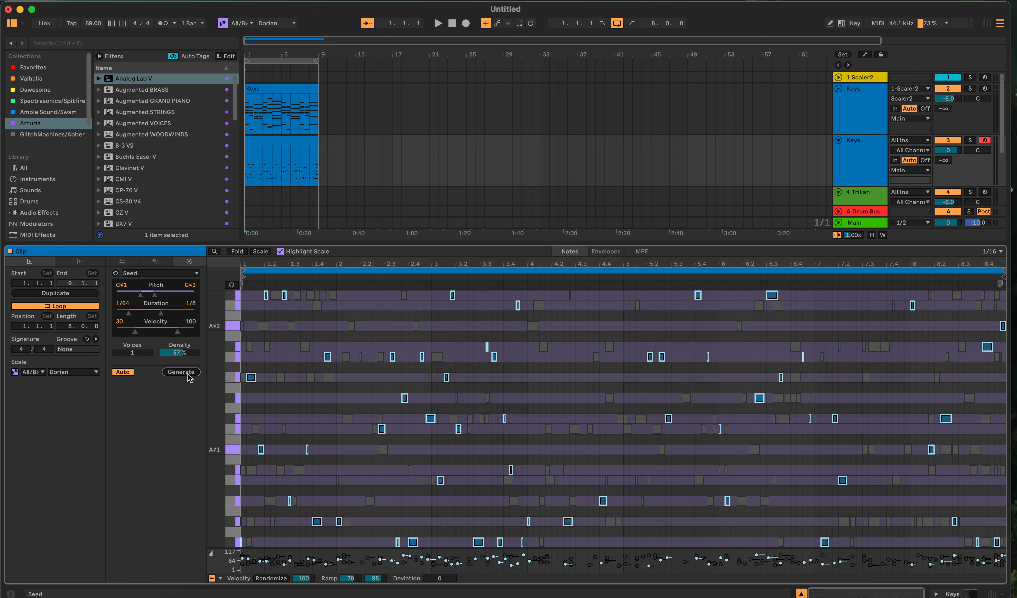
Generate another set of Seed notes in the second Keys track's clip with the current settings
{"action": "left_click", "coordinate": [311, 361]}
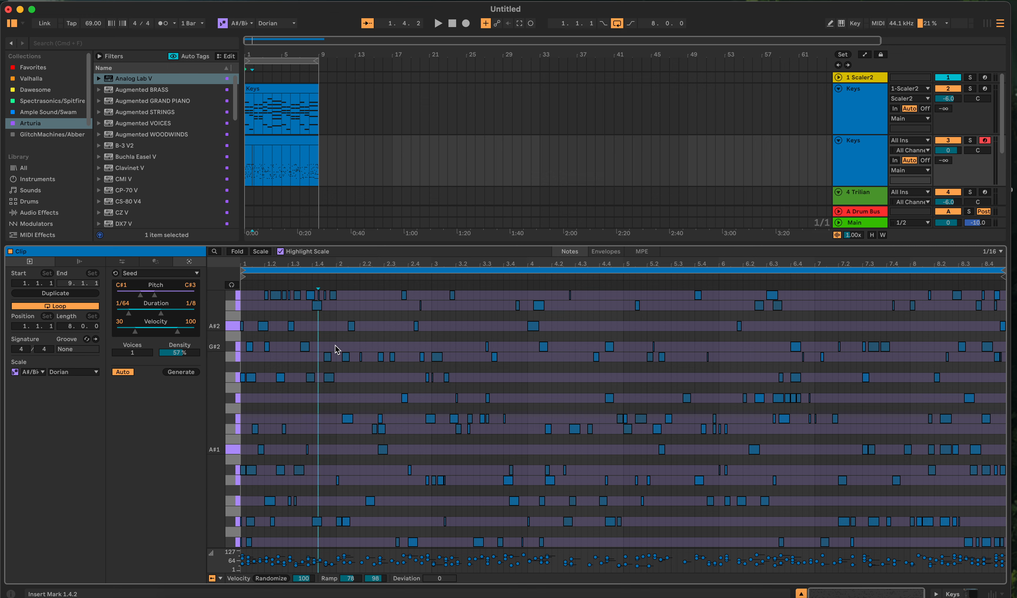
{"action": "left_click", "coordinate": [178, 373]}
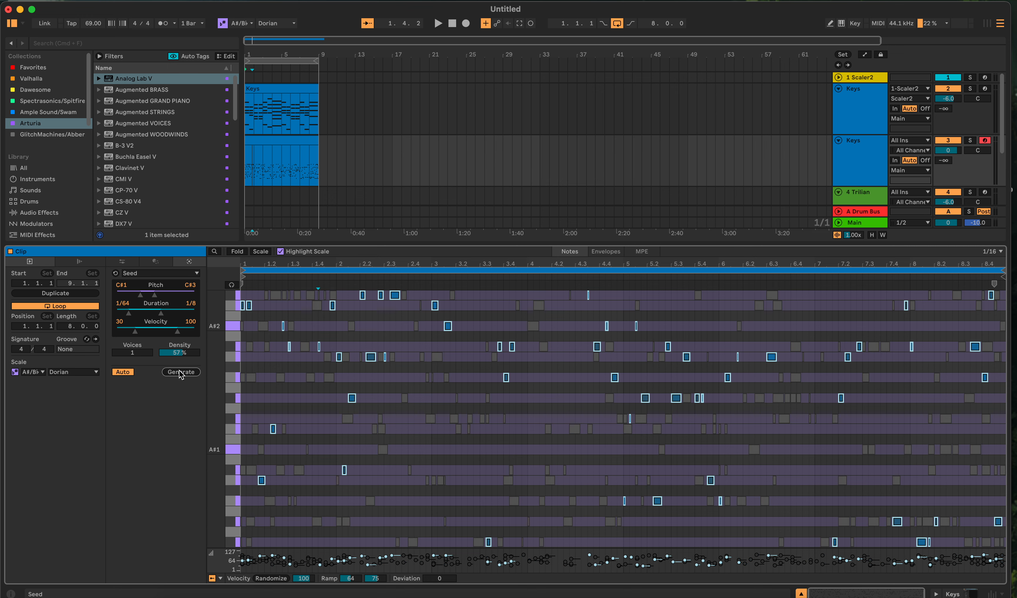
{"action": "right_click", "coordinate": [387, 334]}
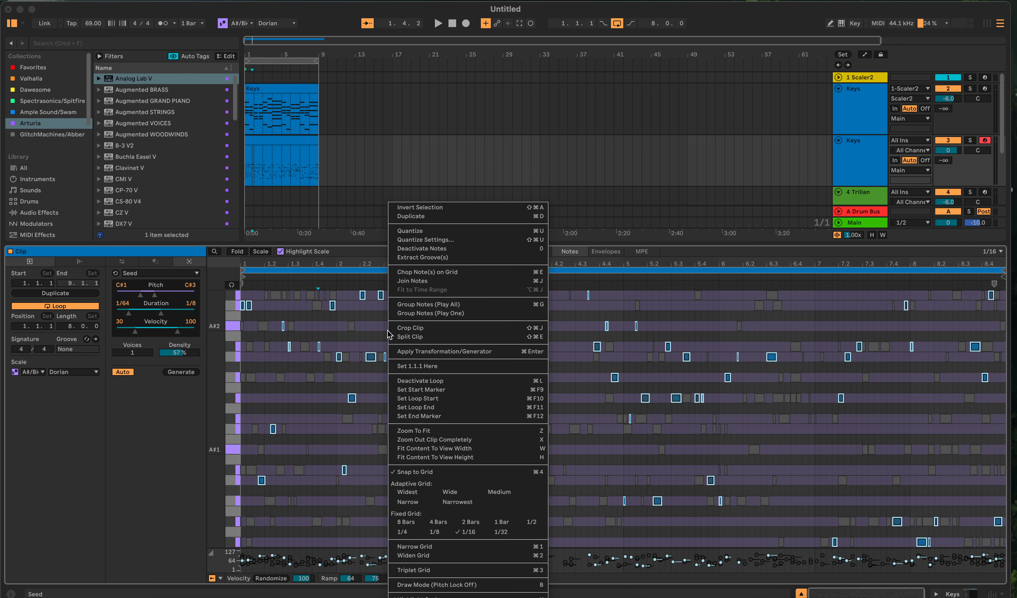
Delete the second Keys track's clip and insert a new empty 8-bar MIDI clip in its place
{"action": "left_click", "coordinate": [293, 144]}
{"action": "left_click", "coordinate": [292, 143]}
{"action": "key", "text": "Delete"}
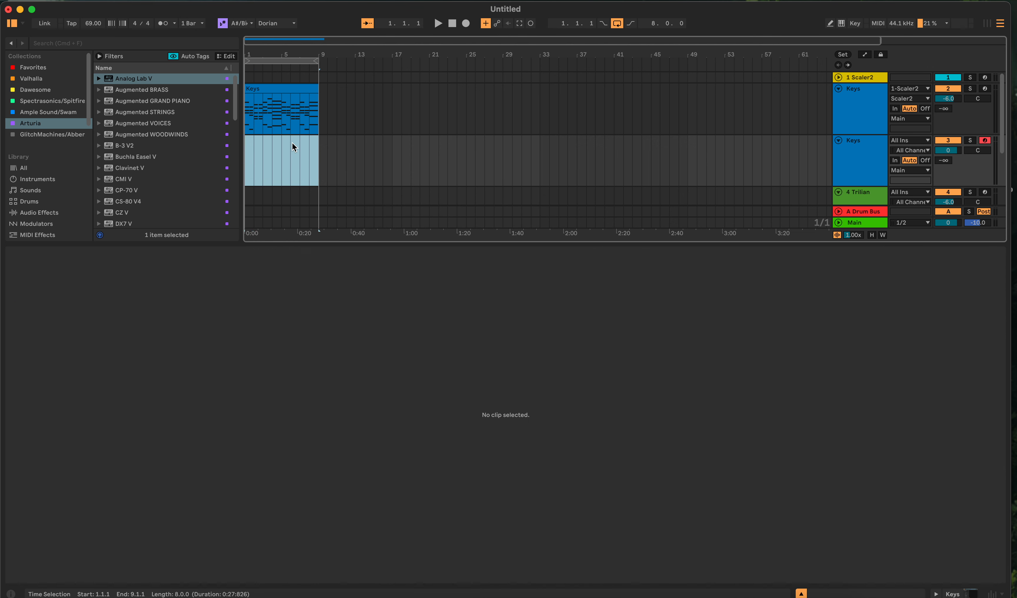
{"action": "left_click_drag", "start_coordinate": [320, 147], "coordinate": [221, 160]}
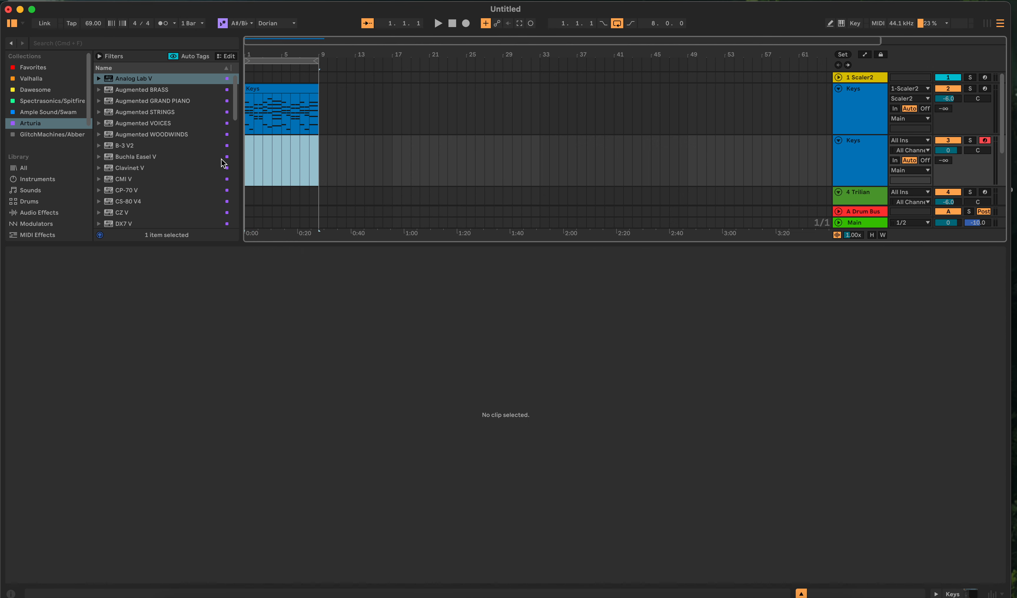
{"action": "key", "text": "super+shift+m"}
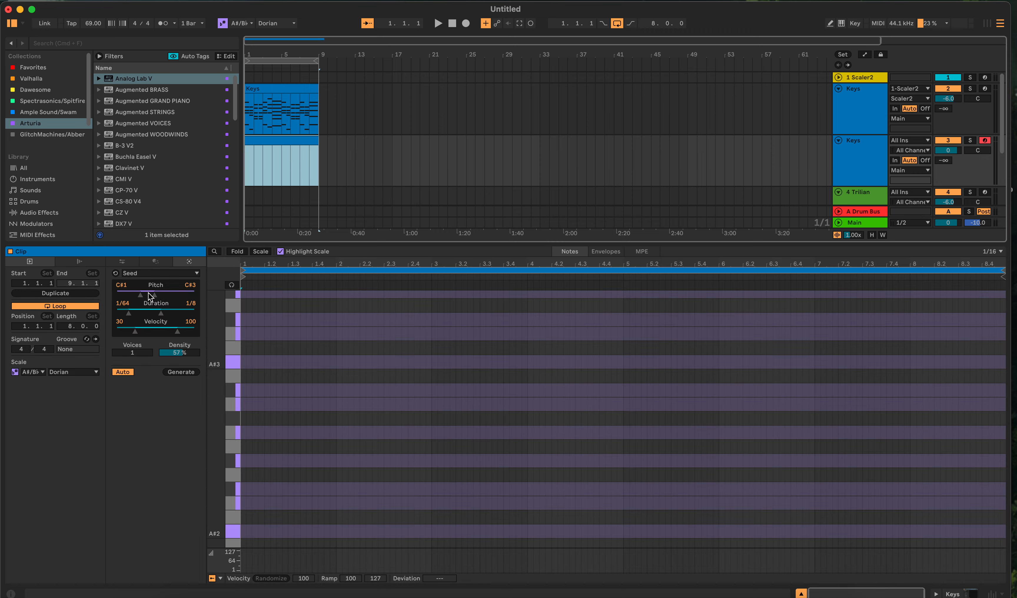
Generate Seed notes in the new clip with pitch range B#3 to B#5, duration 1/32 to 1/4 and 75% density
{"action": "mouse_move", "coordinate": [149, 297]}
{"action": "left_mouse_down"}
{"action": "mouse_move", "coordinate": [181, 297]}
{"action": "mouse_move", "coordinate": [158, 297]}
{"action": "mouse_move", "coordinate": [169, 297]}
{"action": "left_mouse_up"}
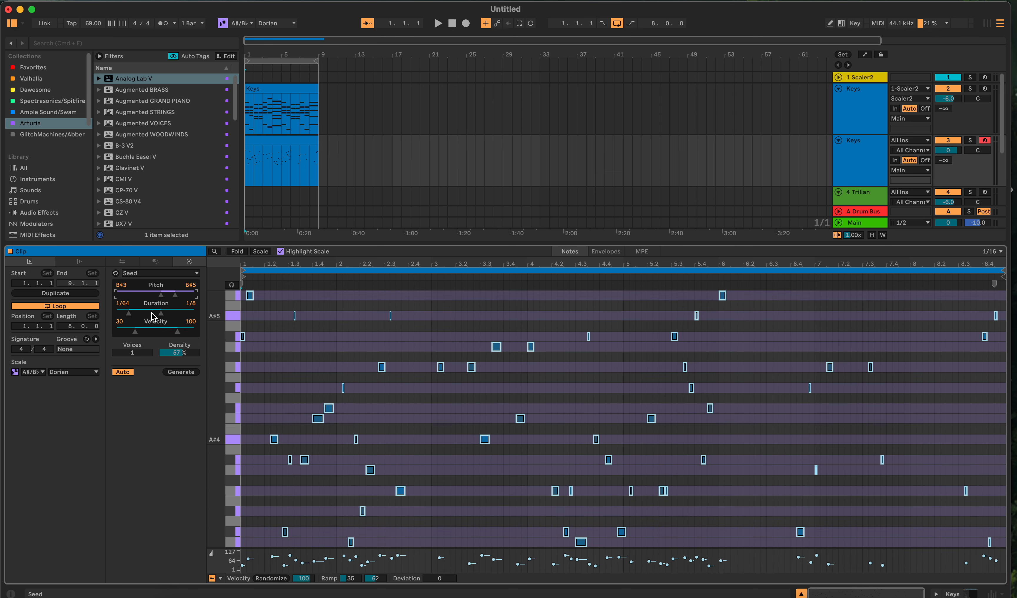
{"action": "left_click_drag", "start_coordinate": [152, 315], "coordinate": [159, 316]}
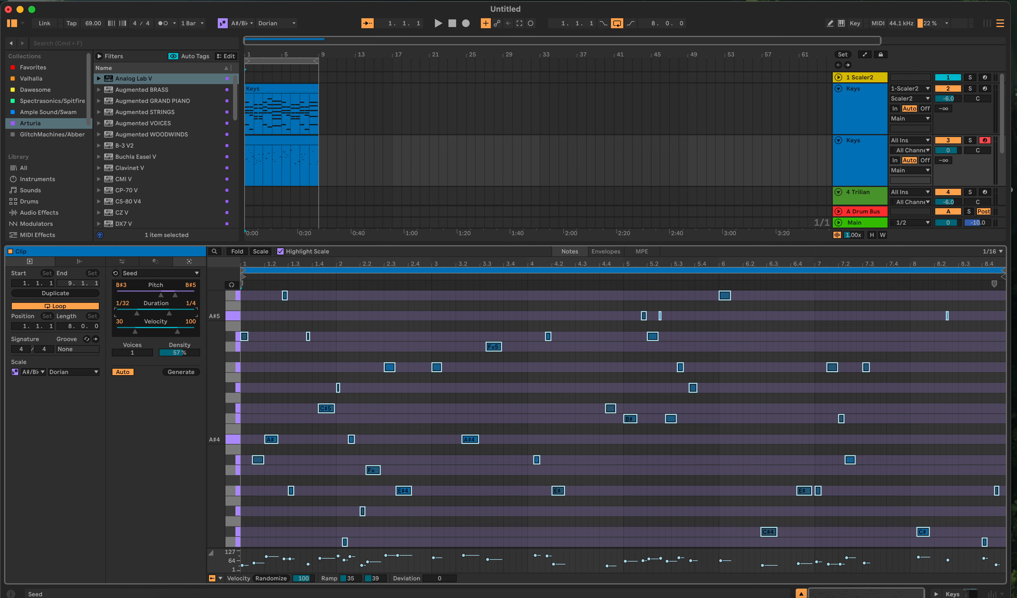
{"action": "left_click_drag", "start_coordinate": [173, 354], "coordinate": [172, 346]}
{"action": "left_click", "coordinate": [178, 374]}
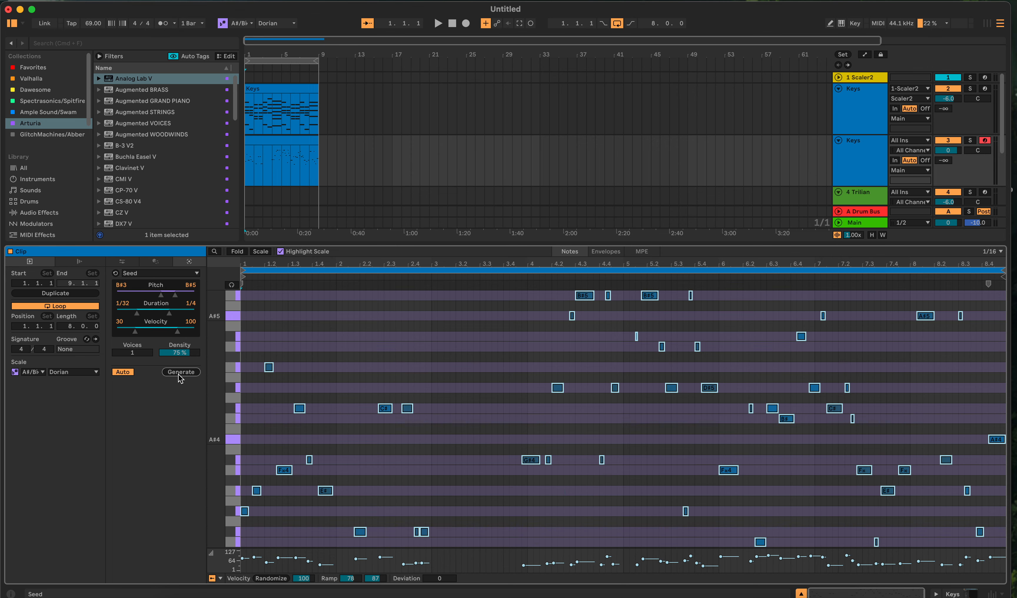
{"action": "left_click", "coordinate": [179, 375]}
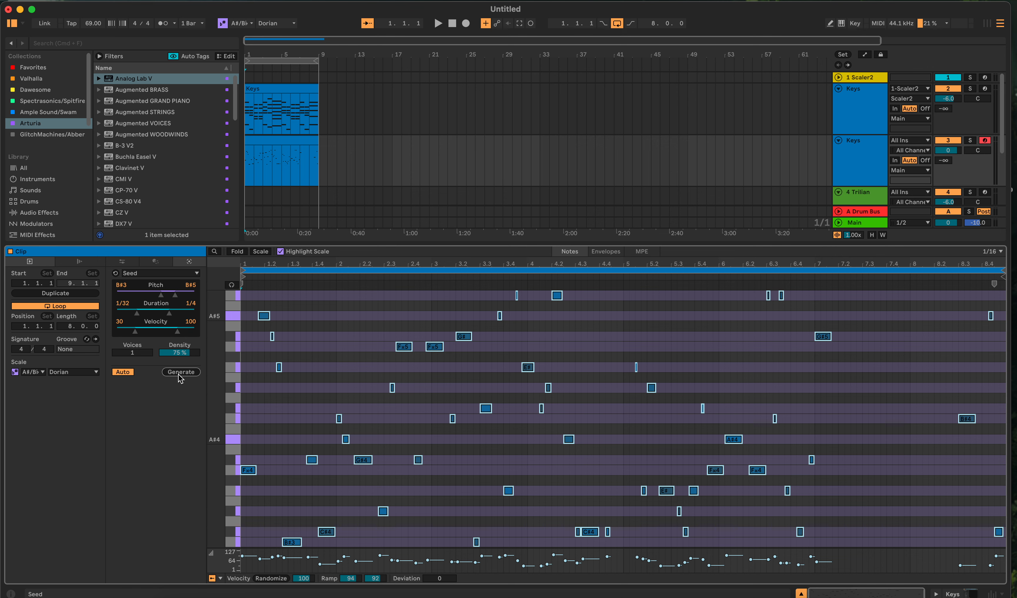
Start loop playback, set the project scale to B Minor and fit the generated notes to that scale
{"action": "key", "text": "space"}
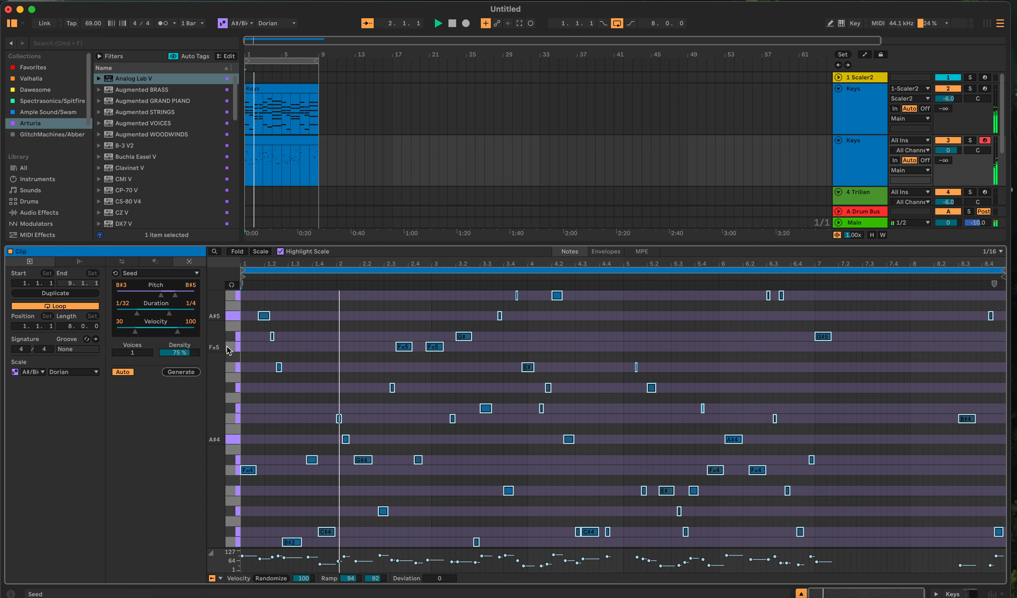
{"action": "left_click", "coordinate": [269, 25]}
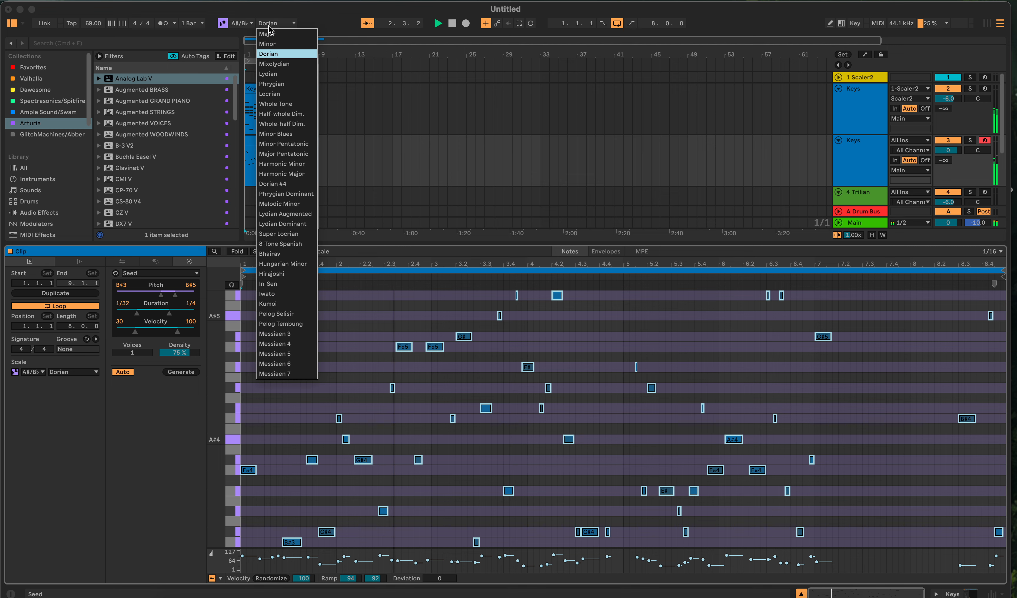
{"action": "left_click", "coordinate": [269, 43]}
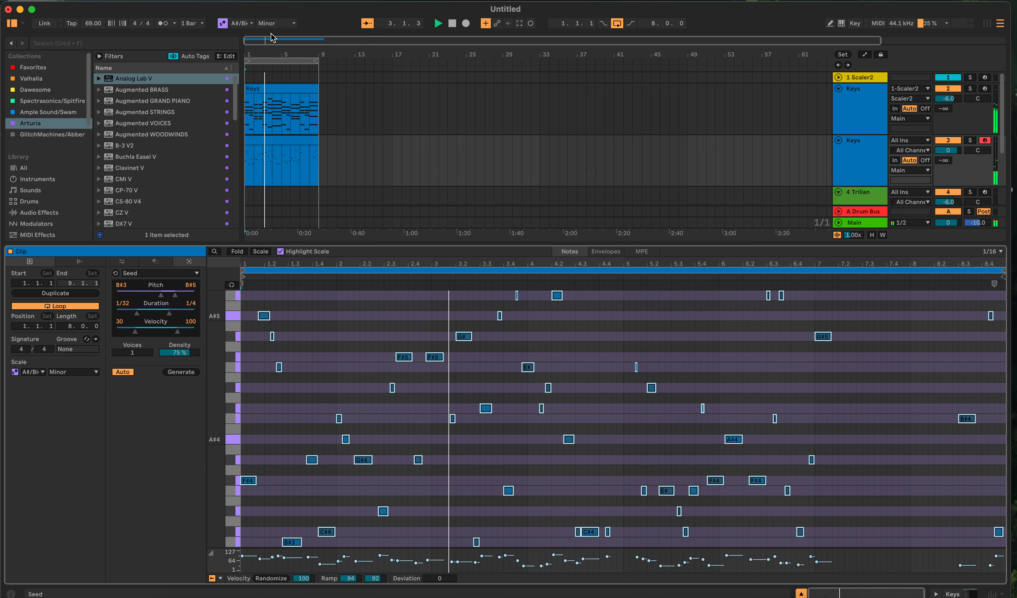
{"action": "left_click", "coordinate": [239, 24]}
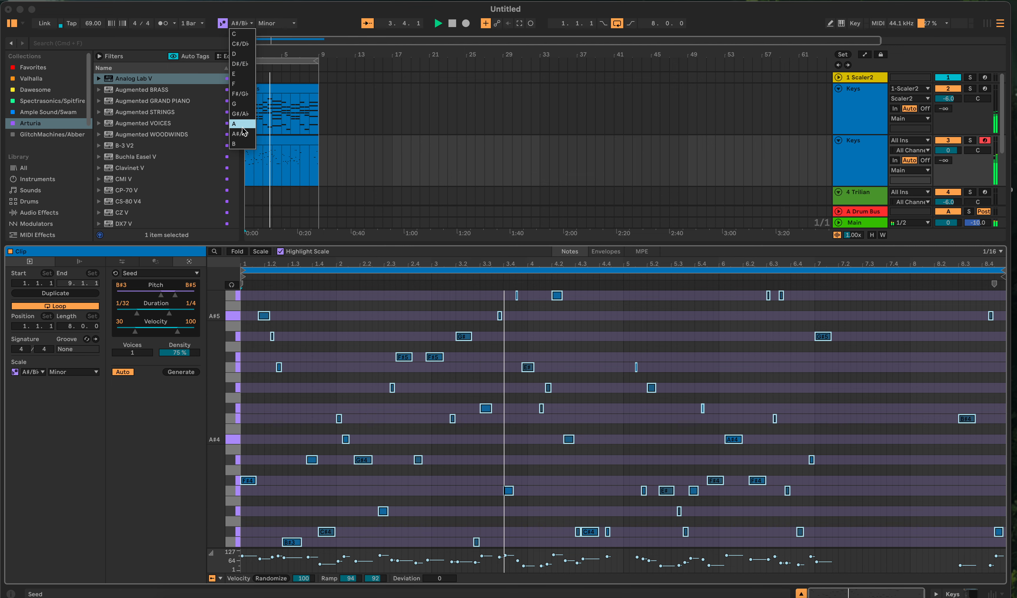
{"action": "left_click", "coordinate": [239, 144]}
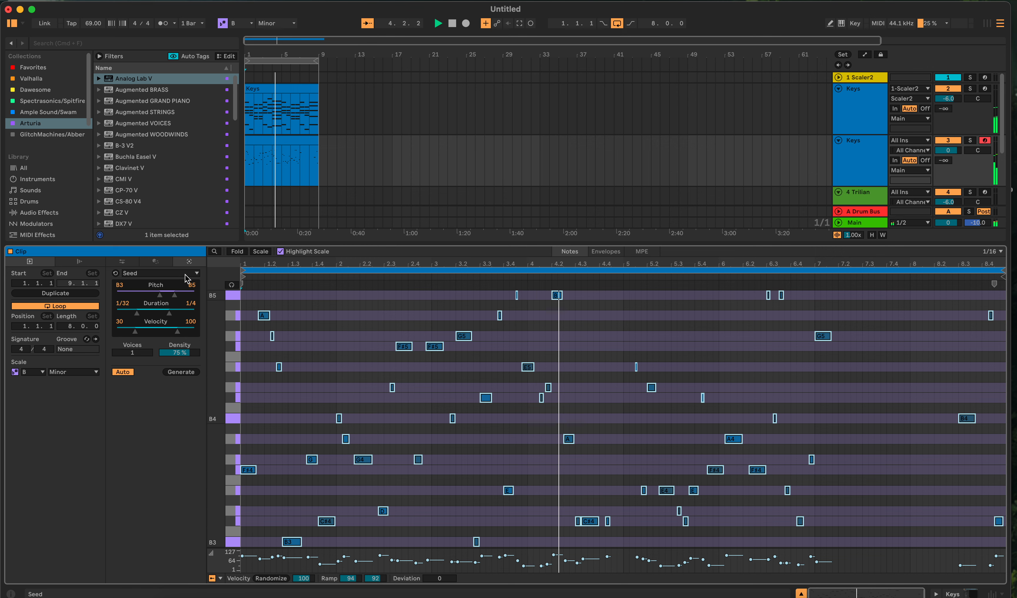
{"action": "left_click", "coordinate": [122, 261]}
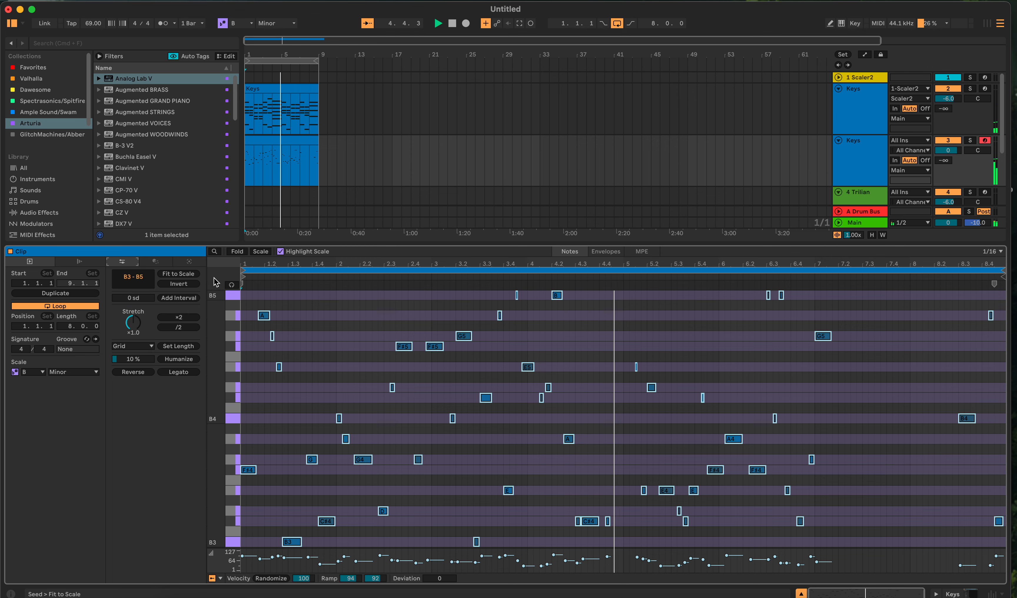
Regenerate the clip's Seed notes at 100% density and lower the second Keys track's volume to -9 dB
{"action": "left_click", "coordinate": [190, 263]}
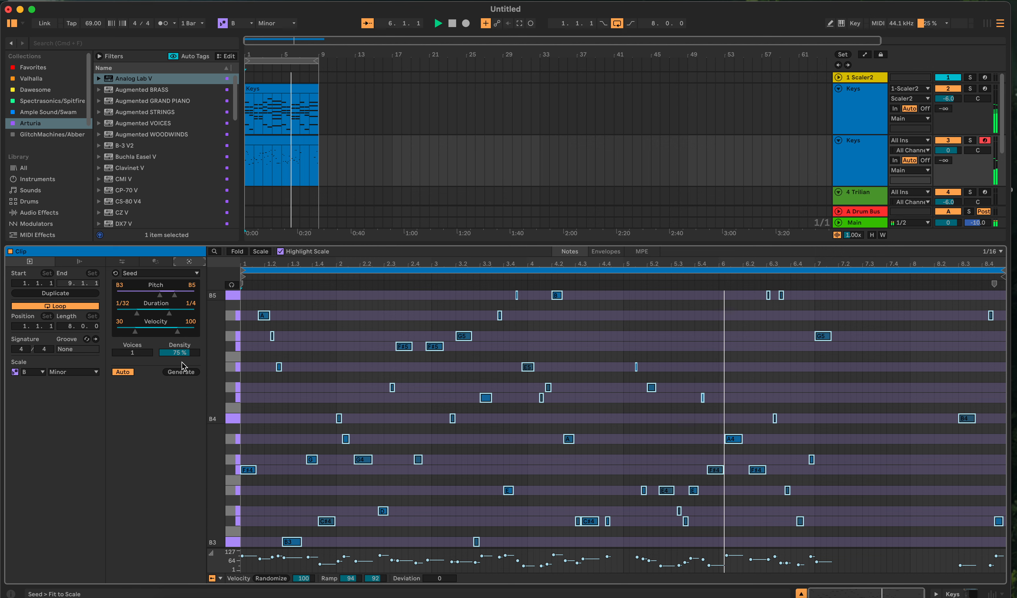
{"action": "mouse_move", "coordinate": [179, 352]}
{"action": "left_mouse_down"}
{"action": "mouse_move", "coordinate": [180, 336]}
{"action": "mouse_move", "coordinate": [190, 345]}
{"action": "left_mouse_up"}
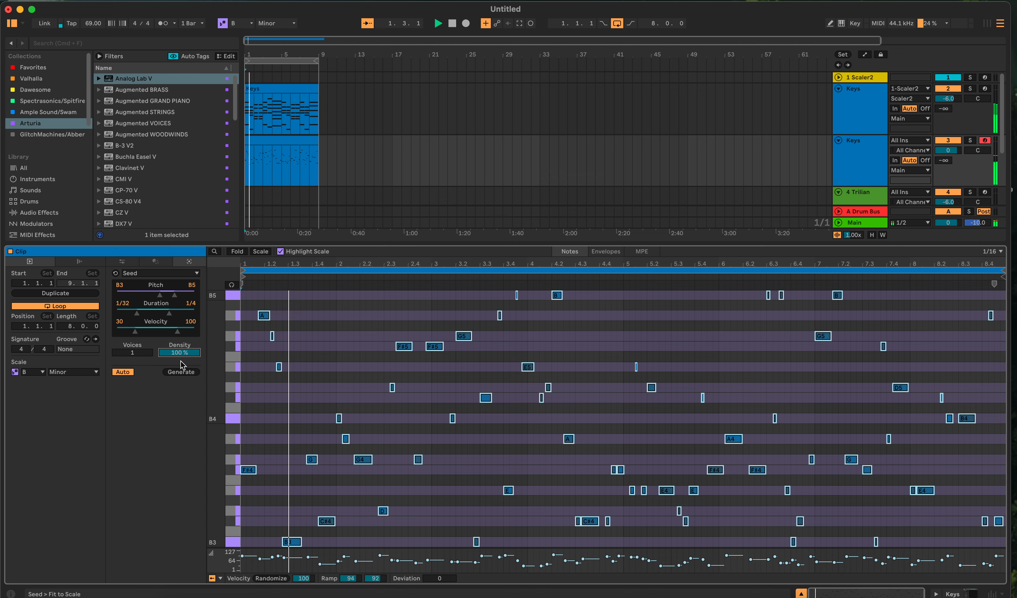
{"action": "left_click", "coordinate": [183, 372]}
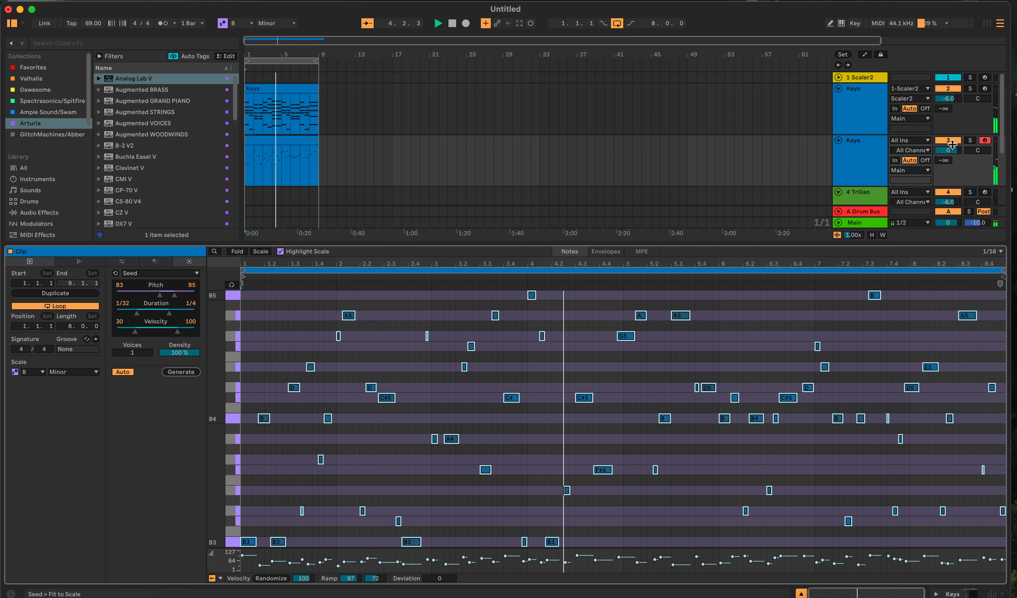
{"action": "left_click_drag", "start_coordinate": [951, 148], "coordinate": [951, 164]}
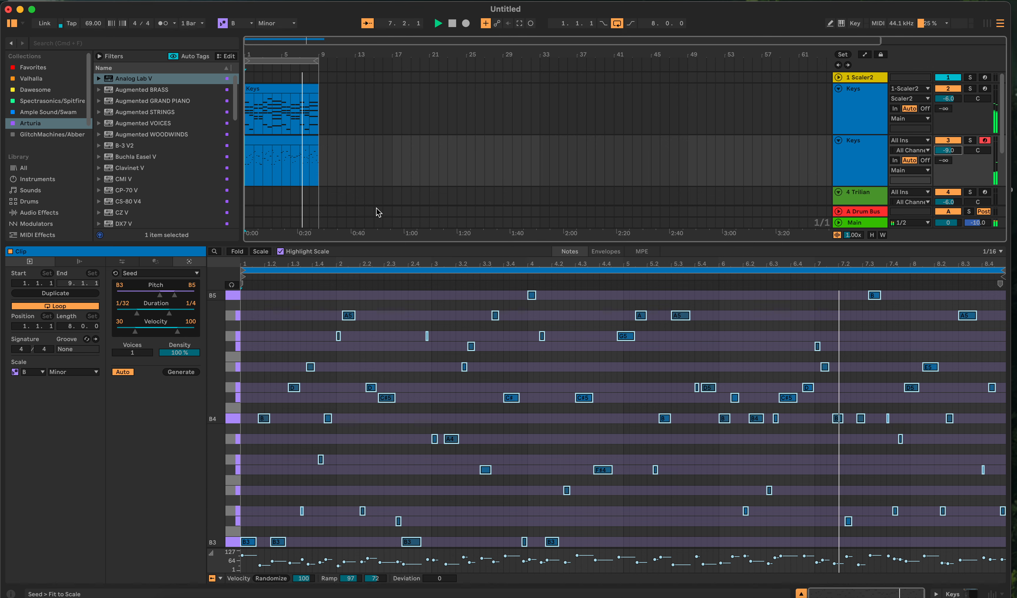
Return to the device view and add Valhalla Supermassive from the Valhalla collection to the second Keys track
{"action": "key", "text": "shift+Tab"}
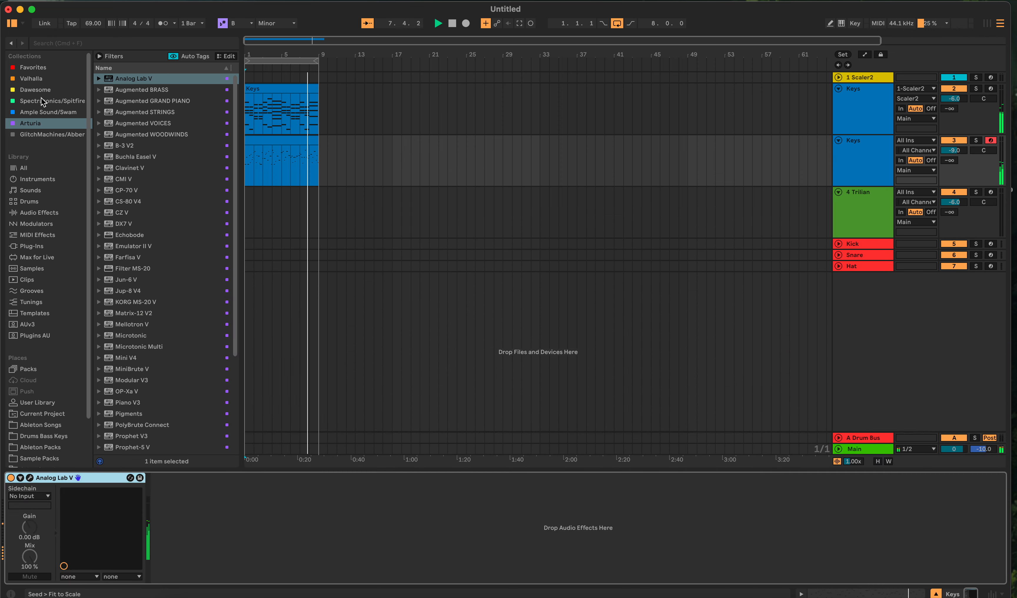
{"action": "left_click", "coordinate": [31, 78]}
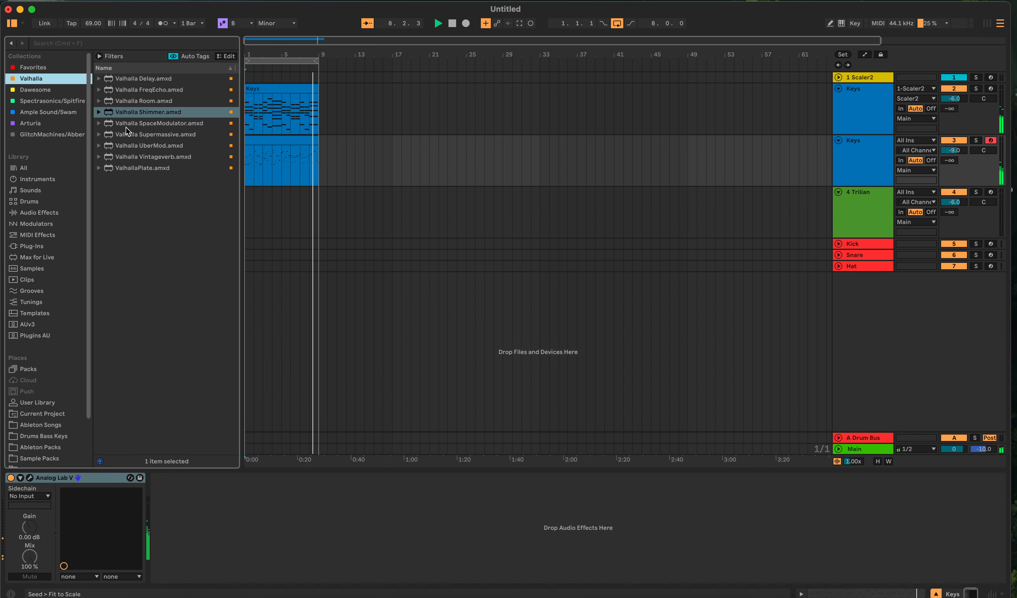
{"action": "left_click_drag", "start_coordinate": [127, 135], "coordinate": [328, 163]}
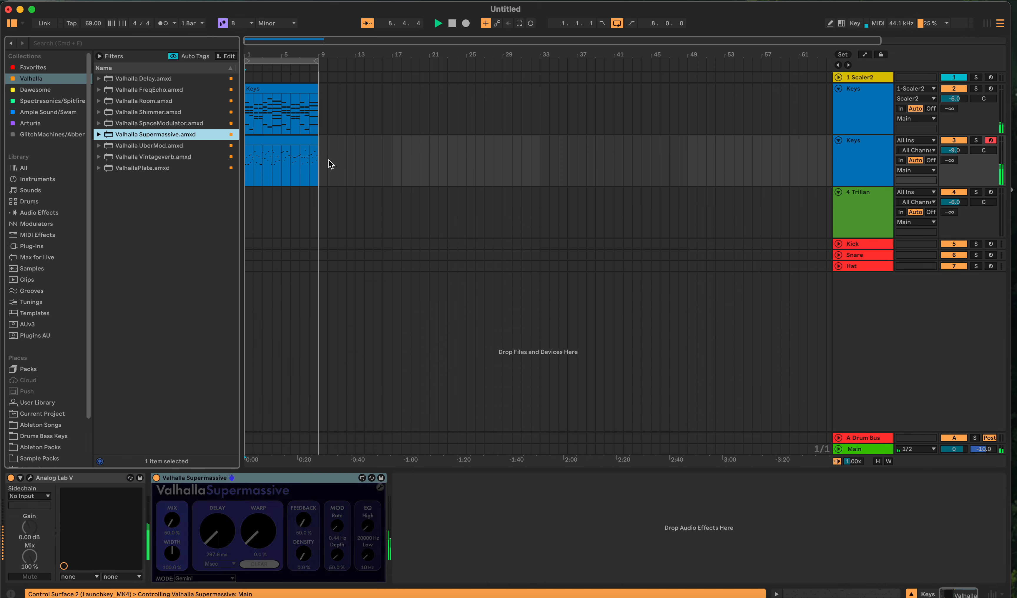
Load the "mr card space sounds 5" preset in Valhalla Supermassive, set its mix to 40% and close the plug-in window
{"action": "left_click", "coordinate": [380, 489]}
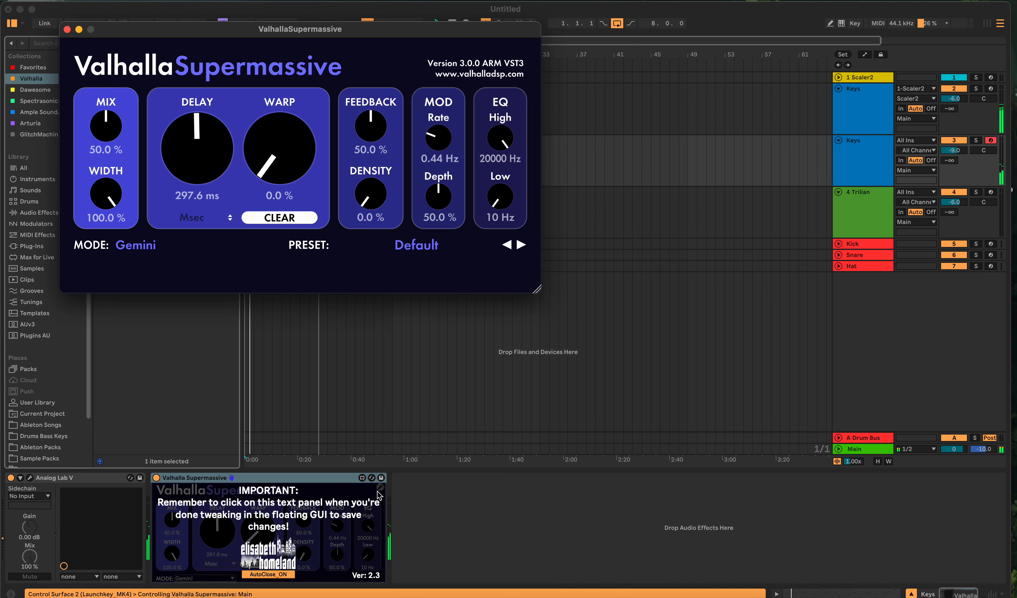
{"action": "left_click", "coordinate": [427, 246]}
{"action": "mouse_move", "coordinate": [433, 491]}
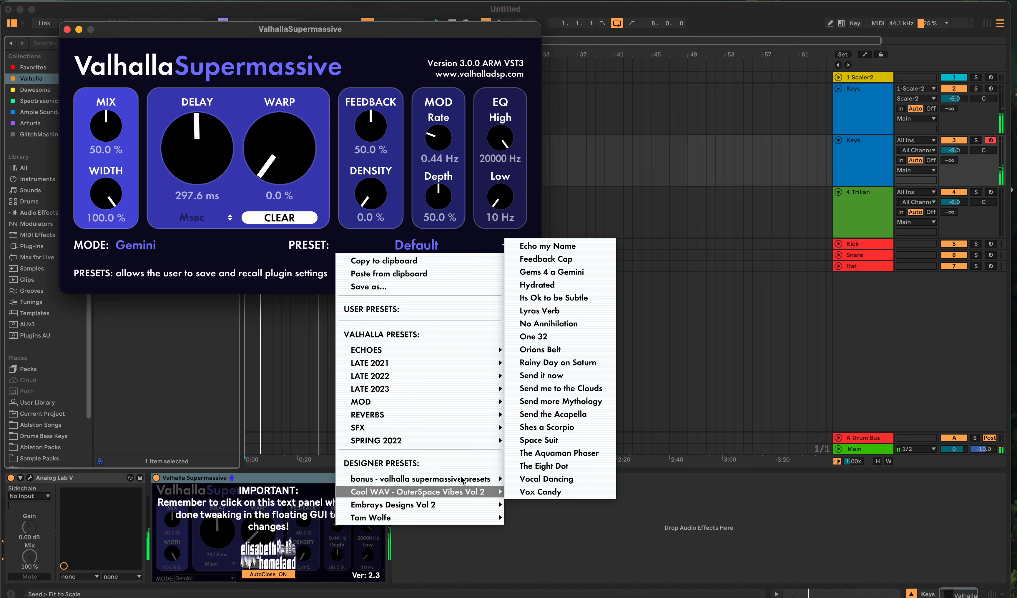
{"action": "mouse_move", "coordinate": [462, 480]}
{"action": "left_click", "coordinate": [563, 453]}
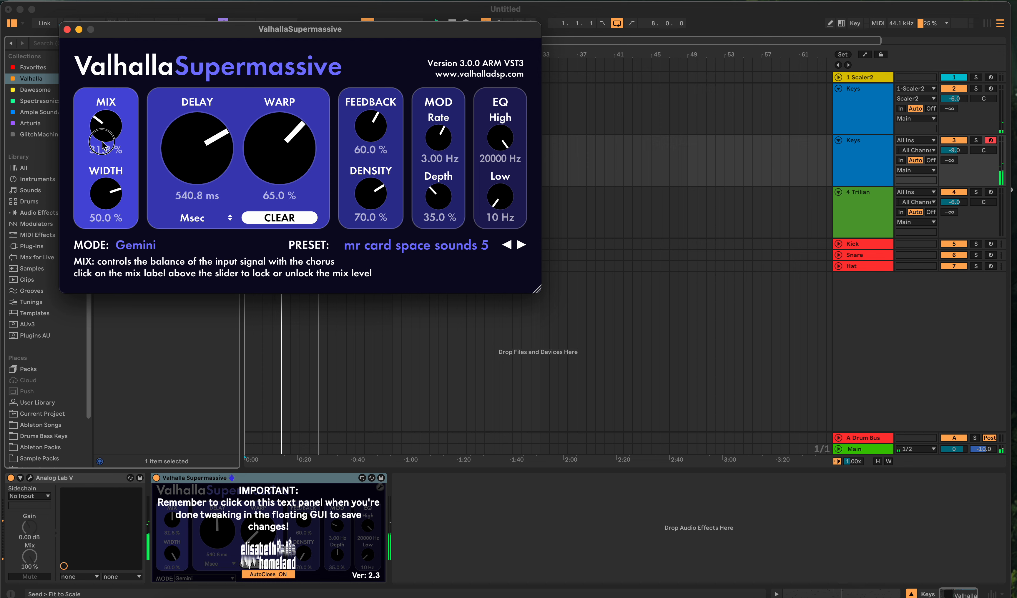
{"action": "mouse_move", "coordinate": [105, 129]}
{"action": "left_mouse_down"}
{"action": "mouse_move", "coordinate": [106, 91]}
{"action": "mouse_move", "coordinate": [111, 115]}
{"action": "left_mouse_up"}
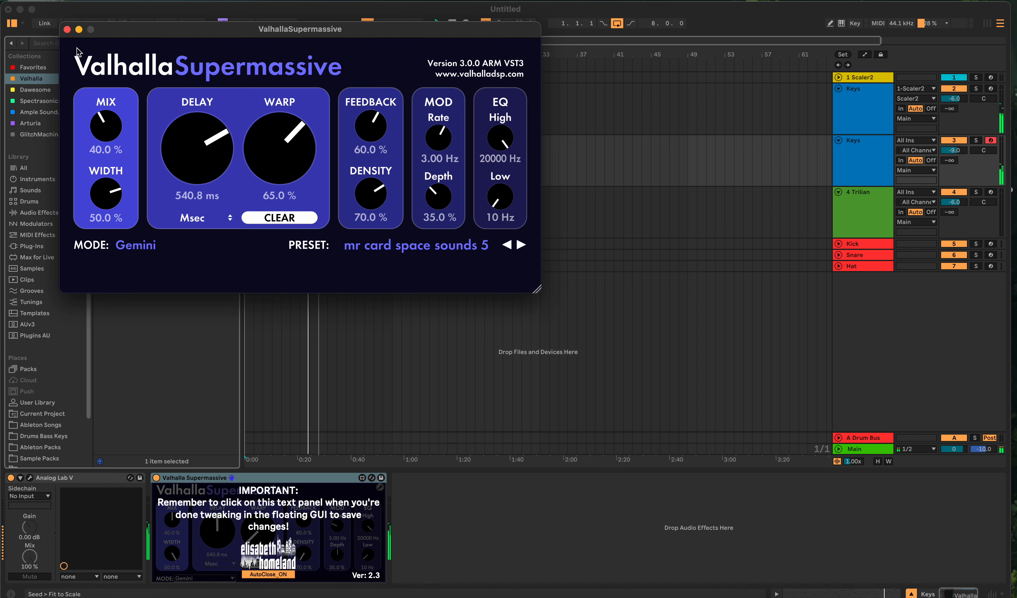
{"action": "left_click", "coordinate": [66, 30]}
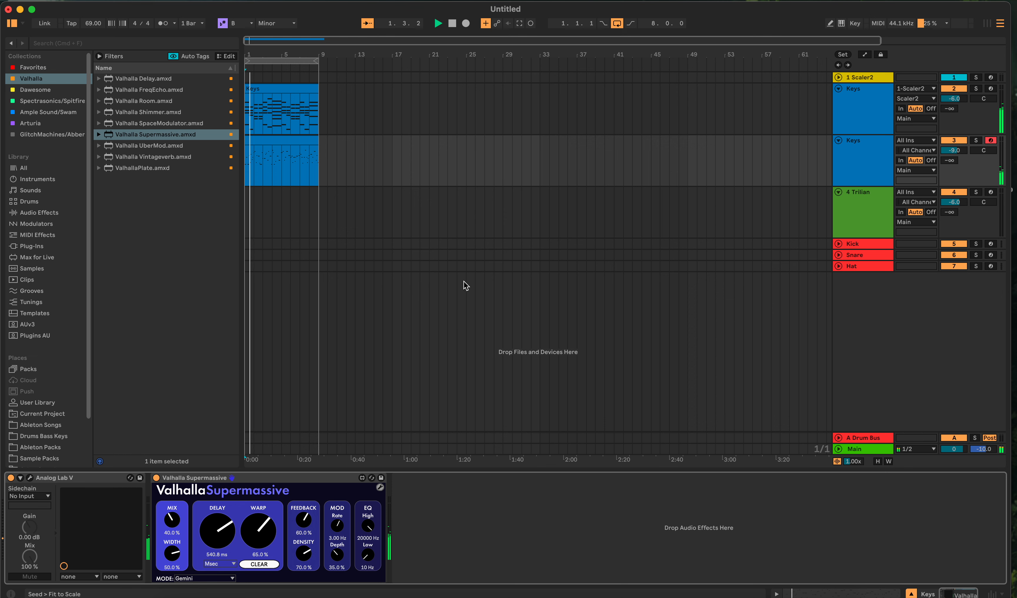
{"action": "left_click", "coordinate": [989, 141]}
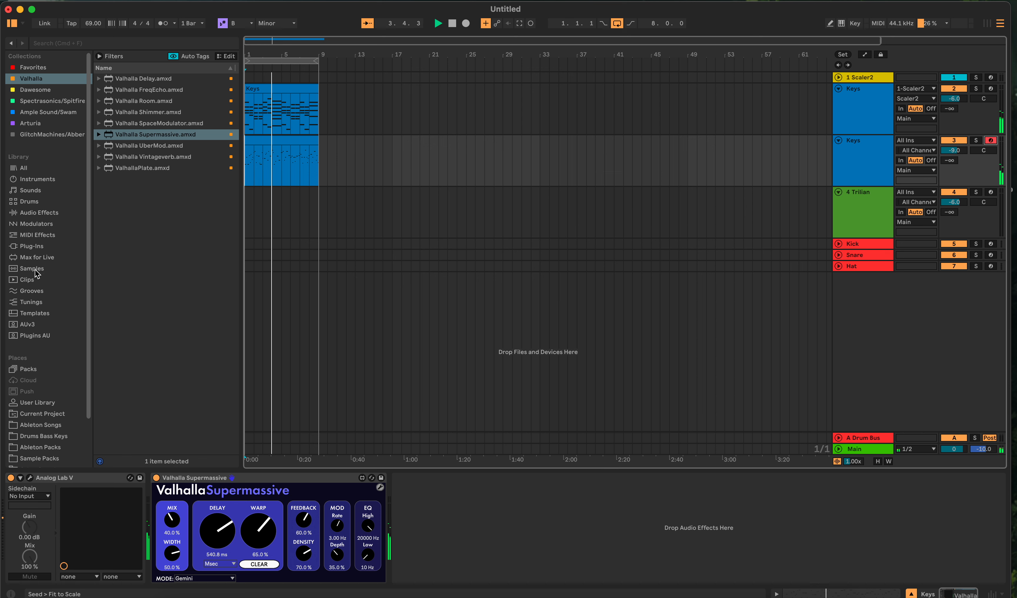
Open the Kicks folder of the Cashmere drum kit inside the Drums Bass Keys sample location
{"action": "left_click", "coordinate": [44, 436]}
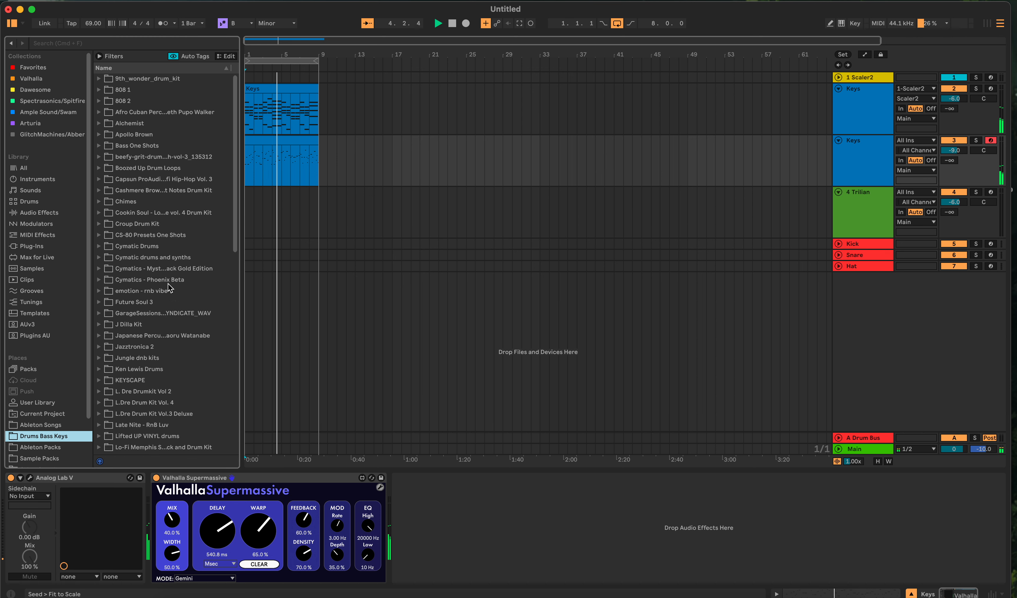
{"action": "left_click", "coordinate": [99, 191]}
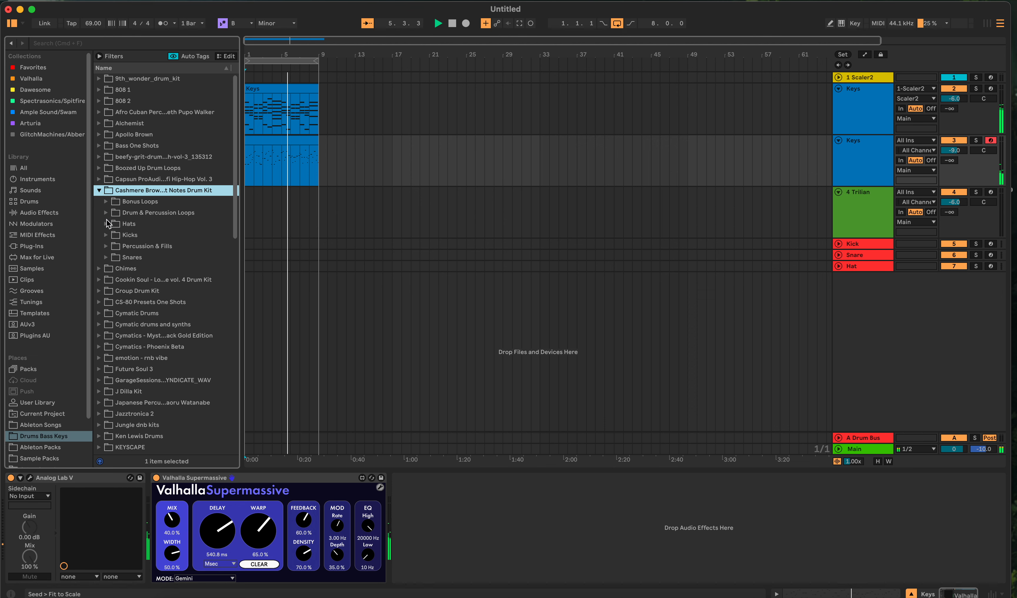
{"action": "left_click", "coordinate": [106, 235]}
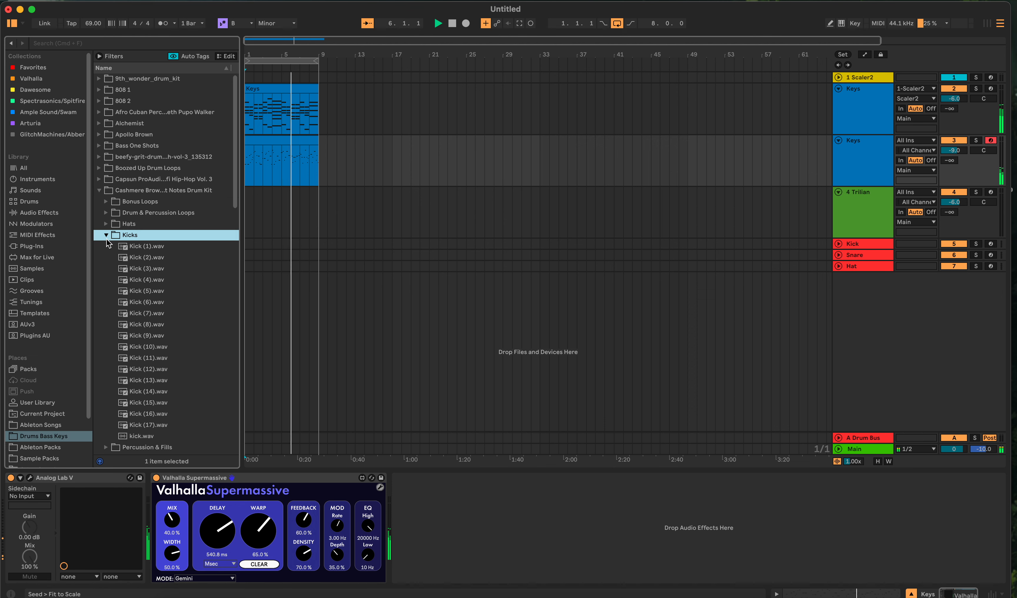
Audition the one-shots in the Kicks folder between Kick (1).wav and Kick (9).wav, finishing on Kick (7).wav
{"action": "left_click", "coordinate": [131, 258]}
{"action": "left_click", "coordinate": [137, 246]}
{"action": "left_click", "coordinate": [140, 269]}
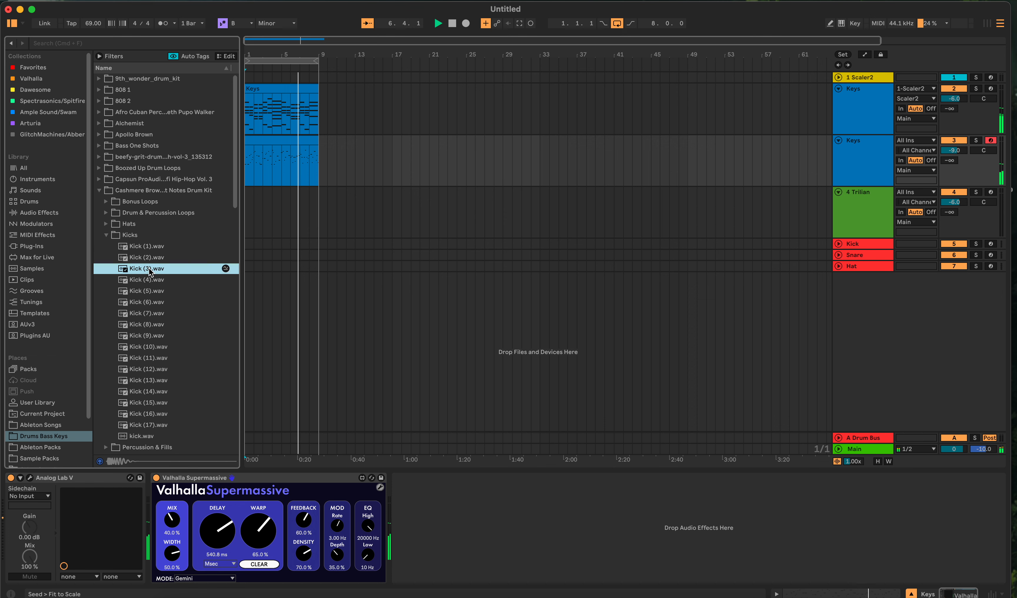
{"action": "left_click", "coordinate": [149, 324]}
{"action": "key", "text": "Up"}
{"action": "key", "text": "Up"}
{"action": "key", "text": "Up"}
{"action": "key", "text": "Down"}
{"action": "key", "text": "Down"}
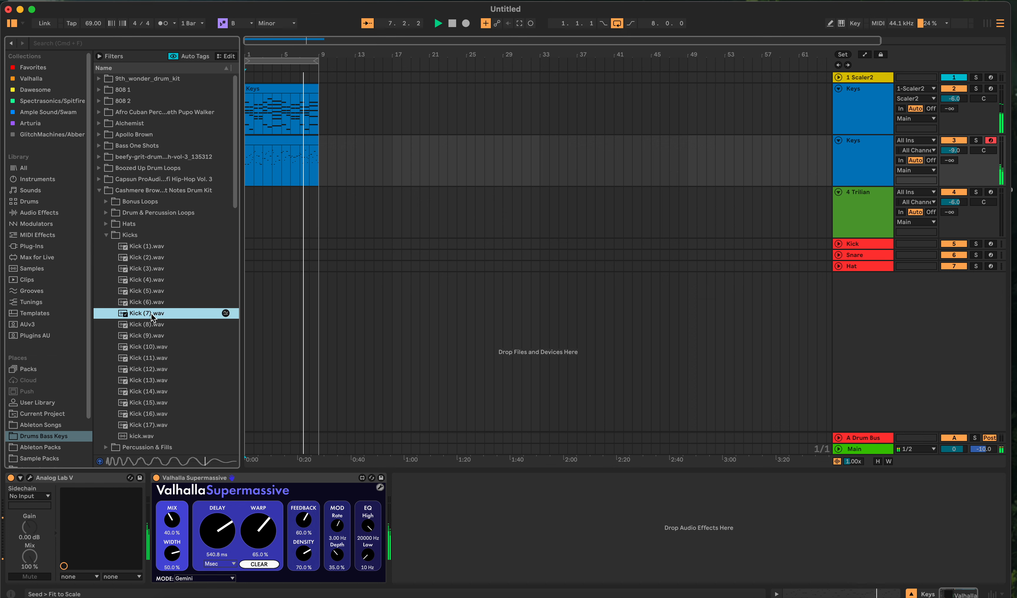
{"action": "key", "text": "Down"}
{"action": "left_click", "coordinate": [150, 336]}
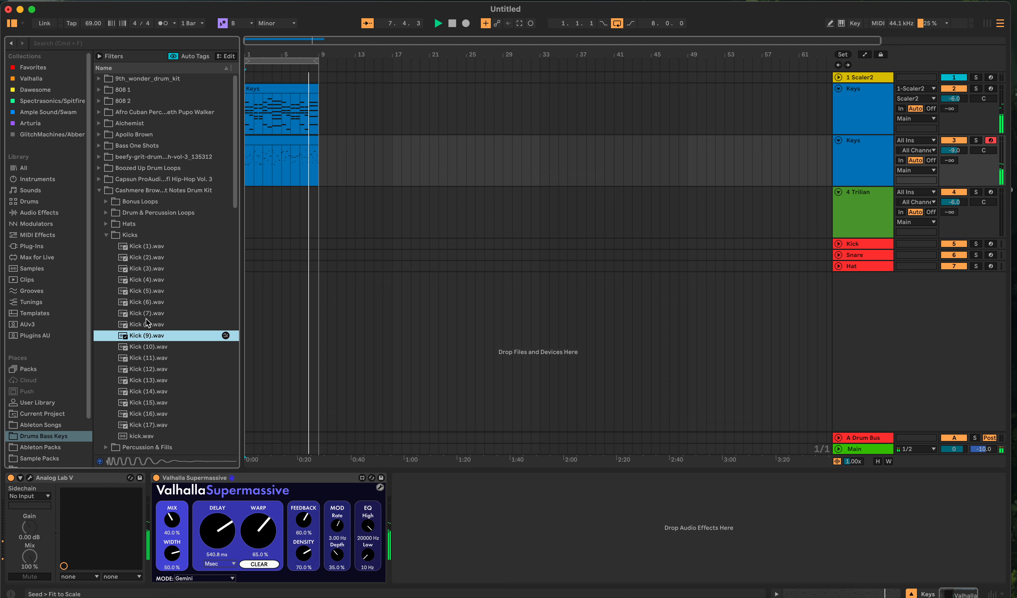
{"action": "left_click", "coordinate": [147, 316]}
{"action": "left_click", "coordinate": [148, 323]}
{"action": "left_click", "coordinate": [147, 315]}
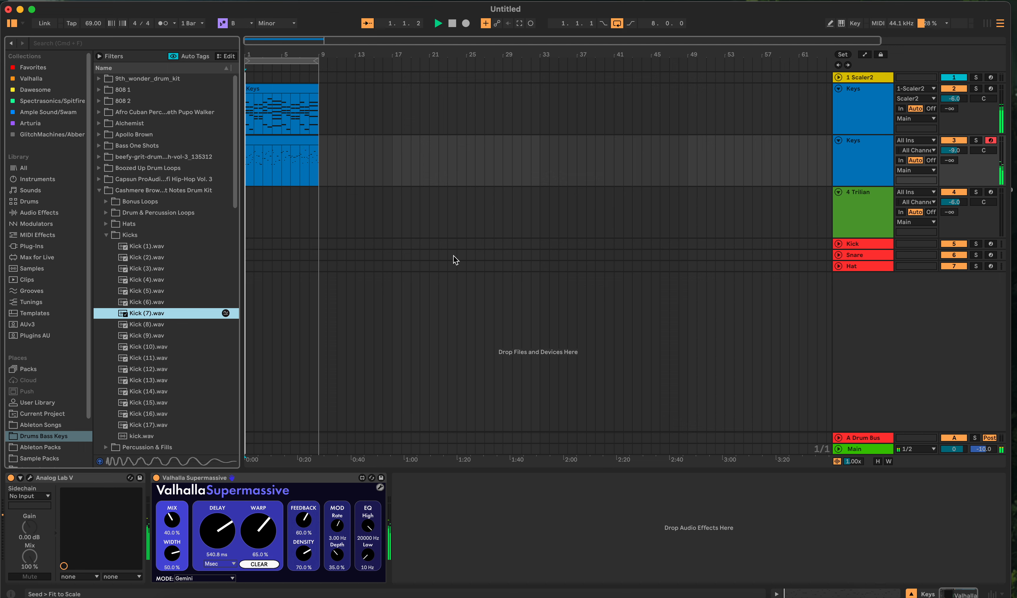
Load Kick (7).wav as a sampler on the Kick track and switch it to 1-Shot mode
{"action": "left_click", "coordinate": [509, 244]}
{"action": "left_click_drag", "start_coordinate": [145, 317], "coordinate": [176, 510]}
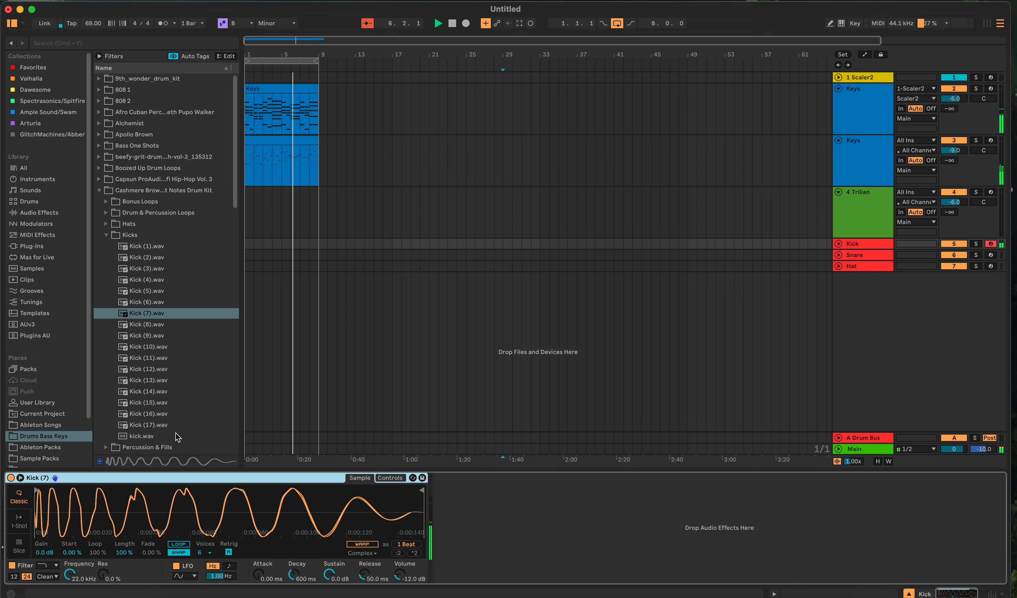
{"action": "left_click", "coordinate": [19, 521]}
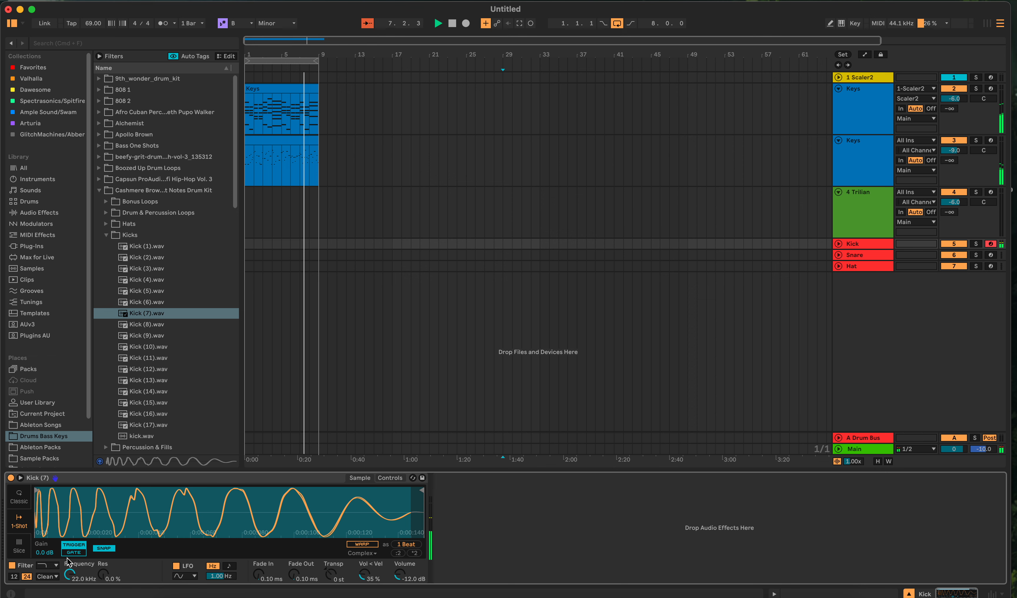
Lower the kick sampler's filter frequency to 6.60 kHz and its gain to -3.5 dB
{"action": "left_click_drag", "start_coordinate": [68, 563], "coordinate": [74, 587]}
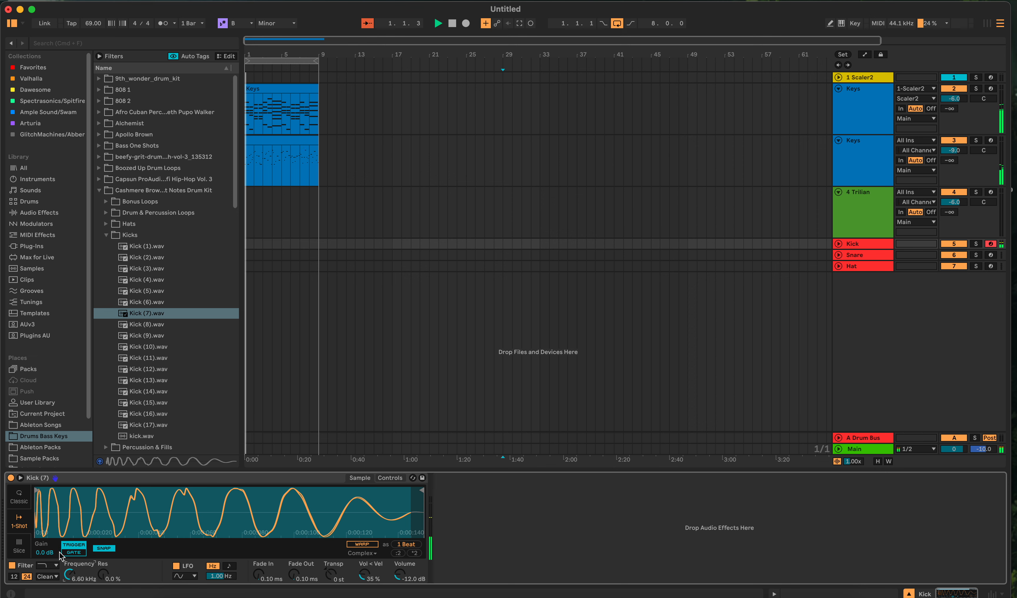
{"action": "left_click_drag", "start_coordinate": [47, 557], "coordinate": [47, 563]}
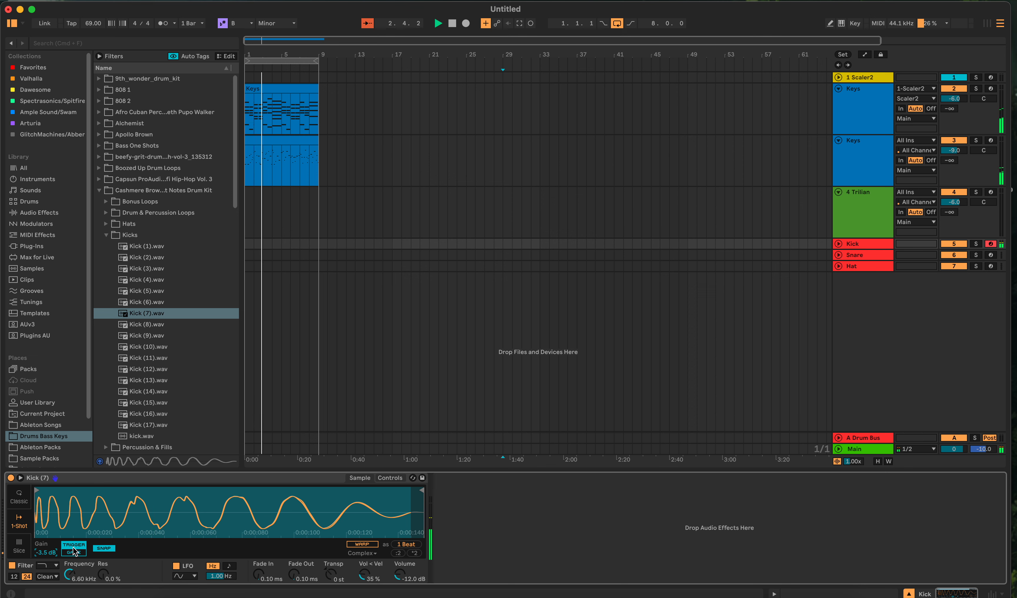
{"action": "left_click_drag", "start_coordinate": [46, 552], "coordinate": [43, 555]}
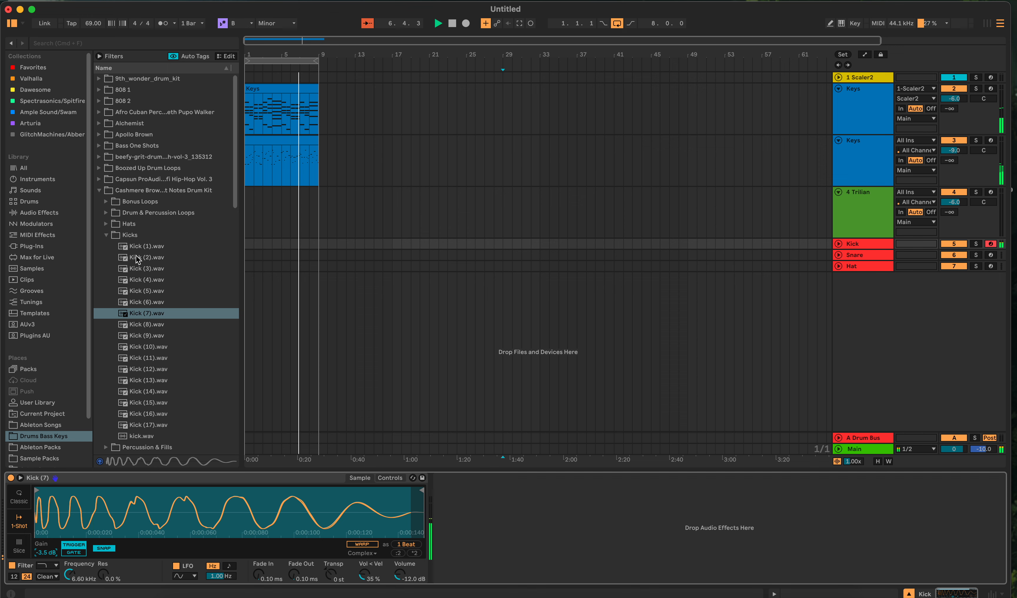
Close the Kicks folder, then audition the Snares folder's samples between Snare (1).wav and Snare (9).wav, finishing on Snare (1).wav
{"action": "left_click", "coordinate": [105, 235]}
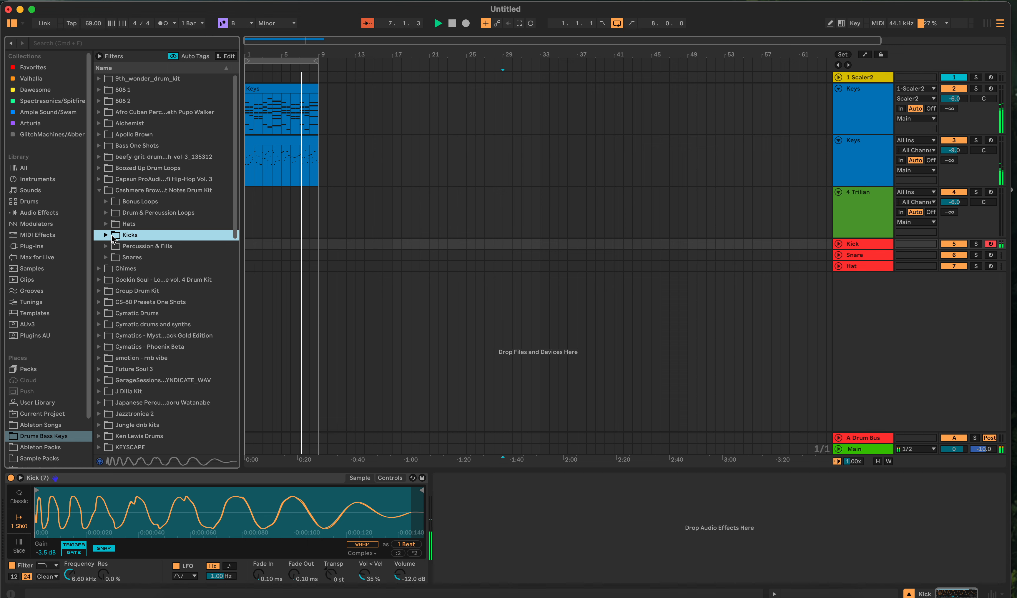
{"action": "left_click", "coordinate": [108, 258]}
{"action": "left_click", "coordinate": [140, 281]}
{"action": "left_click", "coordinate": [142, 291]}
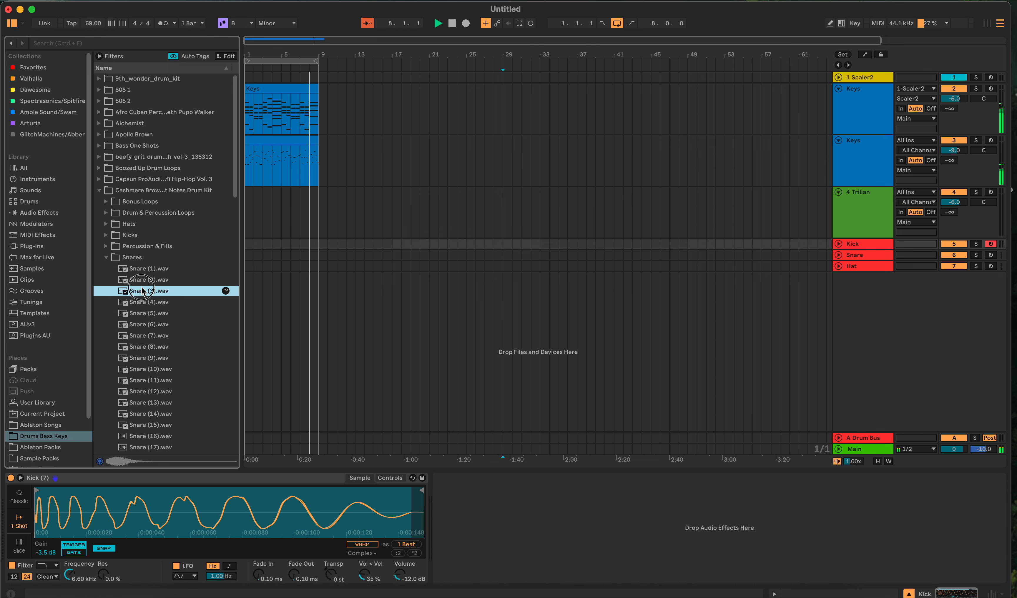
{"action": "key", "text": "Up"}
{"action": "key", "text": "Up"}
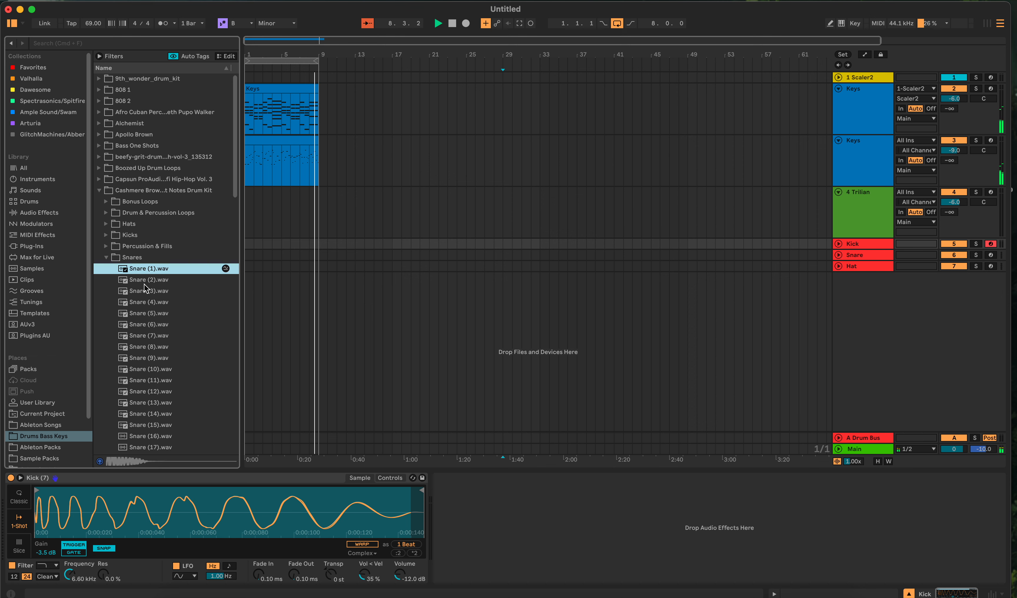
{"action": "left_click", "coordinate": [149, 304]}
{"action": "left_click", "coordinate": [151, 325]}
{"action": "left_click", "coordinate": [152, 315]}
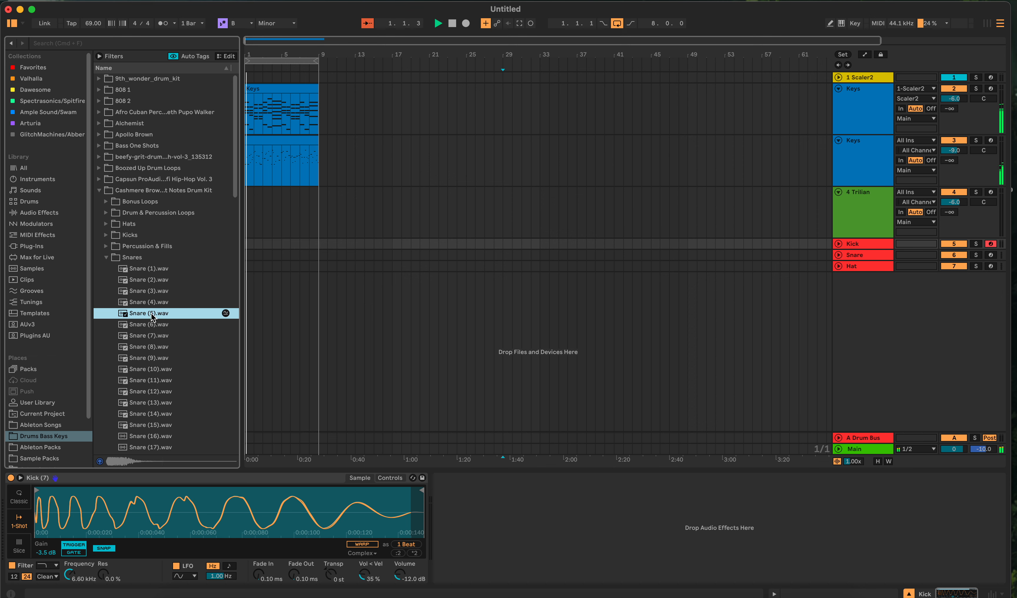
{"action": "left_click", "coordinate": [158, 336]}
{"action": "left_click", "coordinate": [160, 348]}
{"action": "left_click", "coordinate": [156, 358]}
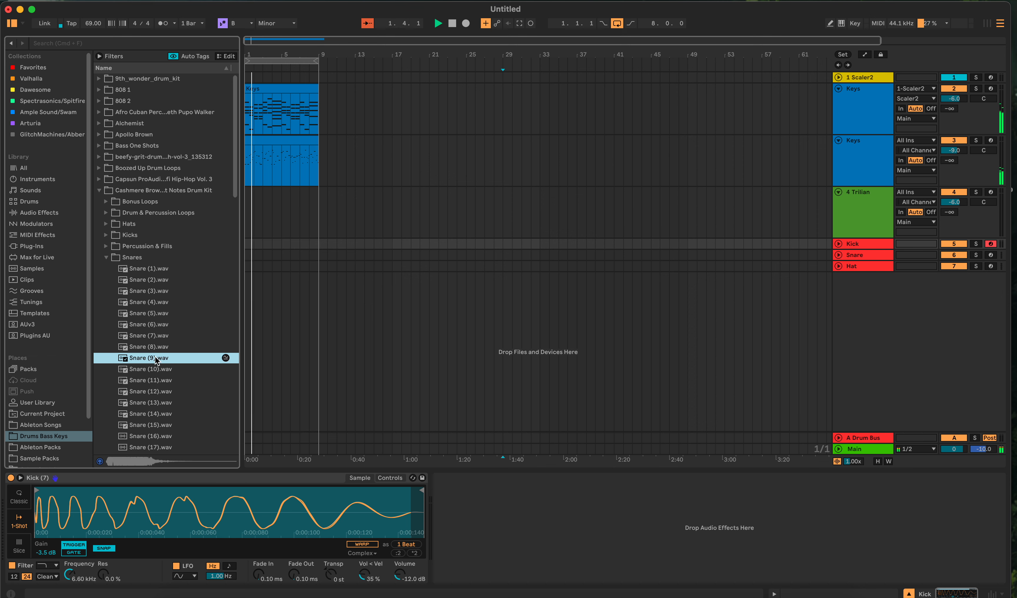
{"action": "left_click", "coordinate": [157, 314]}
{"action": "left_click", "coordinate": [157, 305]}
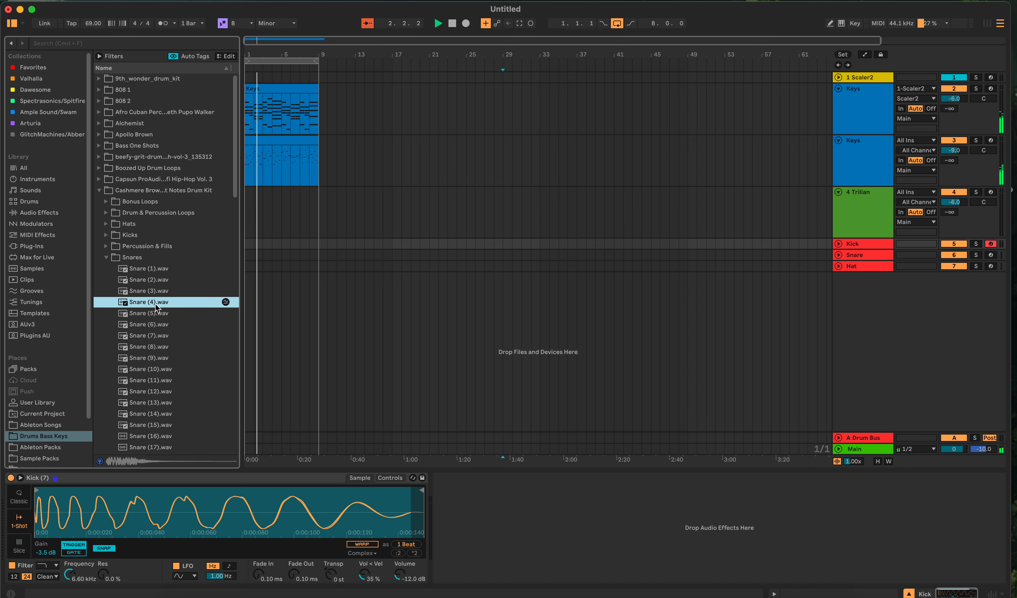
{"action": "left_click", "coordinate": [153, 316]}
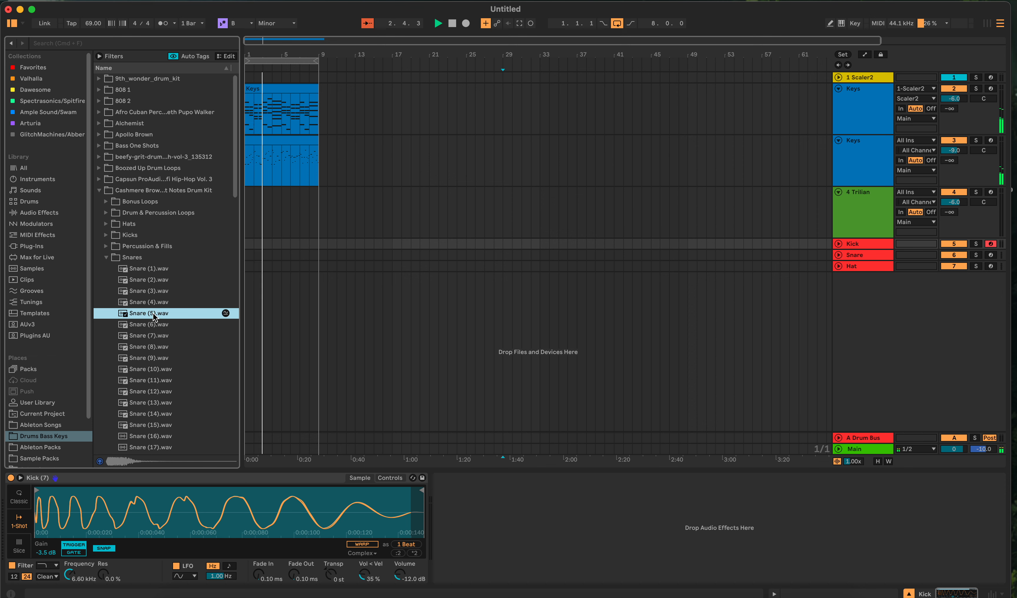
{"action": "left_click", "coordinate": [156, 305]}
{"action": "left_click", "coordinate": [158, 293]}
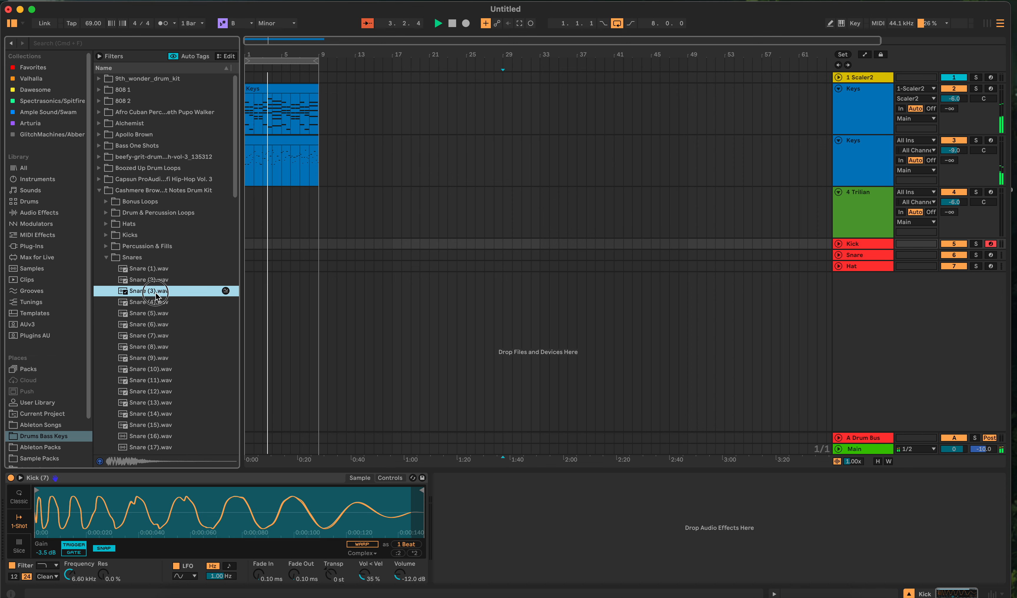
{"action": "left_click", "coordinate": [155, 282]}
{"action": "left_click", "coordinate": [155, 271]}
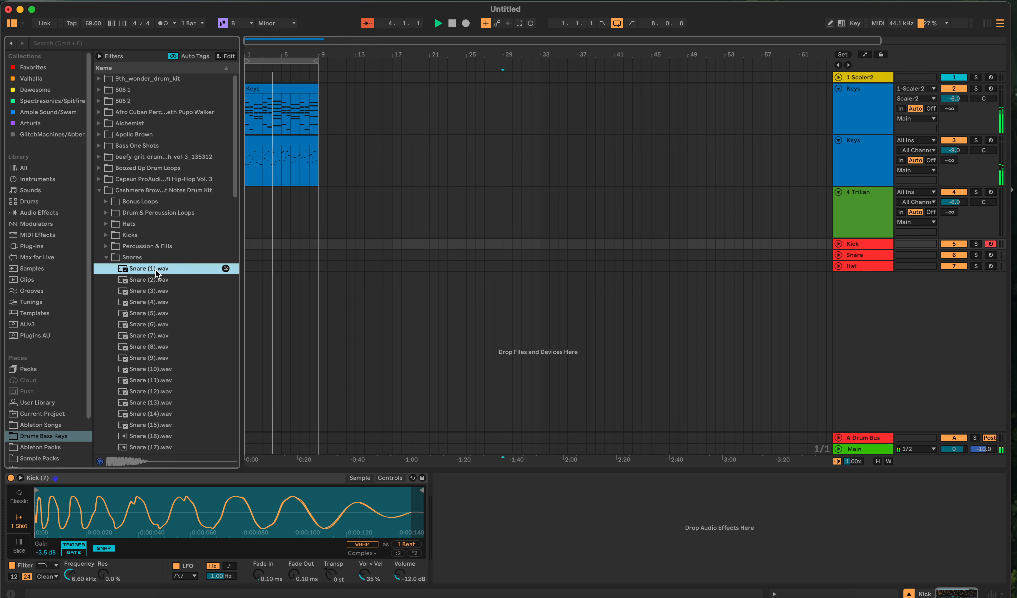
Load Snare (1).wav on the Snare track in 1-Shot mode and lower its gain to -7.1 dB
{"action": "left_click", "coordinate": [559, 255]}
{"action": "left_click_drag", "start_coordinate": [136, 267], "coordinate": [212, 547]}
{"action": "left_click", "coordinate": [20, 523]}
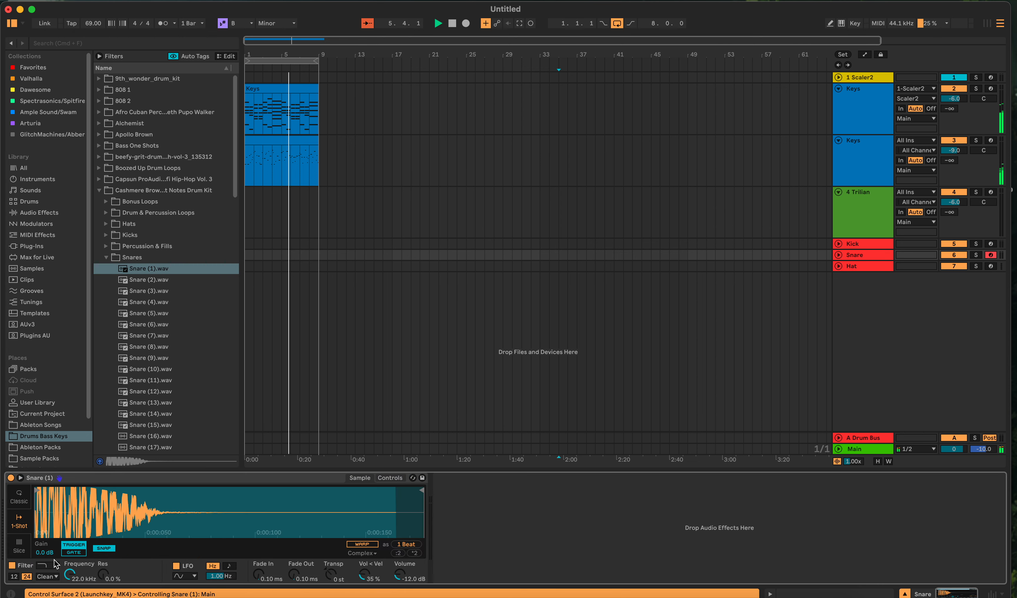
{"action": "mouse_move", "coordinate": [50, 553]}
{"action": "left_mouse_down"}
{"action": "mouse_move", "coordinate": [49, 585]}
{"action": "mouse_move", "coordinate": [47, 556]}
{"action": "left_mouse_up"}
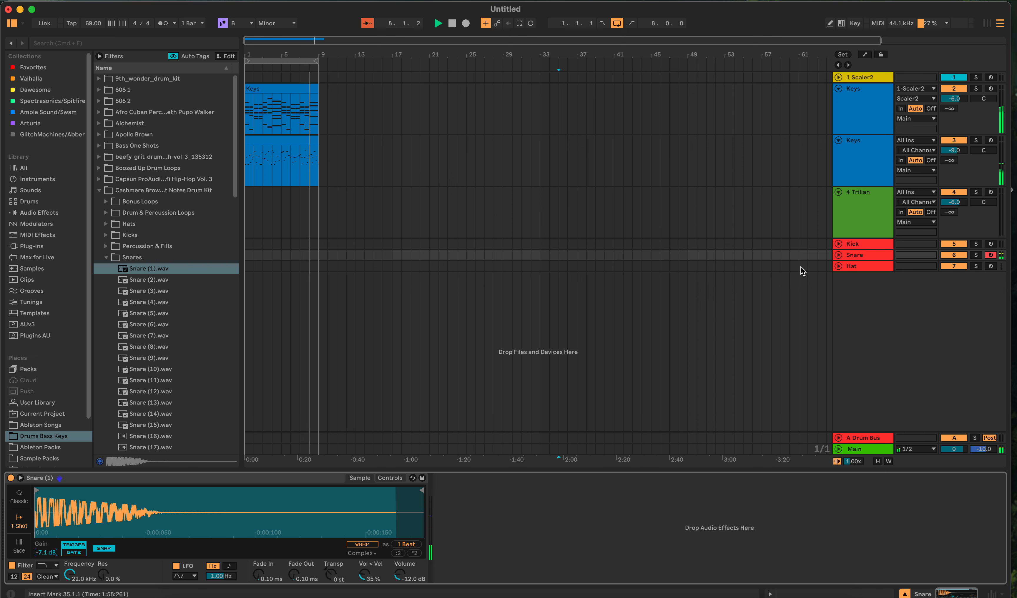
Create an empty MIDI clip spanning bars 1 to 8 on the Snare track and stop playback
{"action": "left_click", "coordinate": [319, 256]}
{"action": "left_click_drag", "start_coordinate": [319, 256], "coordinate": [223, 256]}
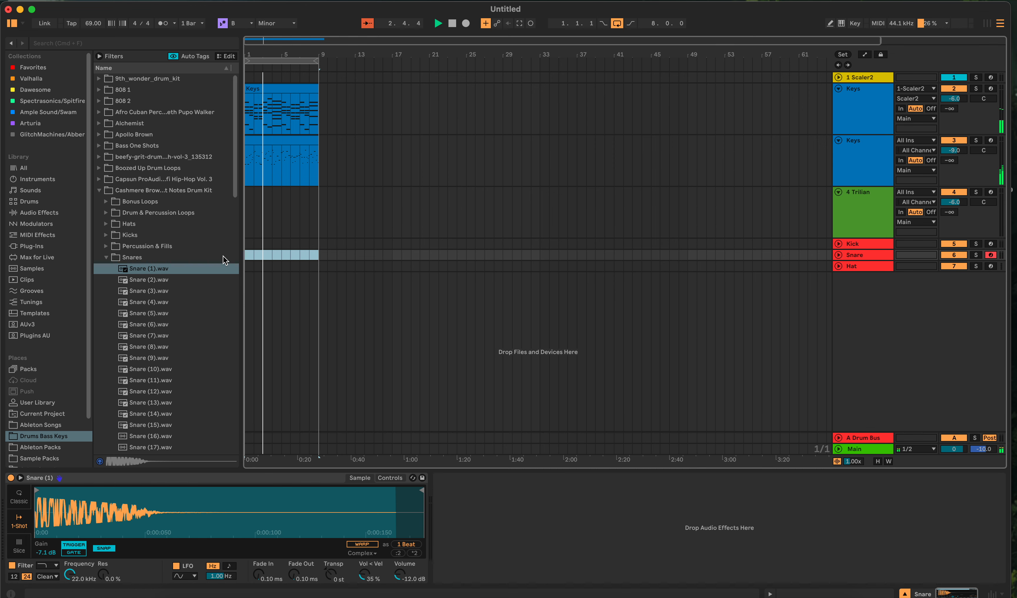
{"action": "key", "text": "super+shift+m"}
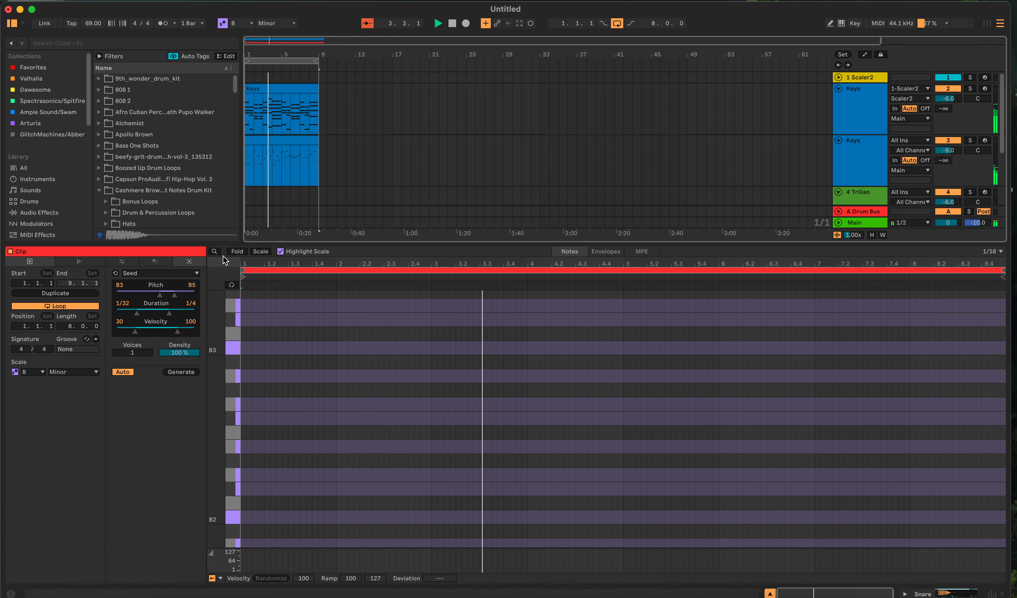
{"action": "left_click", "coordinate": [453, 24]}
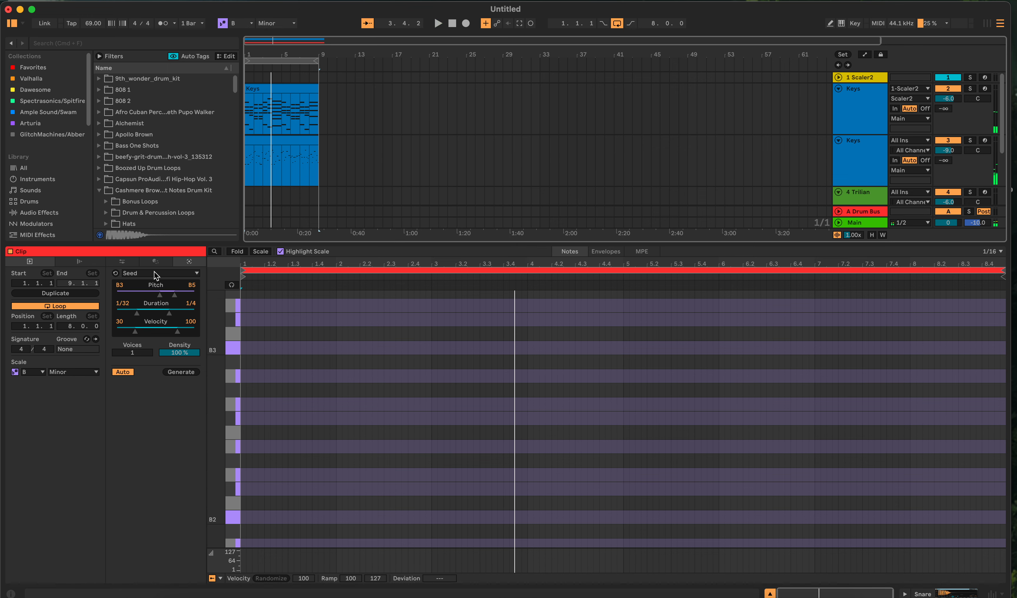
Switch the snare clip's MIDI generator from Seed to Rhythm and lower its accent velocity to 96
{"action": "left_click", "coordinate": [183, 273]}
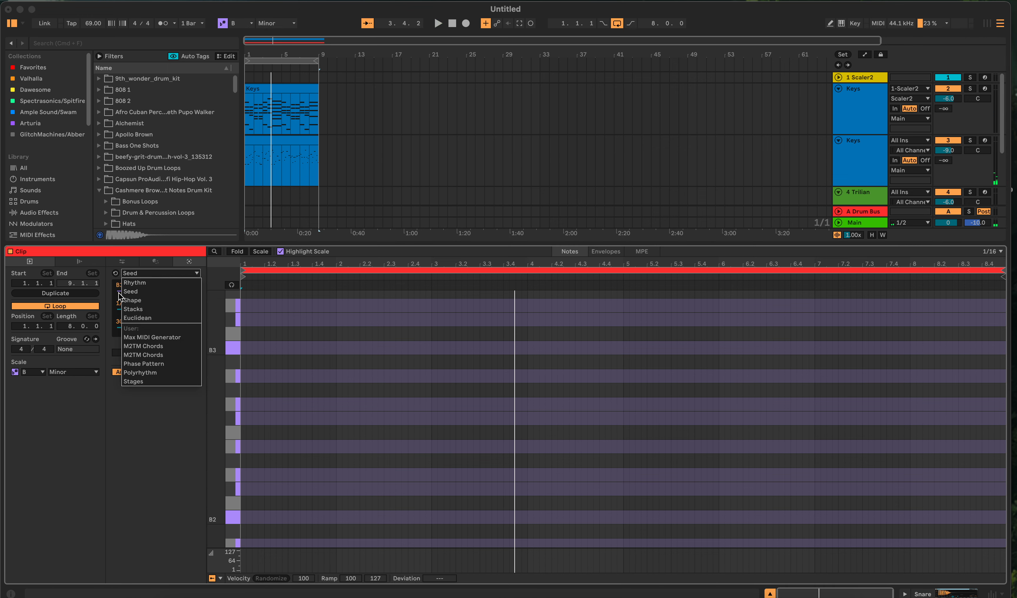
{"action": "left_click", "coordinate": [135, 283]}
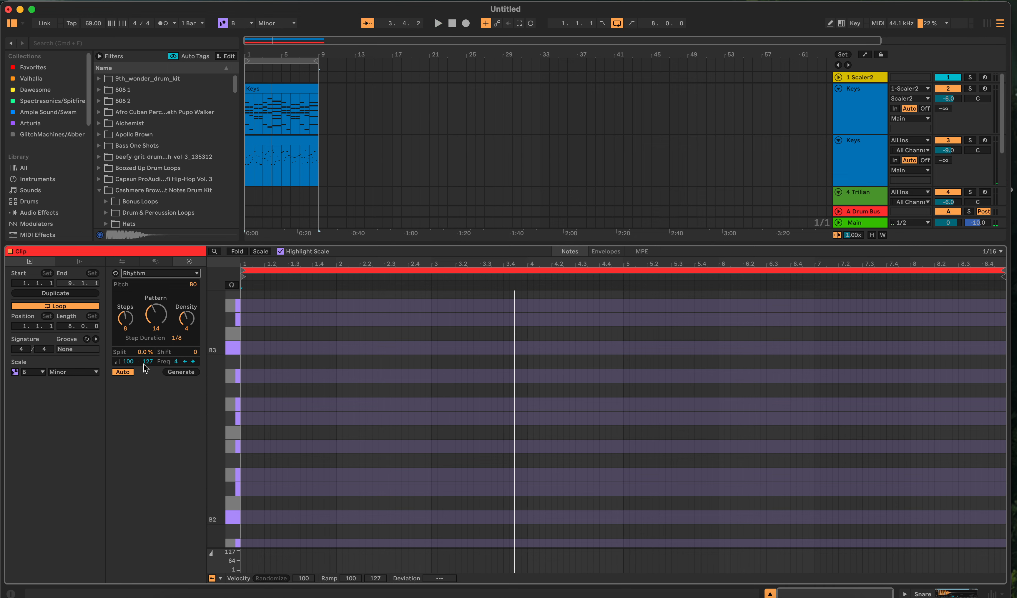
{"action": "left_click_drag", "start_coordinate": [144, 364], "coordinate": [144, 370]}
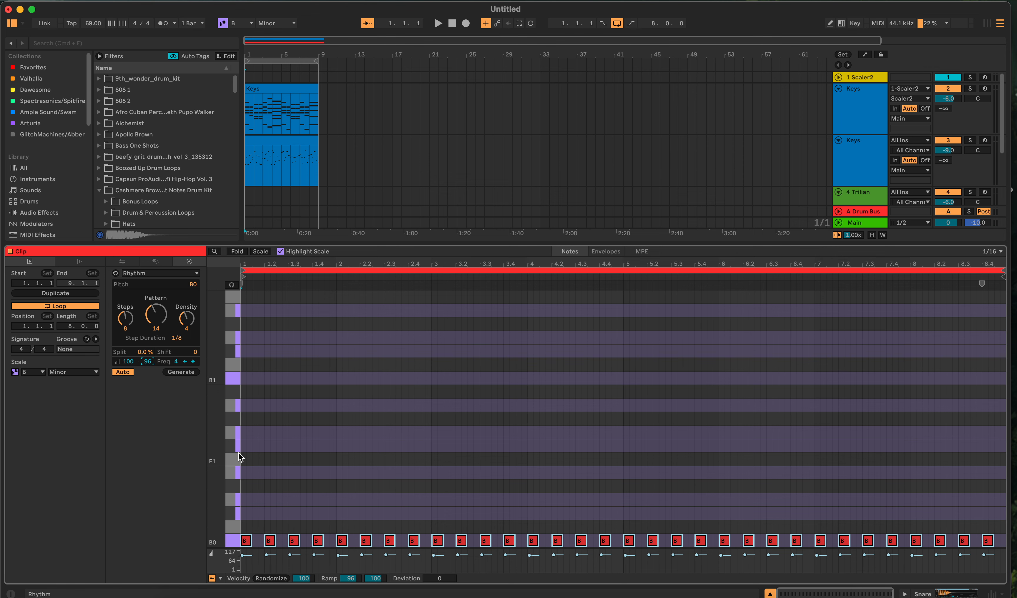
Clear the generated B0 notes from the snare clip and set the Rhythm generator's pitch to C3
{"action": "left_click", "coordinate": [249, 472]}
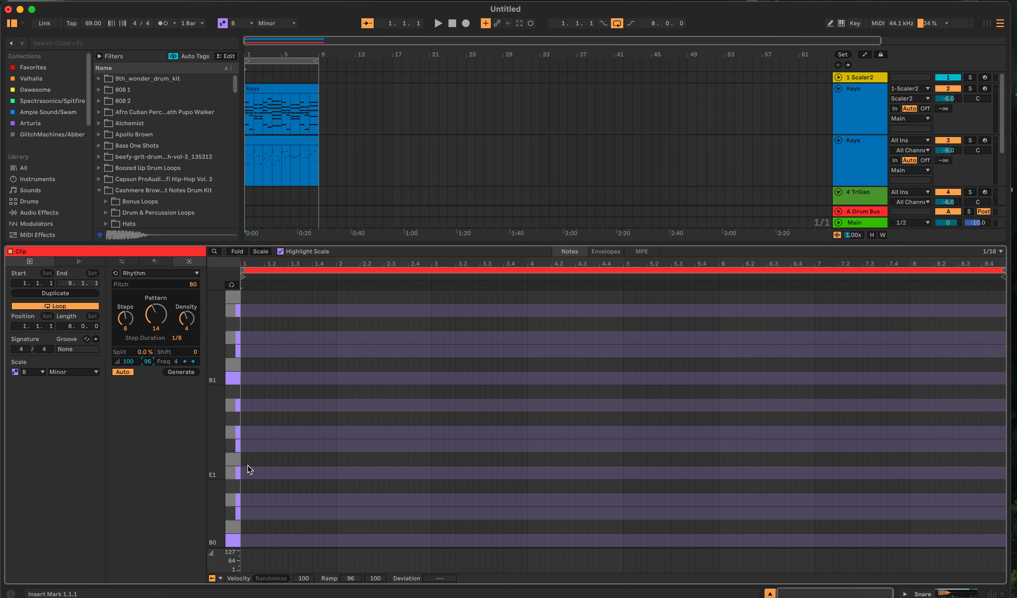
{"action": "scroll", "coordinate": [237, 377], "scroll_direction": "up", "scroll_amount": 3}
{"action": "scroll", "coordinate": [237, 377], "scroll_direction": "up", "scroll_amount": 6}
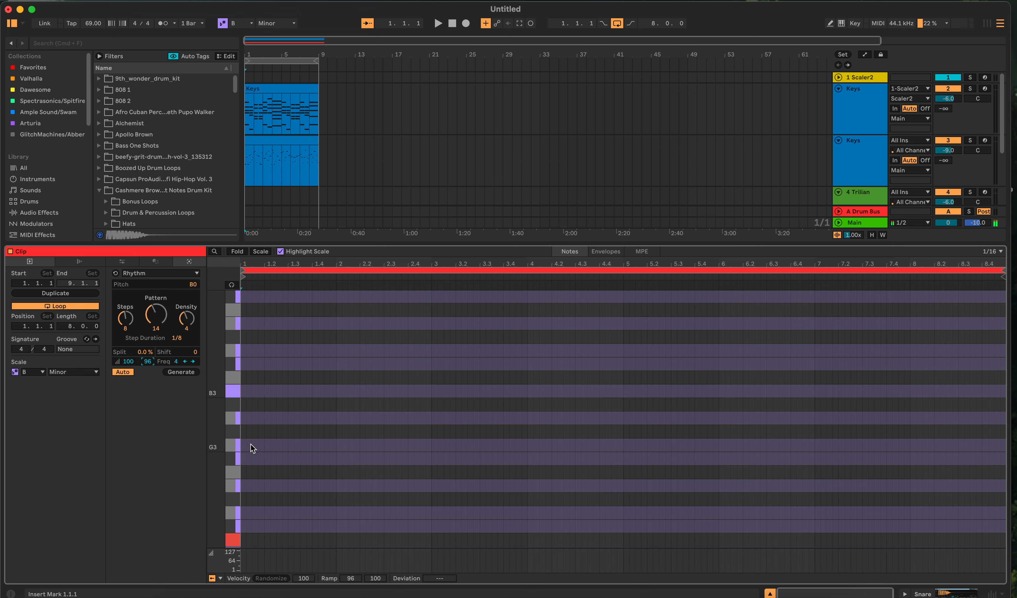
{"action": "scroll", "coordinate": [253, 446], "scroll_direction": "down", "scroll_amount": 2}
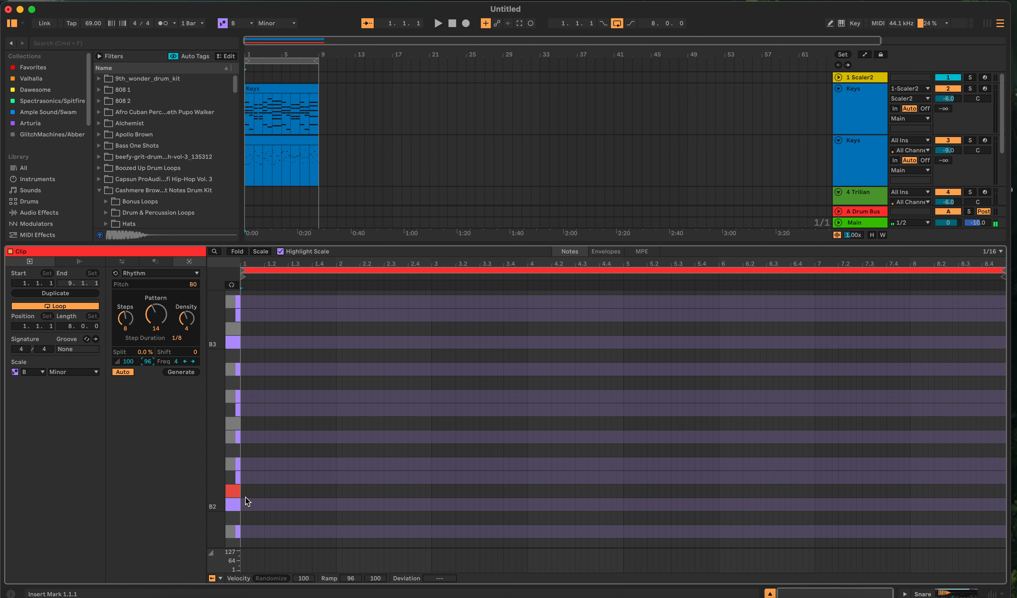
{"action": "left_click", "coordinate": [232, 493]}
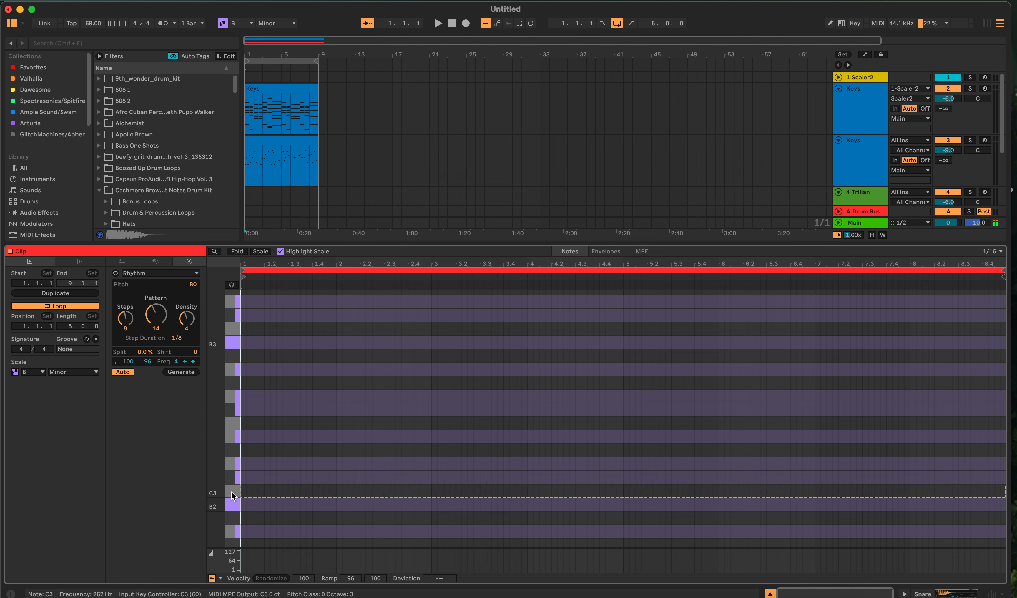
{"action": "left_click", "coordinate": [230, 491]}
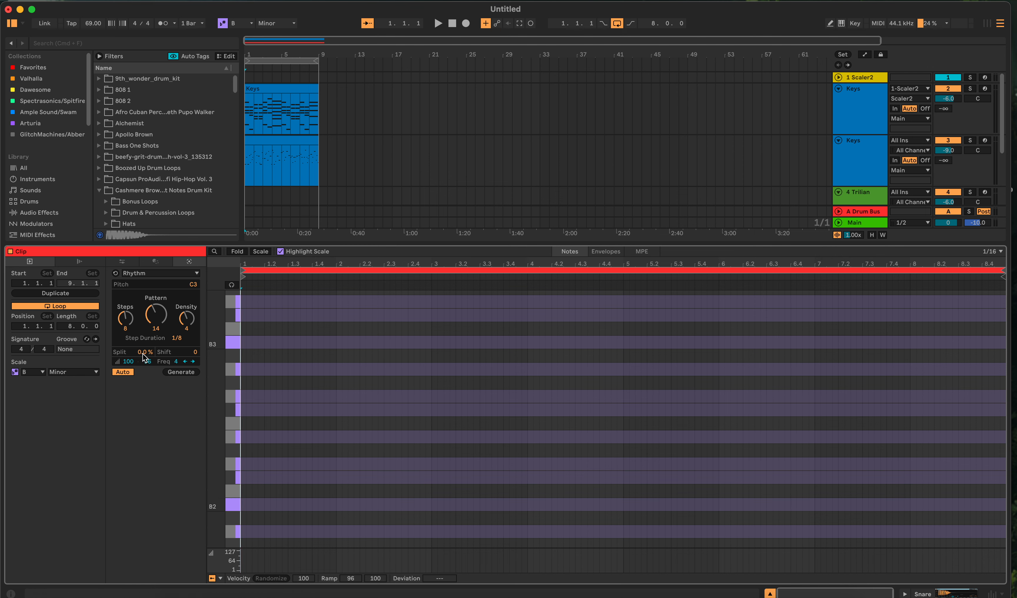
Generate the C3 snare rhythm with velocity 43, accent velocity 80 and pattern 18
{"action": "left_click_drag", "start_coordinate": [128, 362], "coordinate": [128, 415]}
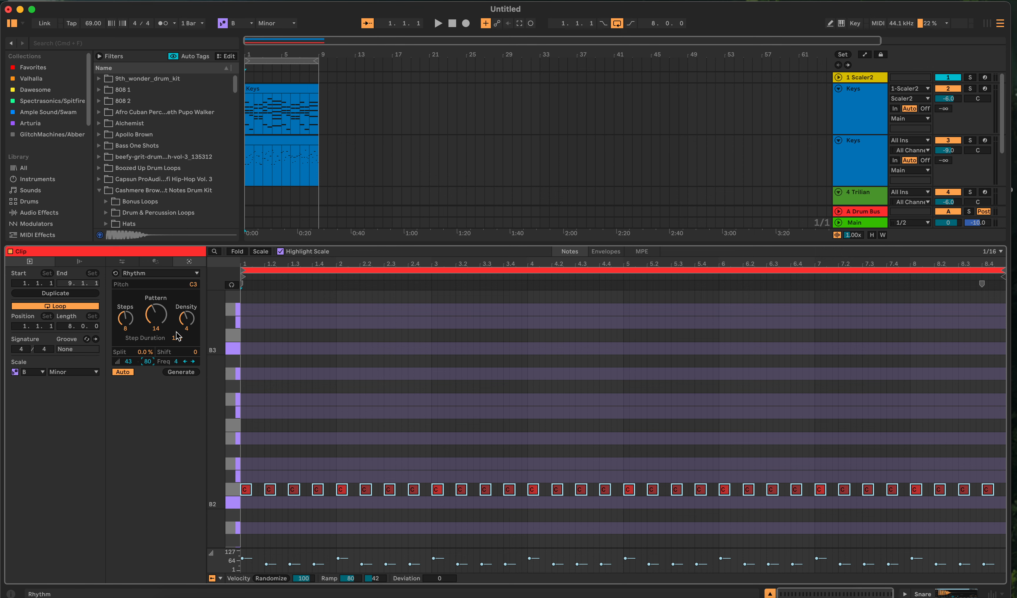
{"action": "left_click_drag", "start_coordinate": [155, 315], "coordinate": [156, 305]}
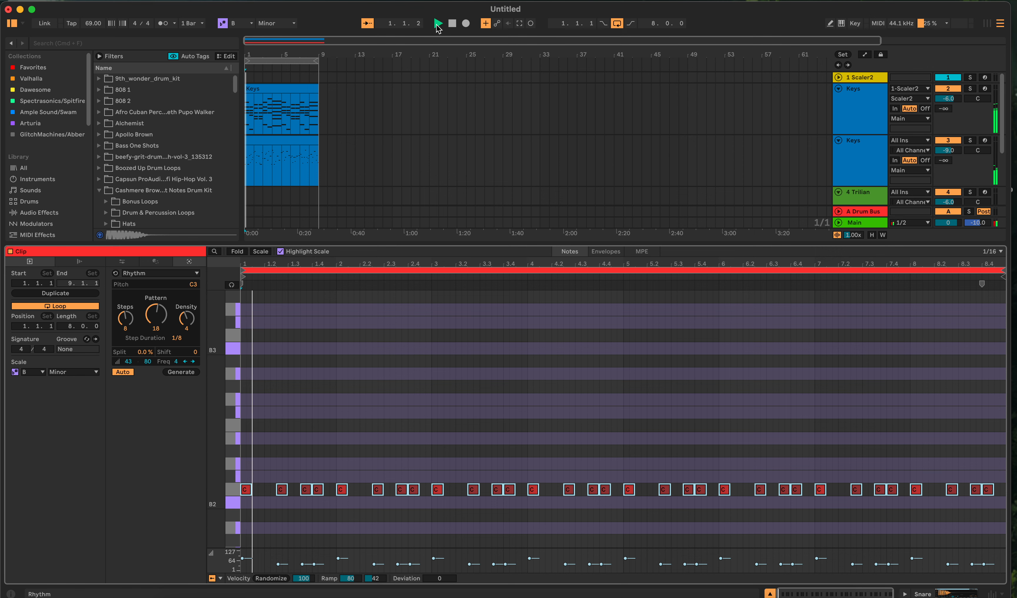
Move the snare clip's second C3 note to beat 1.2 and delete the note on beat 1.1
{"action": "left_click", "coordinate": [263, 466]}
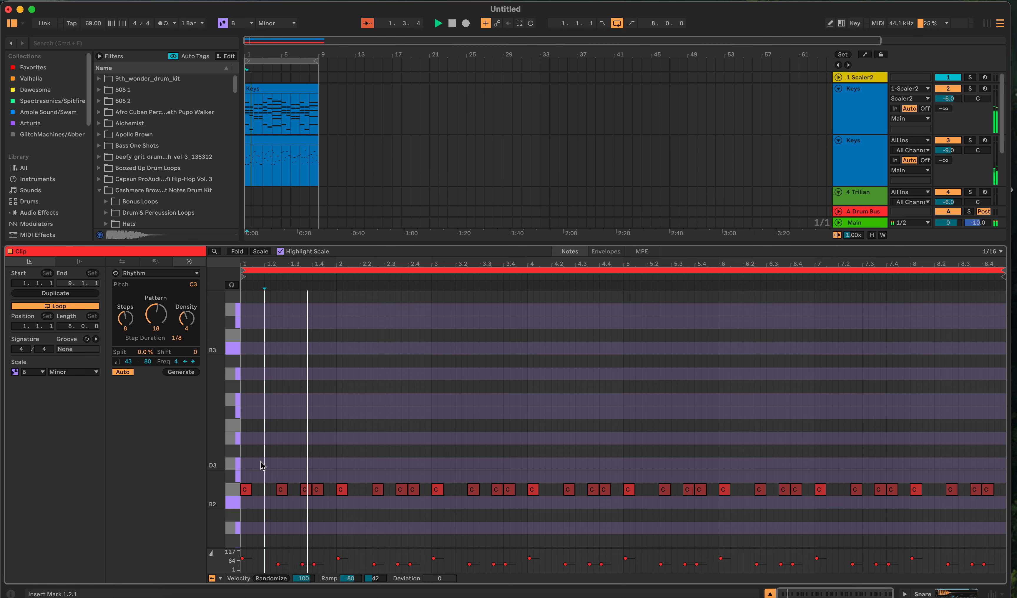
{"action": "left_click", "coordinate": [281, 491]}
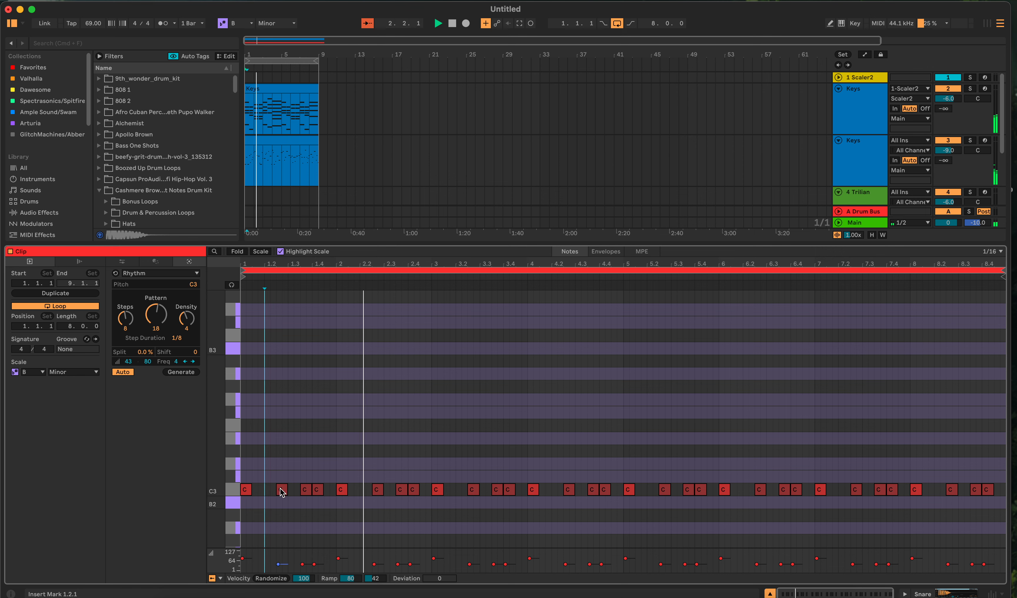
{"action": "left_click_drag", "start_coordinate": [280, 489], "coordinate": [268, 490]}
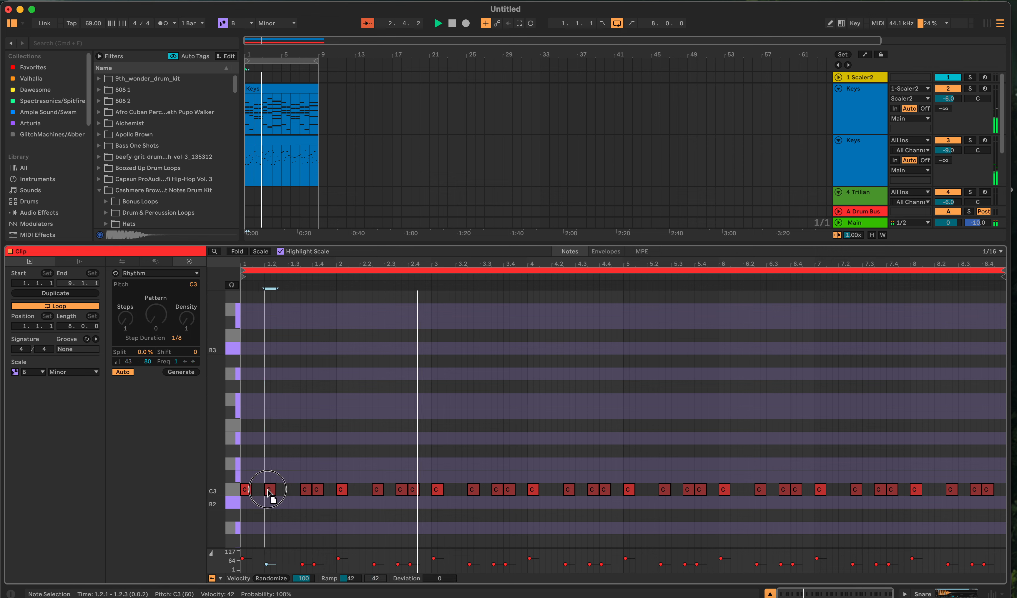
{"action": "left_click", "coordinate": [246, 489]}
{"action": "key", "text": "Delete"}
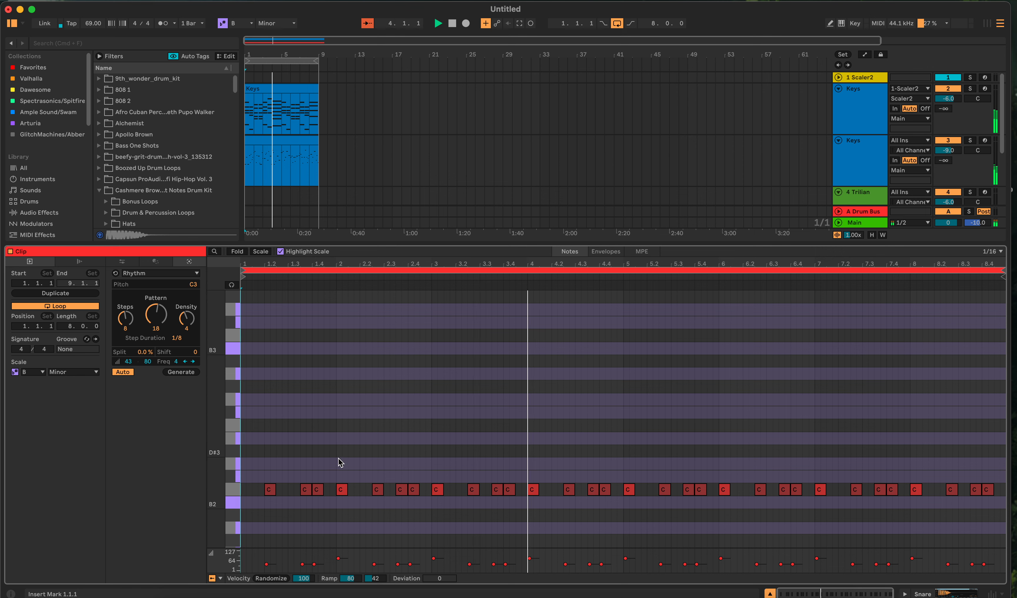
Delete all snare notes from bar 2 onward and the one at 1.3.3, keeping only those at 1.2 and 1.4
{"action": "left_click_drag", "start_coordinate": [336, 467], "coordinate": [1005, 502]}
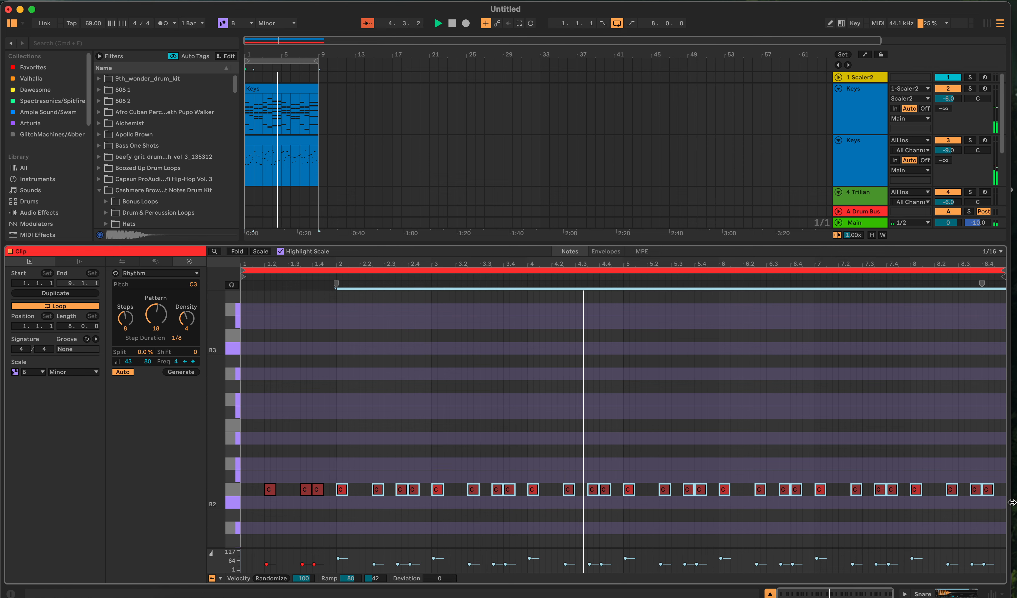
{"action": "key", "text": "Delete"}
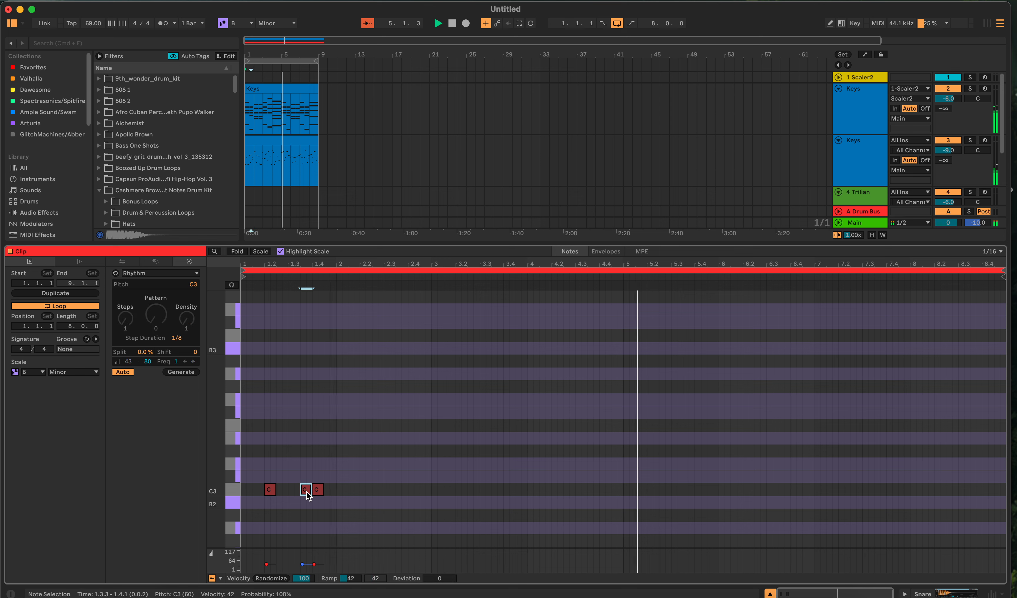
{"action": "double_click", "coordinate": [306, 490]}
{"action": "left_click_drag", "start_coordinate": [331, 477], "coordinate": [230, 504]}
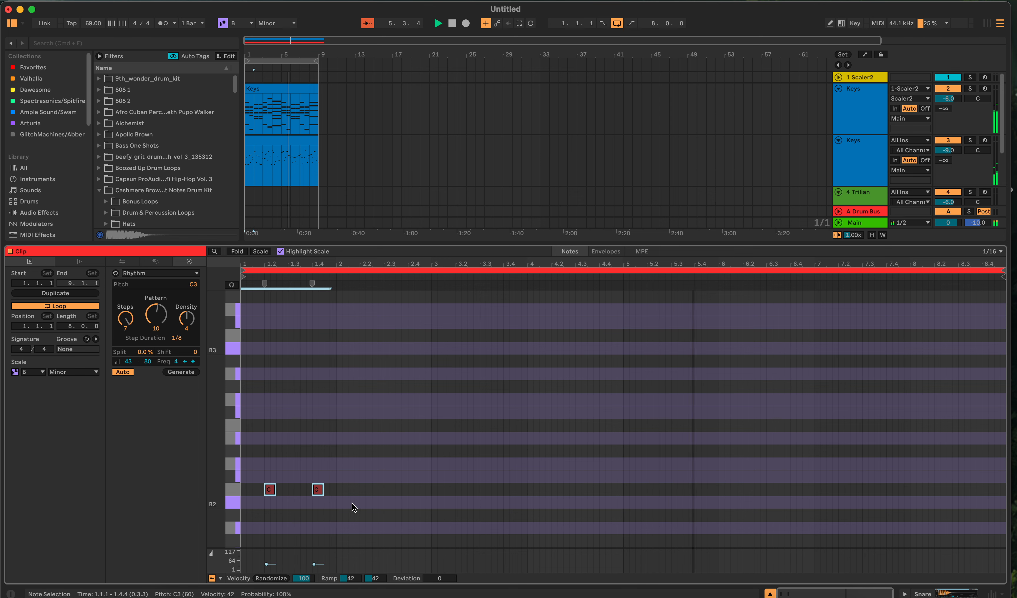
{"action": "key", "text": "super+d"}
{"action": "key", "text": "super+d"}
{"action": "key", "text": "super+d"}
{"action": "key", "text": "super+d"}
{"action": "key", "text": "super+d"}
{"action": "key", "text": "super+d"}
{"action": "key", "text": "super+d"}
{"action": "key", "text": "super+d"}
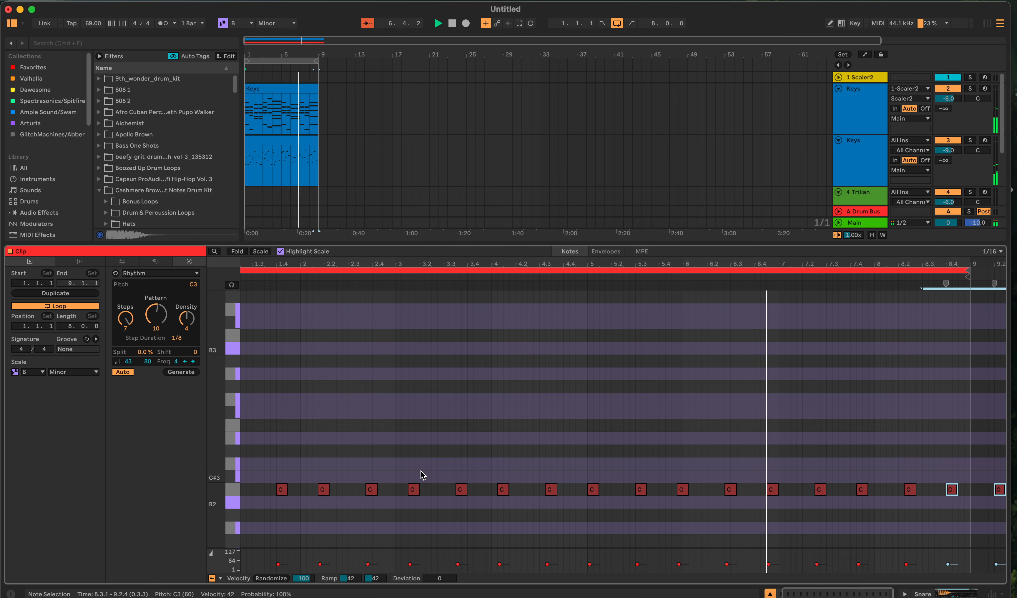
{"action": "key", "text": "space"}
{"action": "key", "text": "super+z"}
{"action": "key", "text": "super+z"}
{"action": "key", "text": "super+z"}
{"action": "key", "text": "super+z"}
{"action": "key", "text": "super+z"}
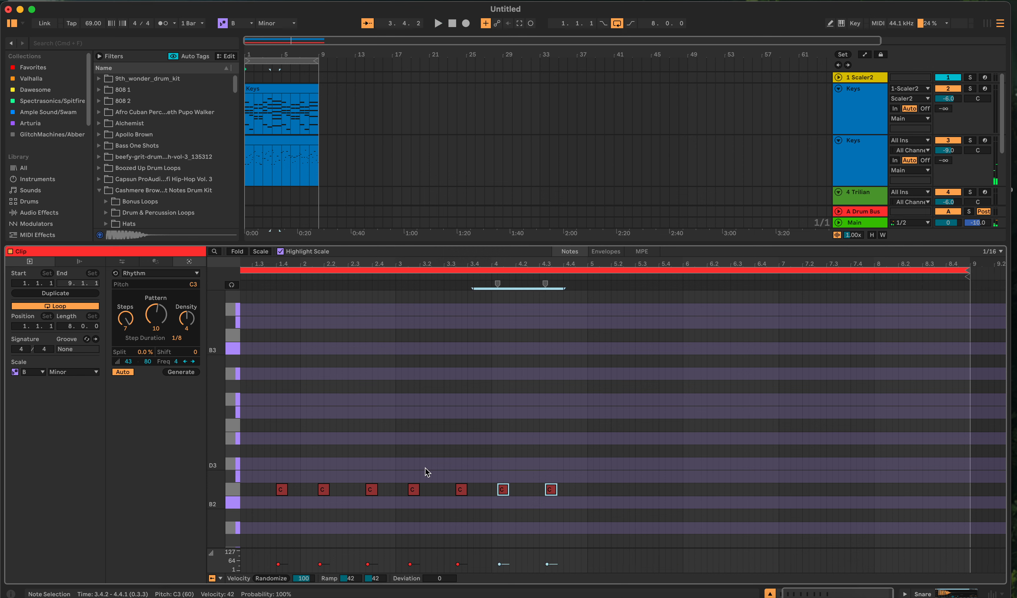
{"action": "key", "text": "super+z"}
{"action": "key", "text": "super+z"}
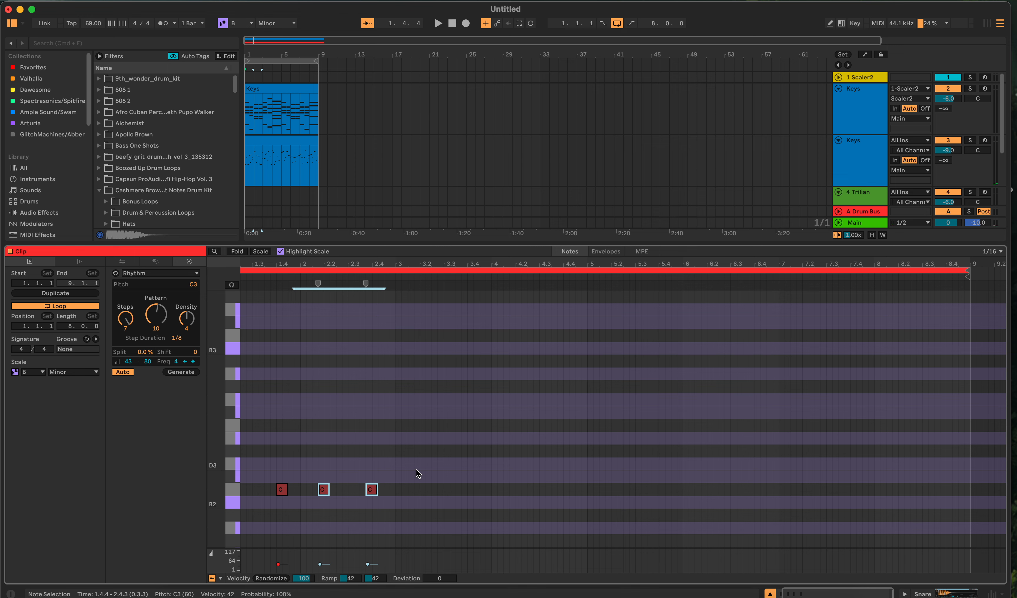
{"action": "key", "text": "super+z"}
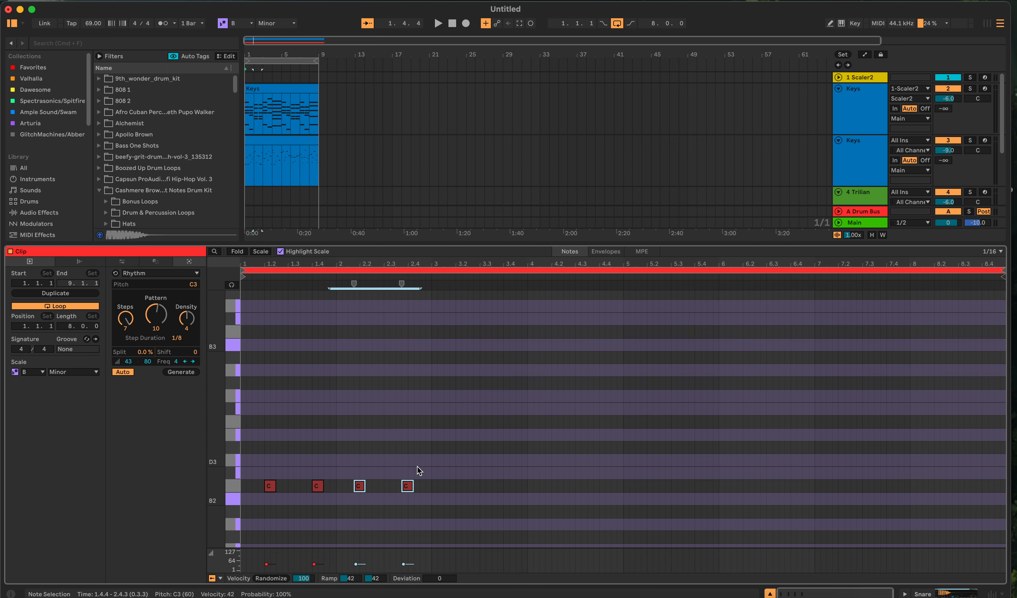
{"action": "key", "text": "super+z"}
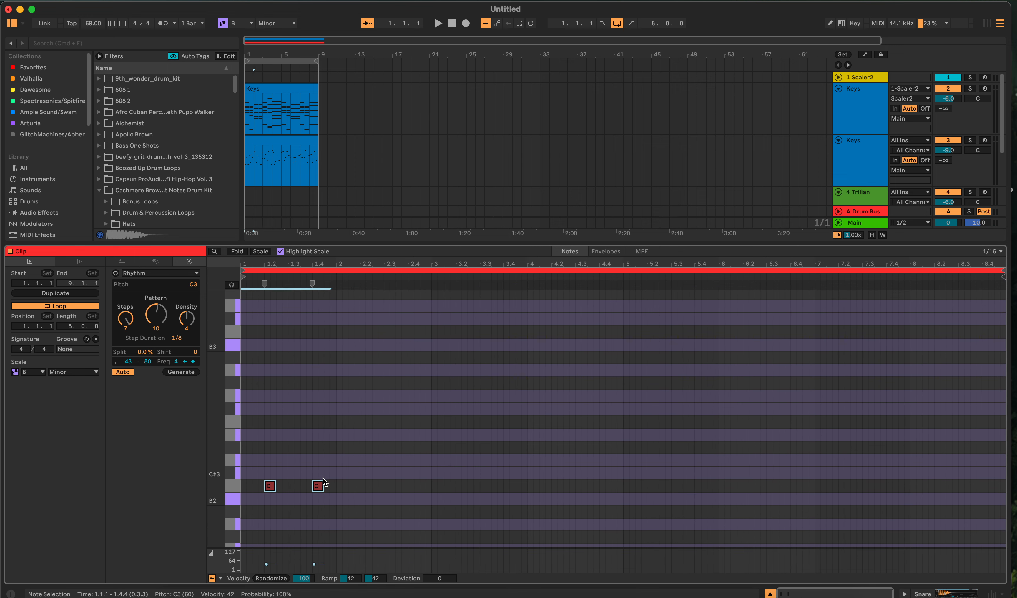
Copy the two bar 1 snare notes into bar 2 and align them to beats 2.2 and 2.4
{"action": "left_click_drag", "start_coordinate": [341, 472], "coordinate": [272, 500]}
{"action": "right_click", "coordinate": [270, 489]}
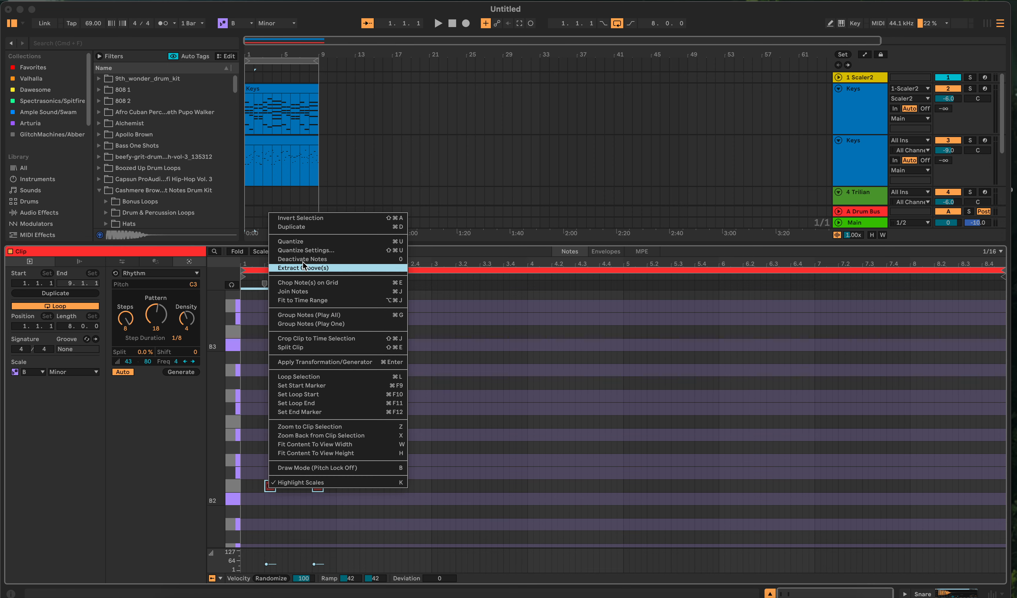
{"action": "left_click", "coordinate": [309, 243]}
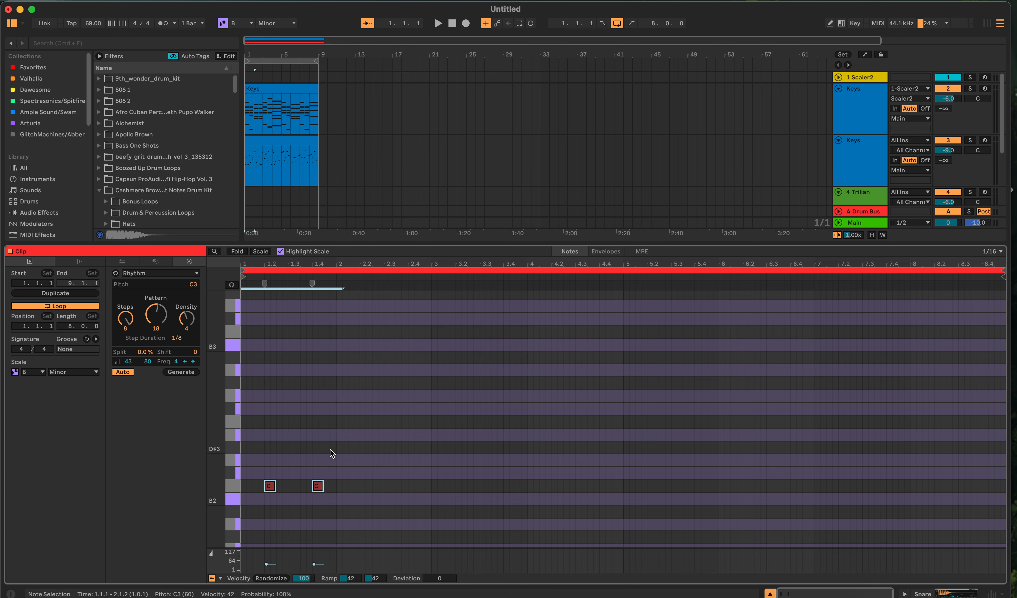
{"action": "left_click", "coordinate": [359, 487]}
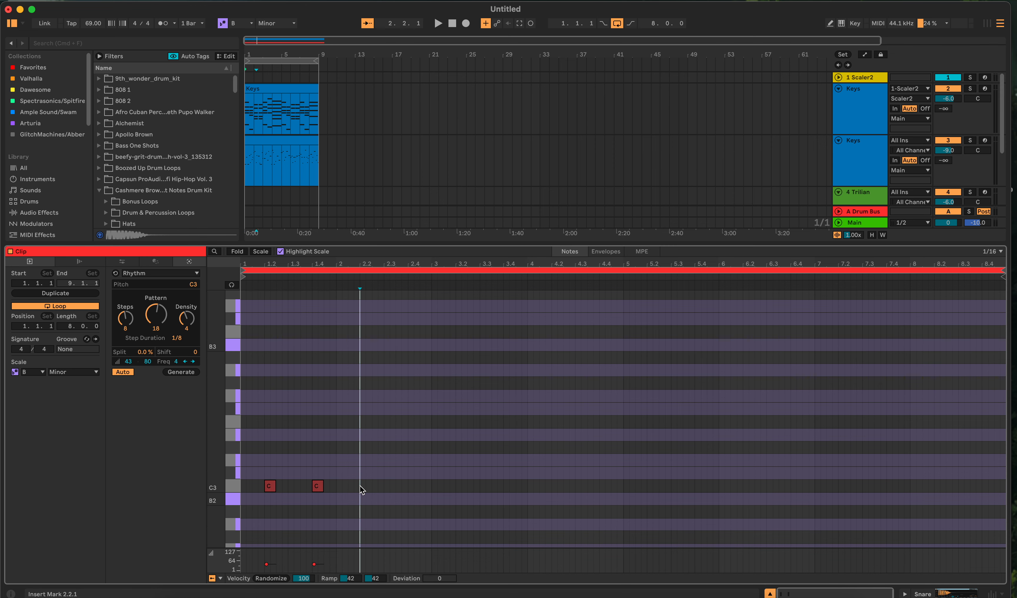
{"action": "key", "text": "super+v"}
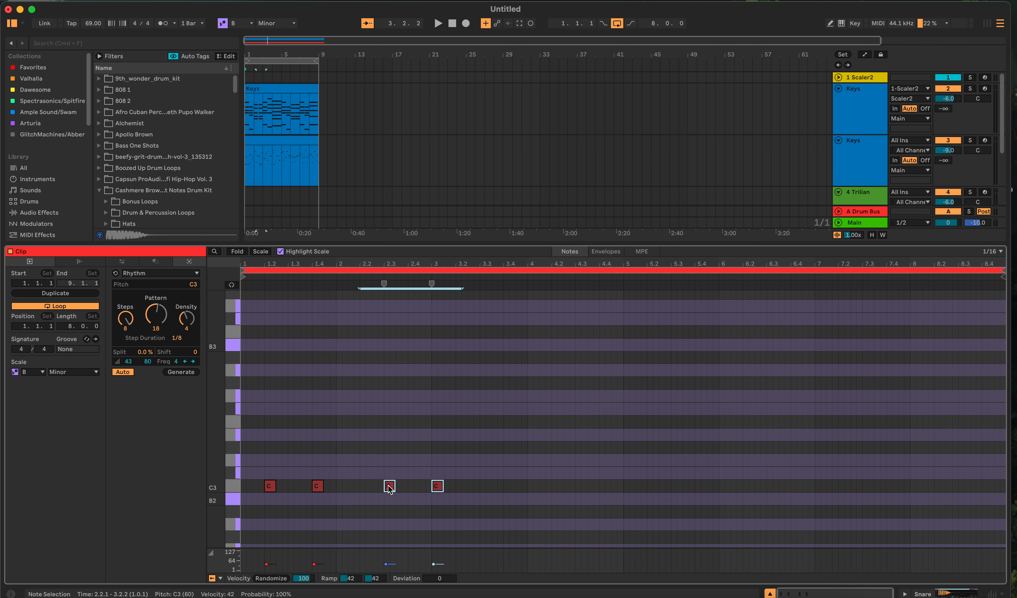
{"action": "left_click_drag", "start_coordinate": [389, 488], "coordinate": [365, 490]}
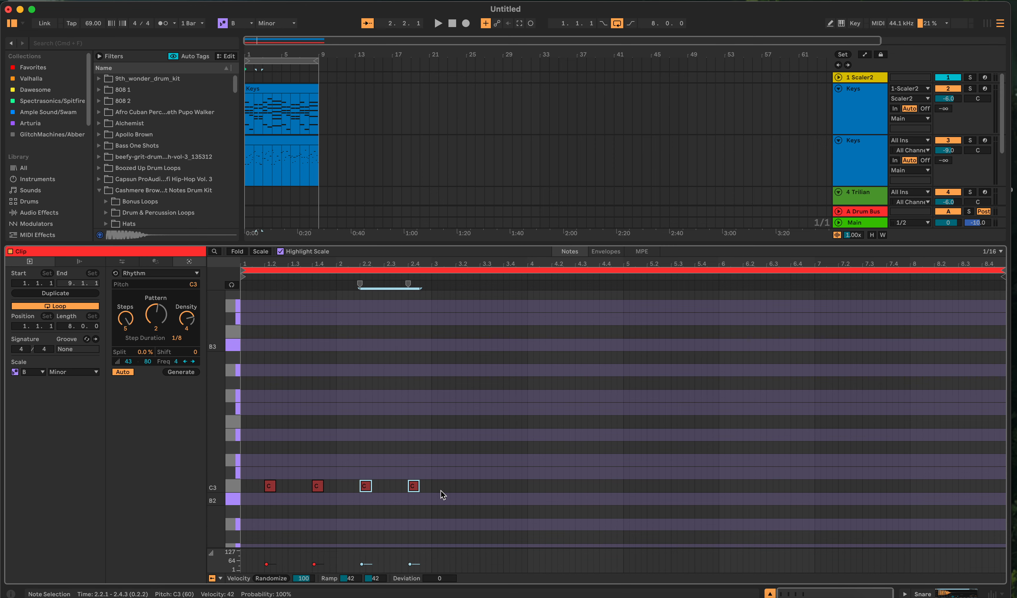
Paste the snare note pair into bar 3 and align it to beats 3.2 and 3.4
{"action": "left_click", "coordinate": [459, 491]}
{"action": "left_click", "coordinate": [459, 491]}
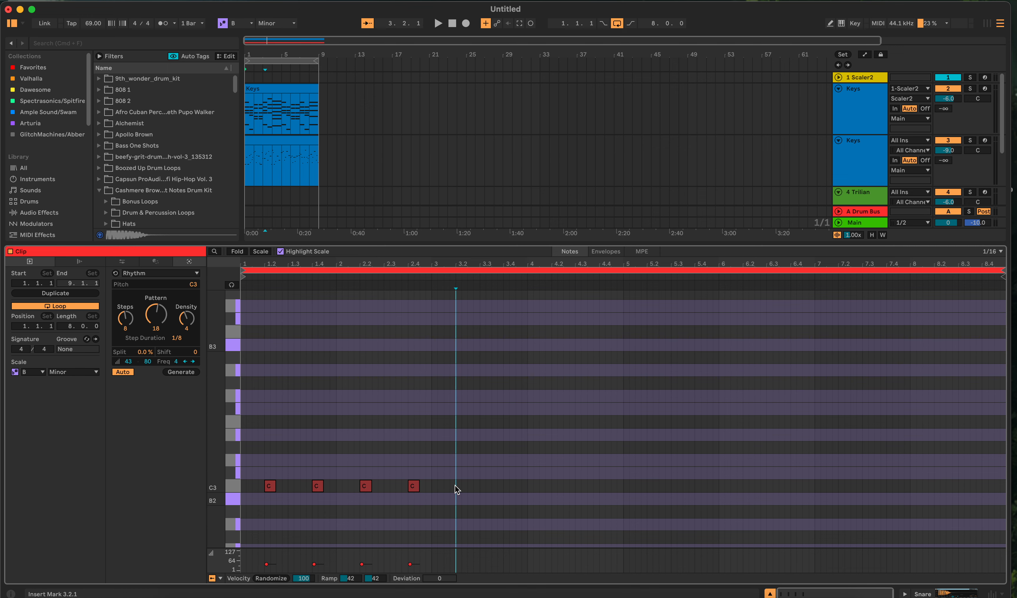
{"action": "key", "text": "super+v"}
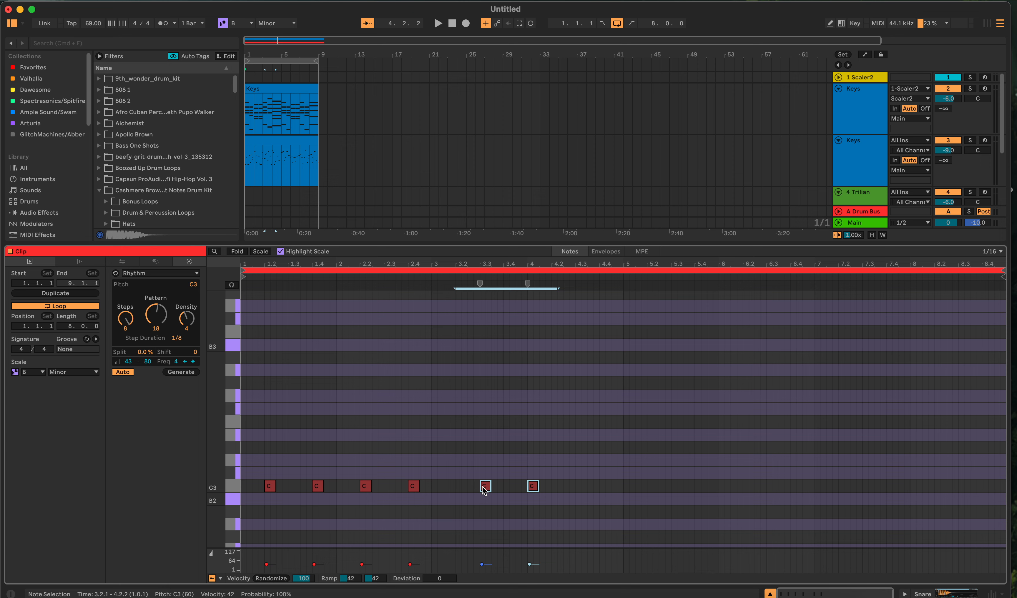
{"action": "left_click_drag", "start_coordinate": [485, 491], "coordinate": [466, 484]}
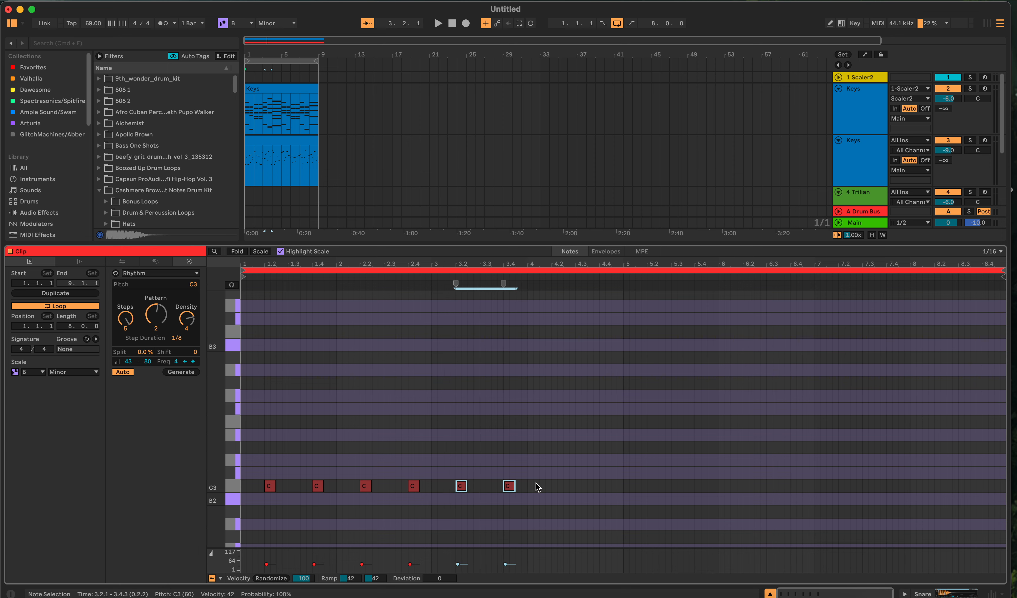
Paste the snare pair at beats 4.2 and 4.4, and duplicate the four-bar pattern into bars 5 to 8
{"action": "left_click", "coordinate": [552, 485]}
{"action": "right_click", "coordinate": [553, 485]}
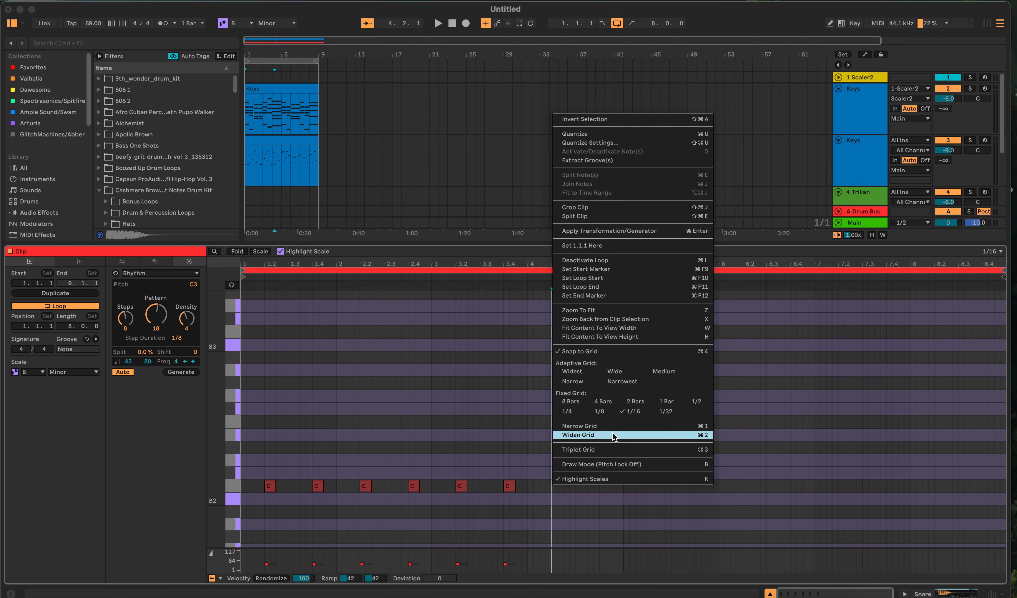
{"action": "left_click", "coordinate": [770, 388]}
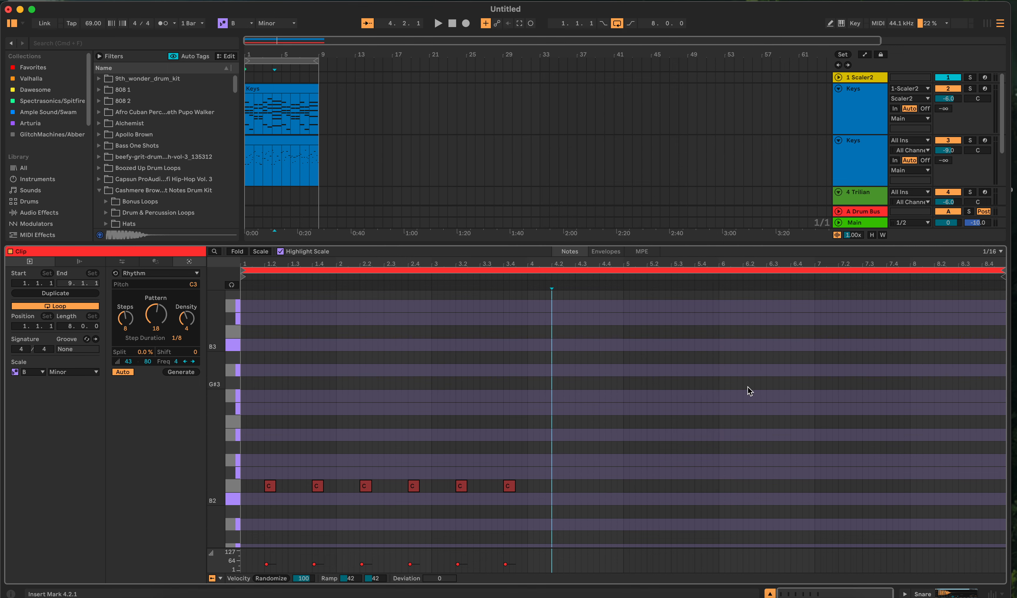
{"action": "key", "text": "super+v"}
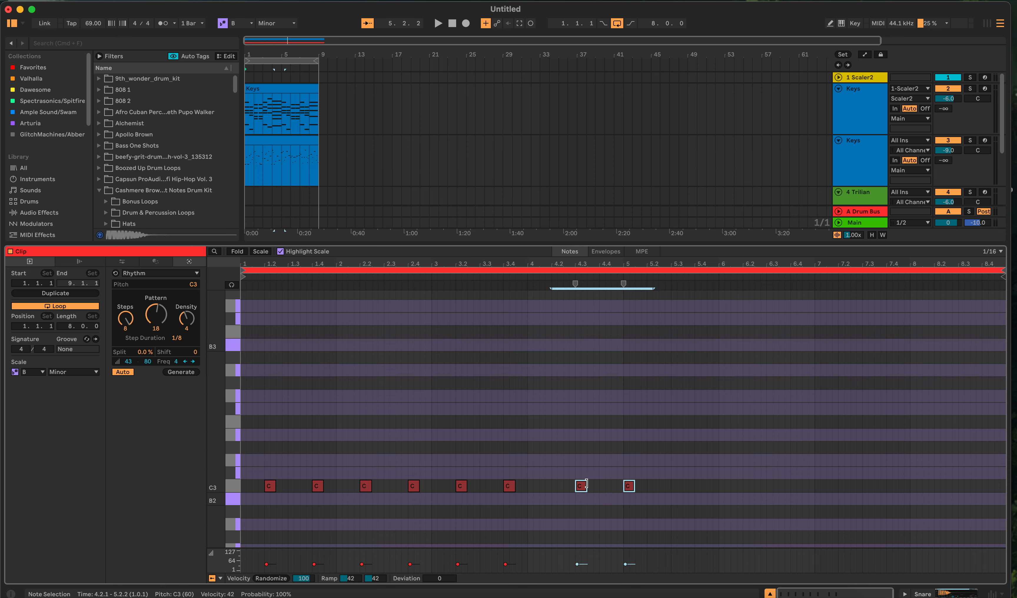
{"action": "left_click_drag", "start_coordinate": [577, 492], "coordinate": [557, 492]}
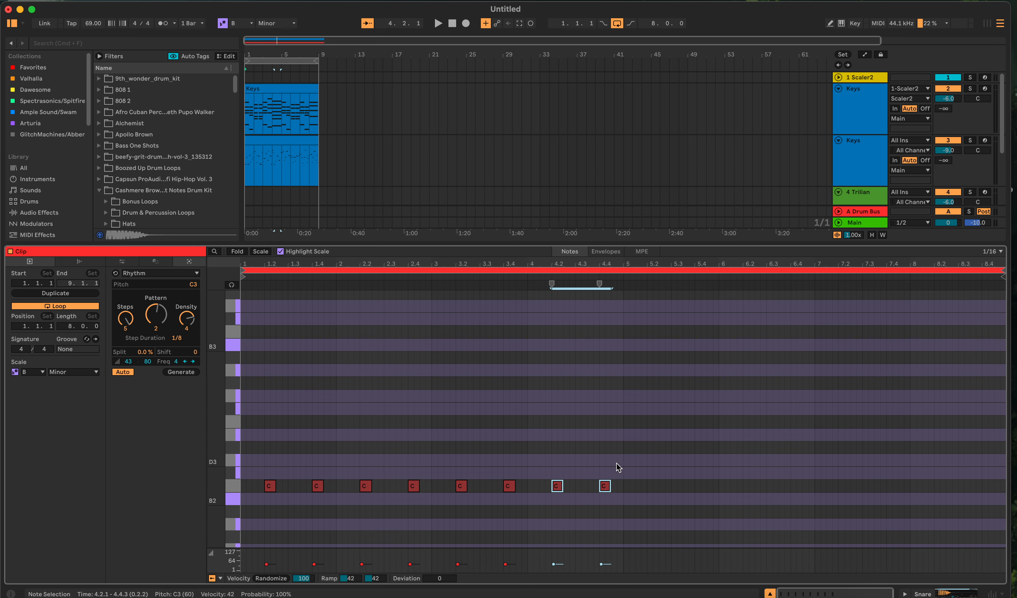
{"action": "left_click_drag", "start_coordinate": [617, 469], "coordinate": [243, 506]}
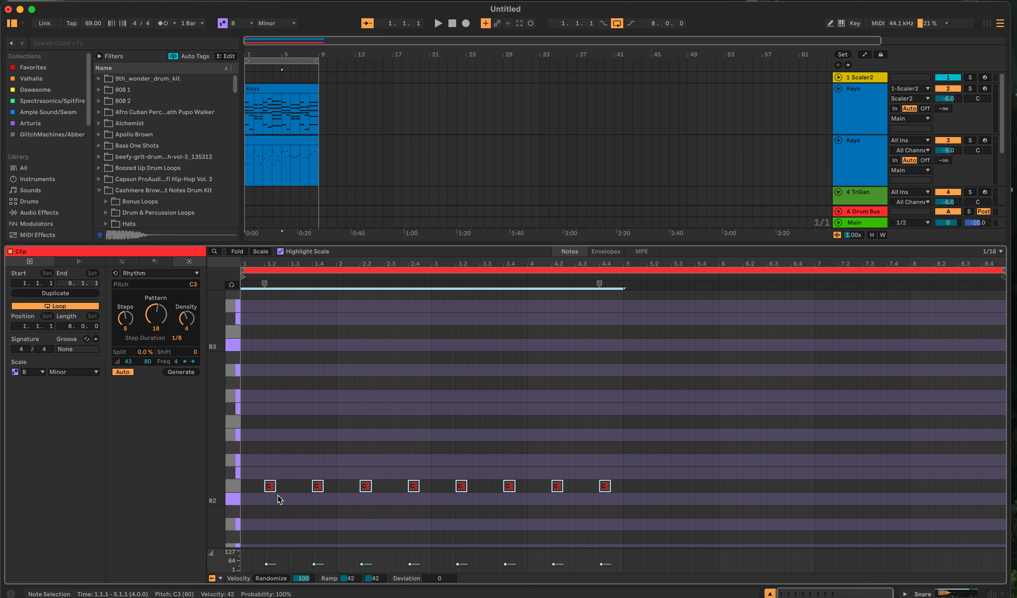
{"action": "key", "text": "super+d"}
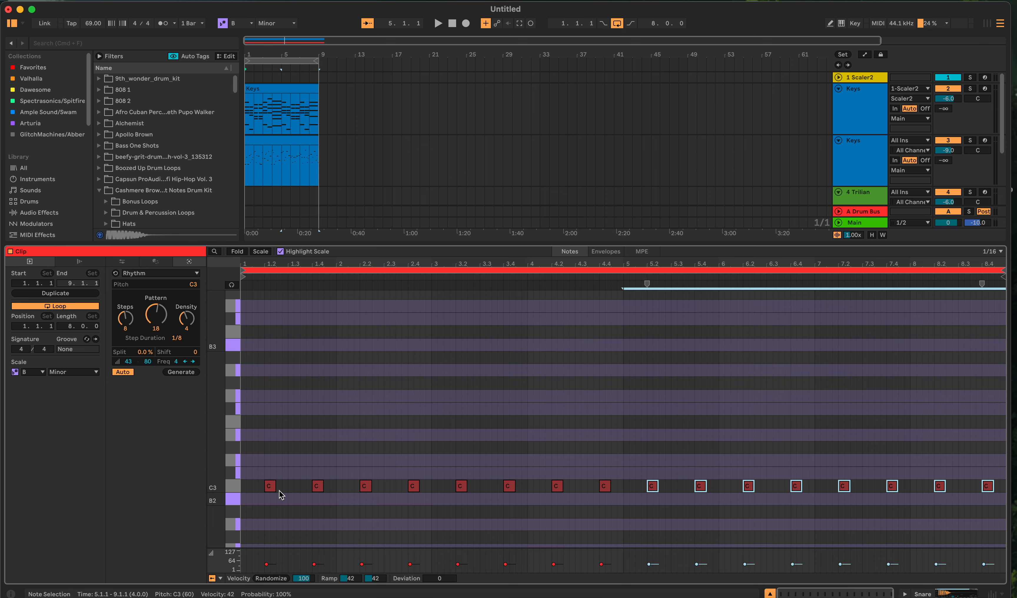
Select all snare notes and randomize their velocities with an amount of 118
{"action": "left_click", "coordinate": [475, 361]}
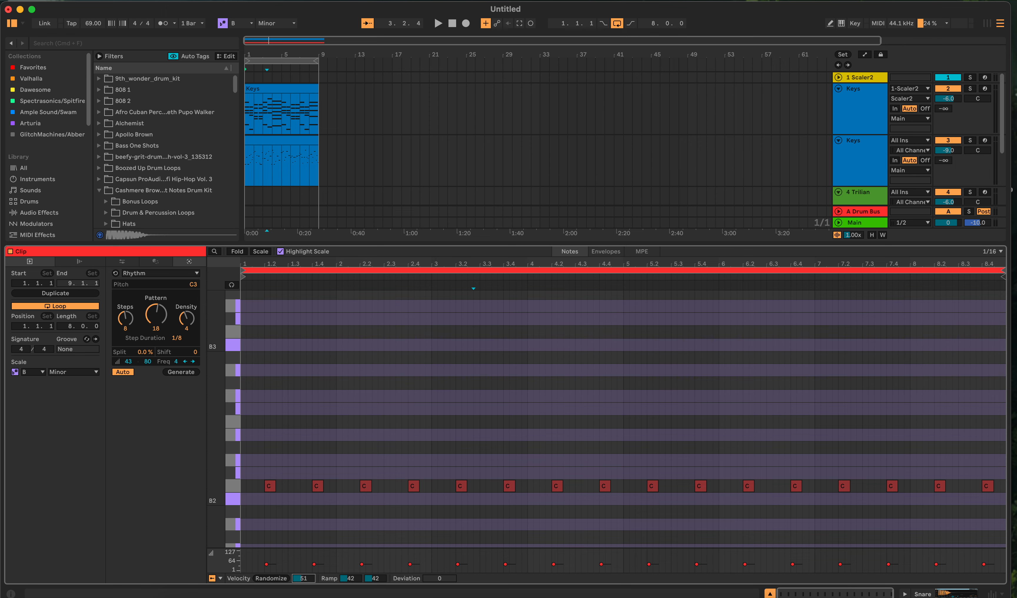
{"action": "key", "text": "super+a"}
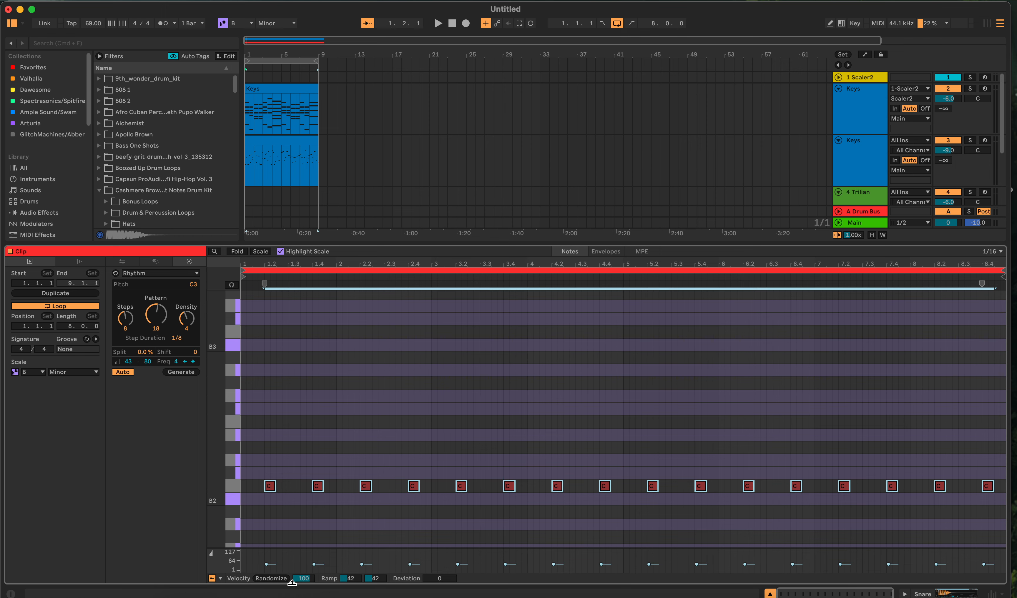
{"action": "left_click_drag", "start_coordinate": [310, 583], "coordinate": [310, 588]}
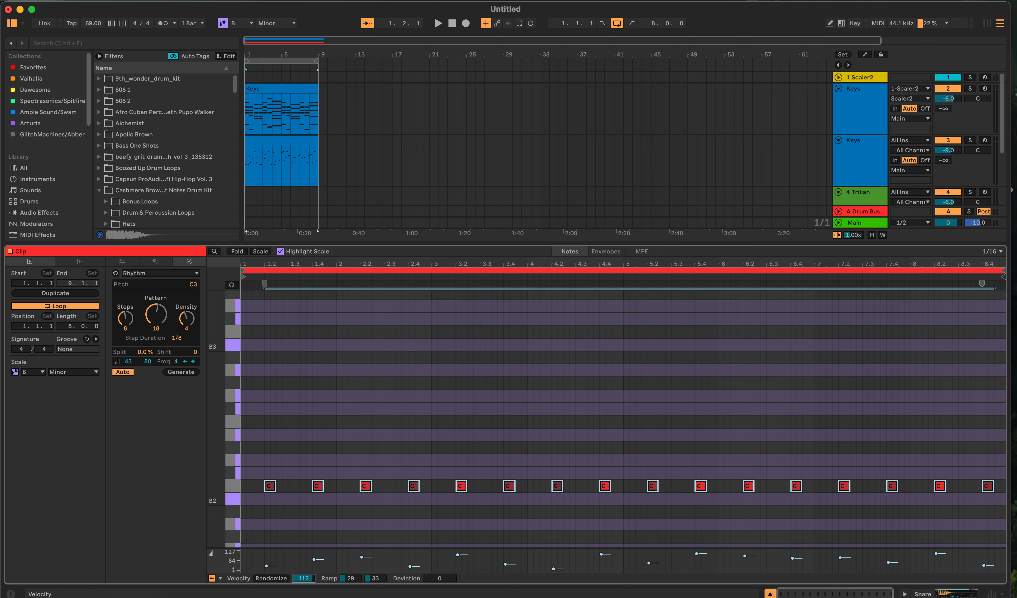
Even out individual snare velocities, setting the note at 3.2 to 83 and the note at 8.2 to 80
{"action": "left_click", "coordinate": [529, 569]}
{"action": "left_click", "coordinate": [553, 567]}
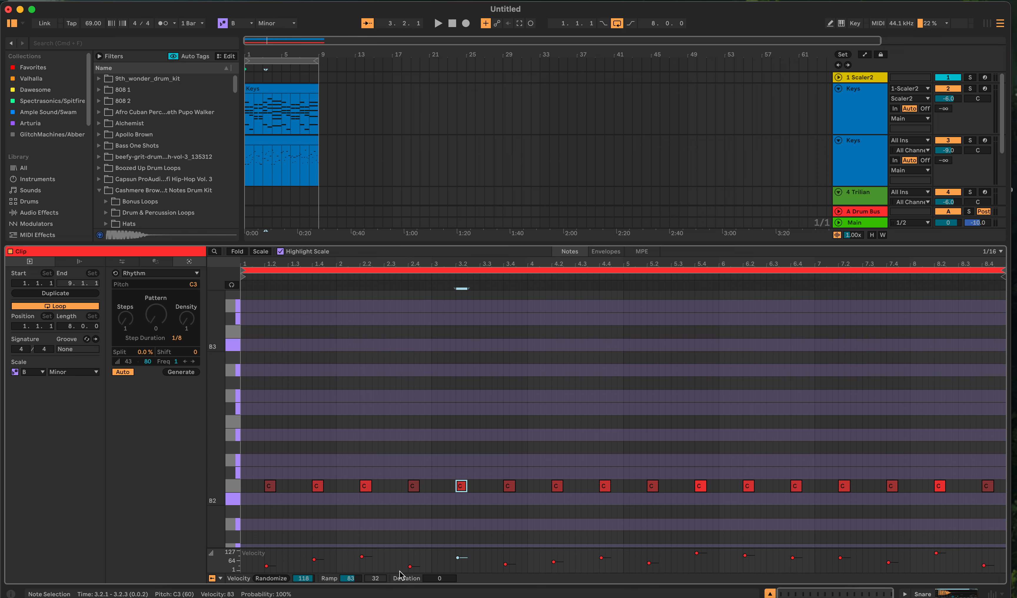
{"action": "left_click", "coordinate": [410, 566]}
{"action": "left_click", "coordinate": [266, 566]}
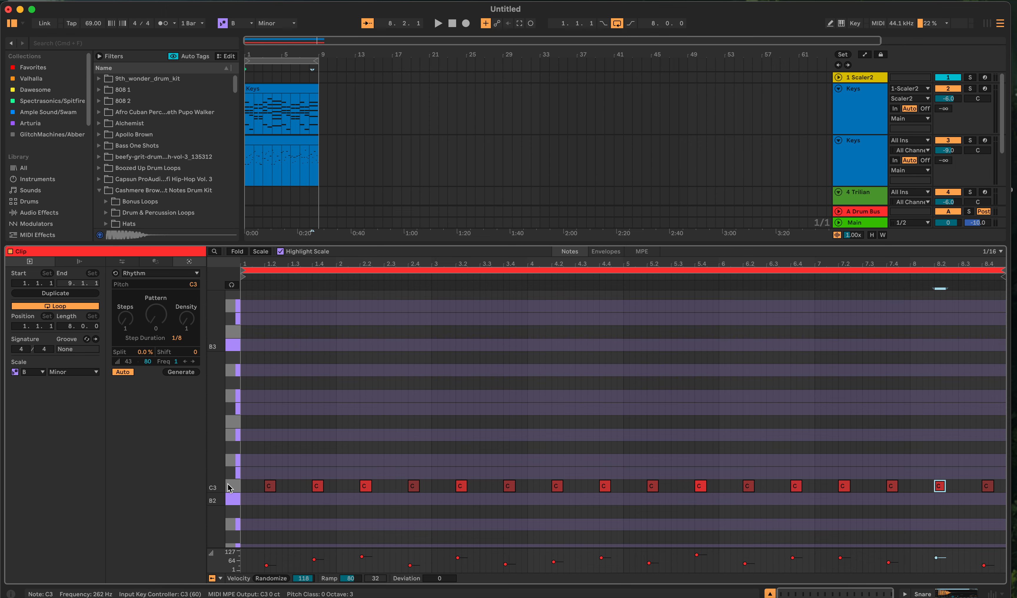
Set the velocity deviation of all snare notes to -20
{"action": "key", "text": "super+a"}
{"action": "left_click_drag", "start_coordinate": [428, 581], "coordinate": [428, 585]}
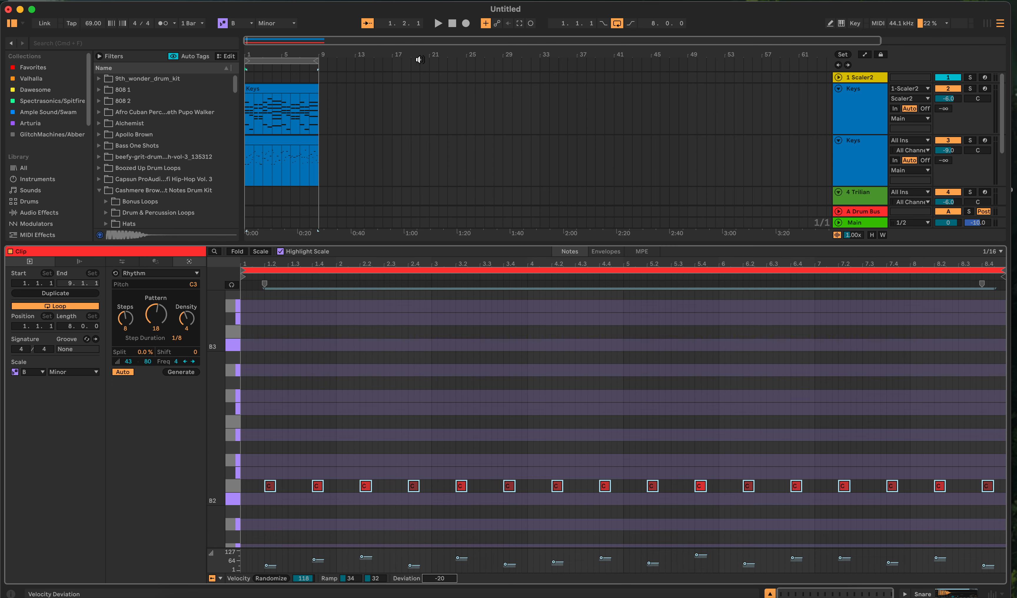
Play the loop and adjust the velocities of the snare notes at 2.2 and 2.4, setting the latter to 43
{"action": "left_click", "coordinate": [438, 23]}
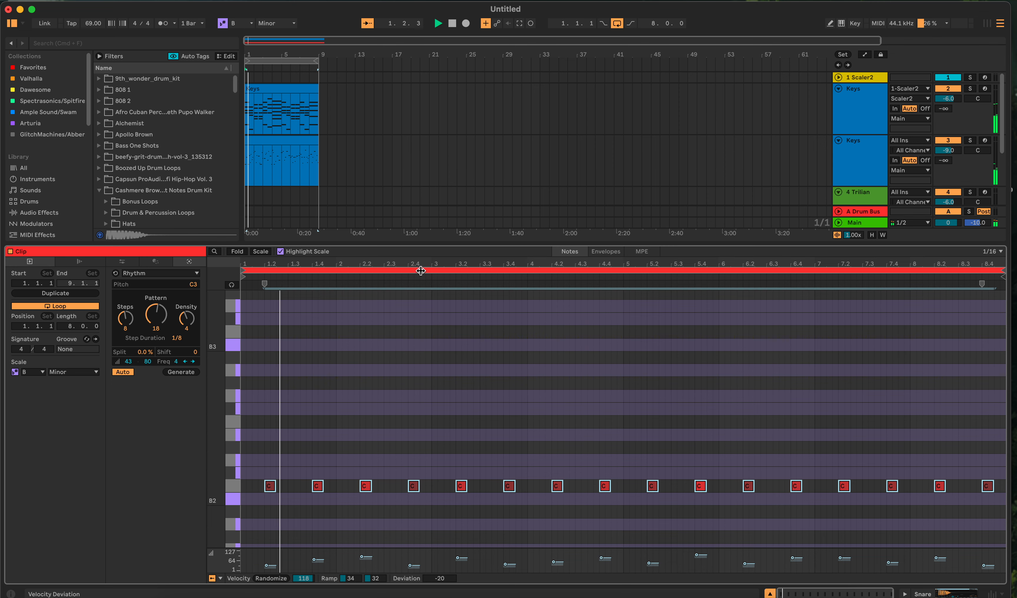
{"action": "left_click", "coordinate": [395, 512]}
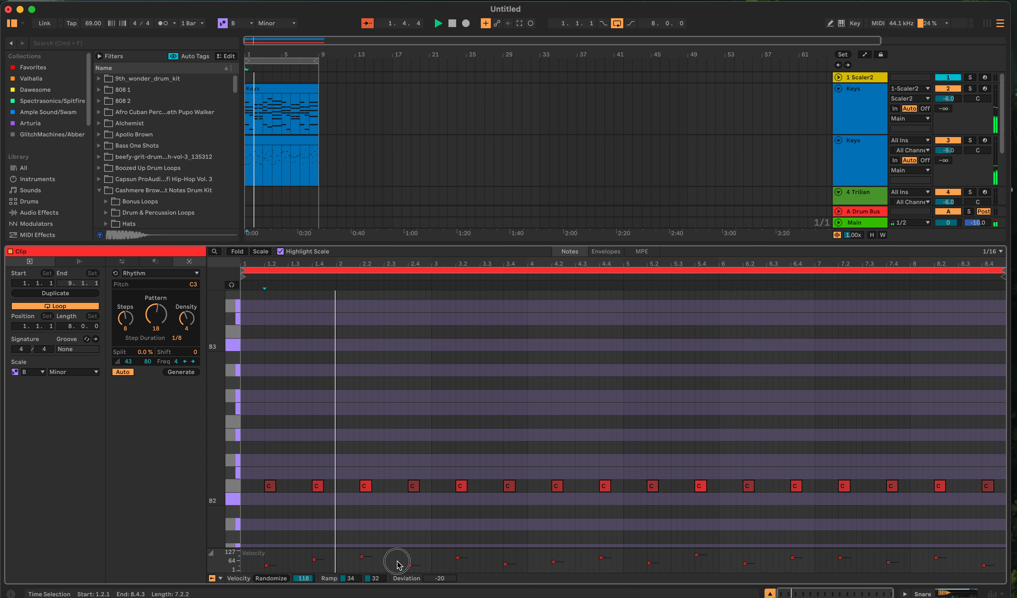
{"action": "left_click_drag", "start_coordinate": [365, 557], "coordinate": [410, 573]}
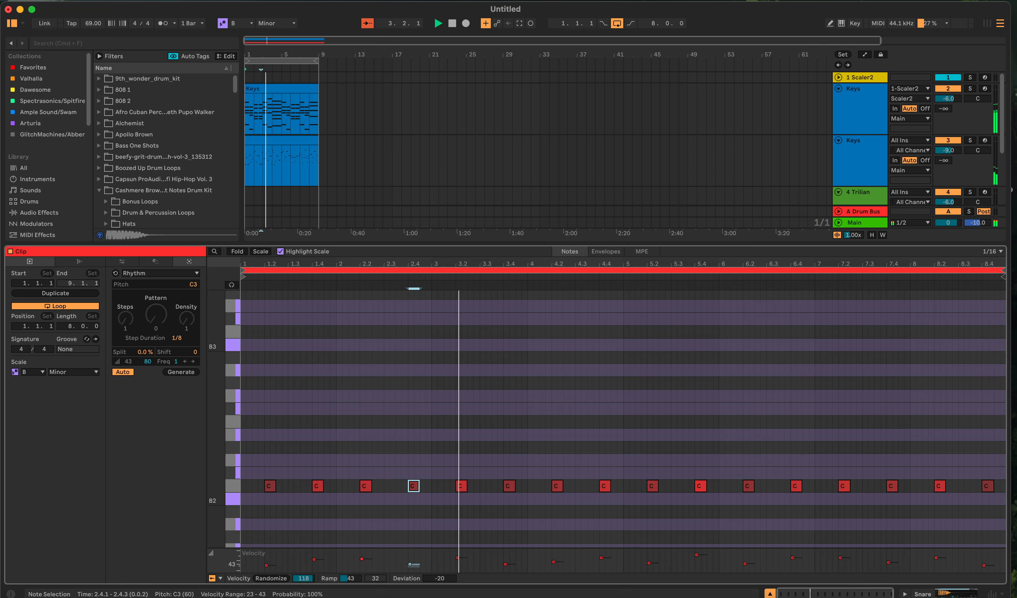
Adjust individual snare velocities, setting the note at 3.4 to 53 and the note at 5.4 to 73
{"action": "left_click", "coordinate": [505, 563]}
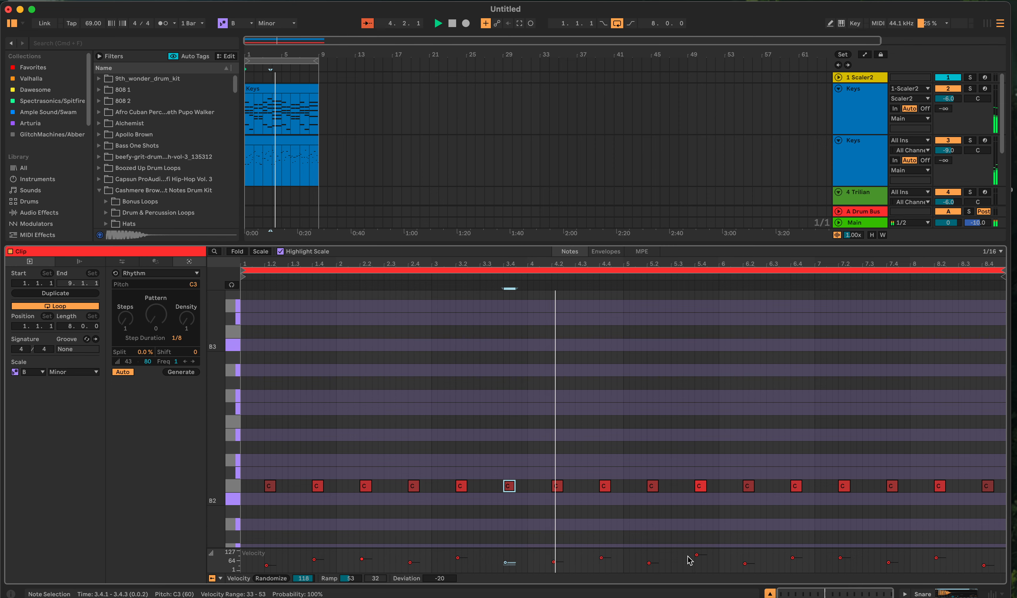
{"action": "left_click", "coordinate": [702, 557]}
{"action": "left_click_drag", "start_coordinate": [696, 553], "coordinate": [697, 559]}
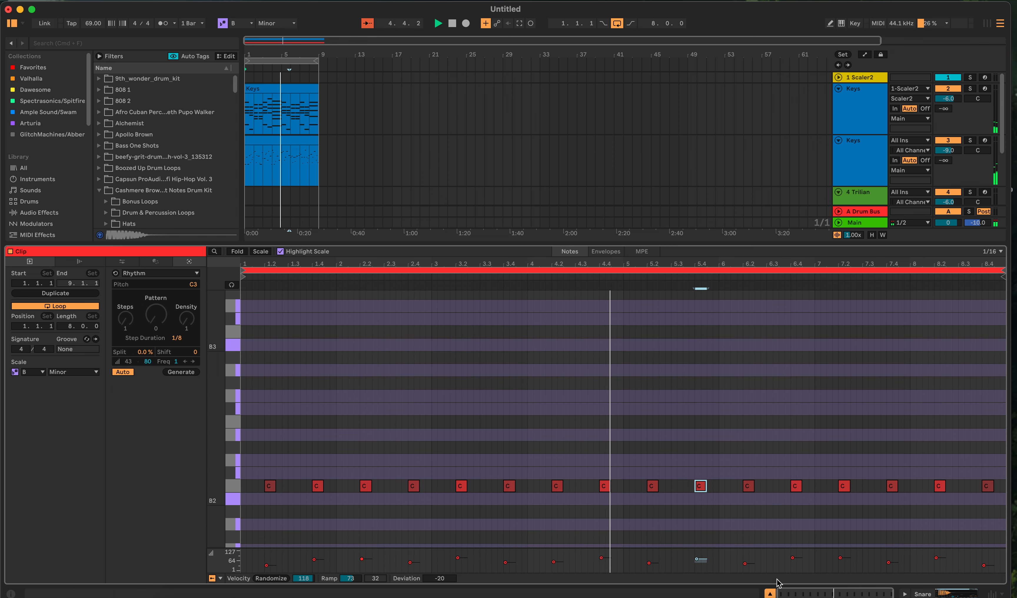
Set the snare velocities at 6.2, 7.4 and 8.4 to 50, 75 and 52, and lower the notes at 7.2 and 8.2
{"action": "left_click", "coordinate": [745, 564]}
{"action": "left_click", "coordinate": [839, 561]}
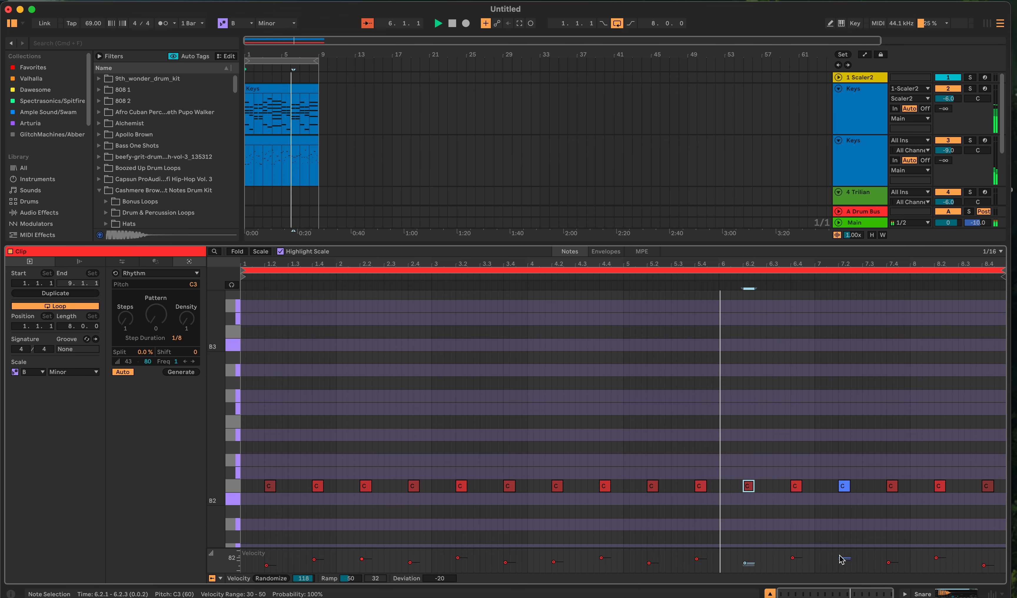
{"action": "left_click", "coordinate": [891, 561]}
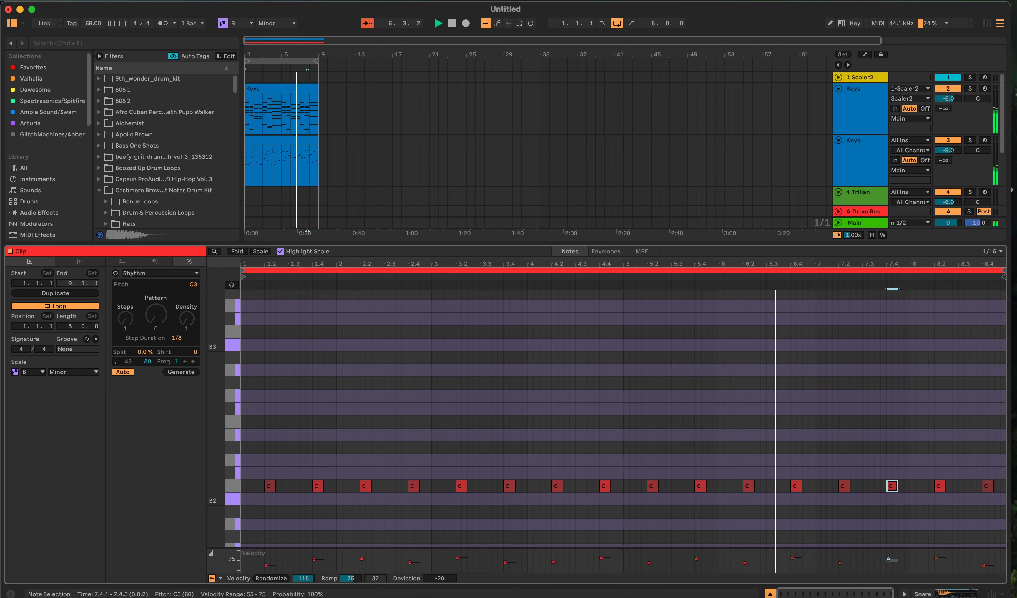
{"action": "left_click_drag", "start_coordinate": [936, 558], "coordinate": [983, 563]}
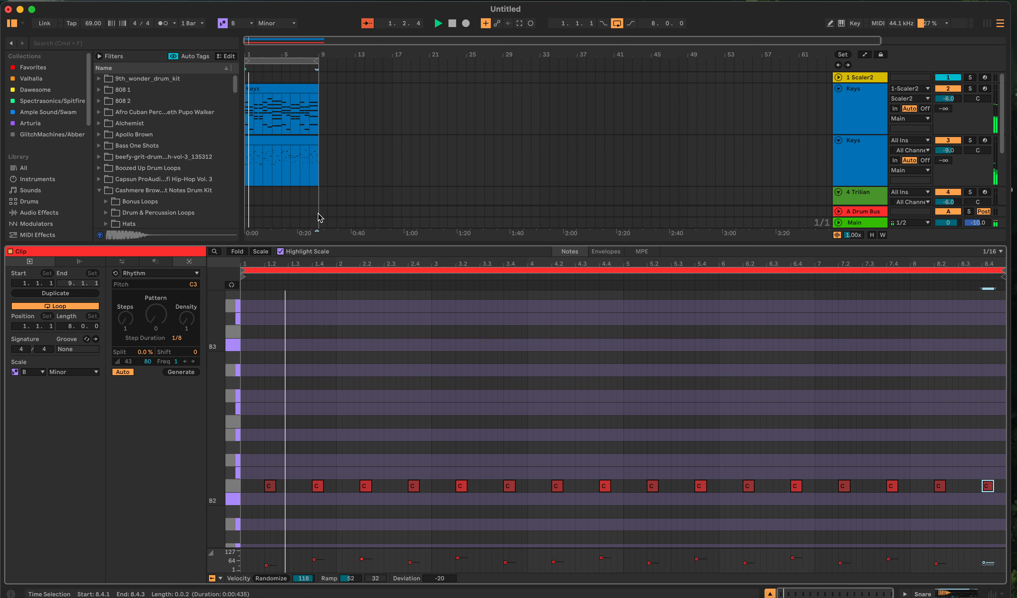
Record a kick pattern on the Kick track across the 8-bar loop with the metronome on and play it back
{"action": "scroll", "coordinate": [676, 159], "scroll_direction": "down", "scroll_amount": 5}
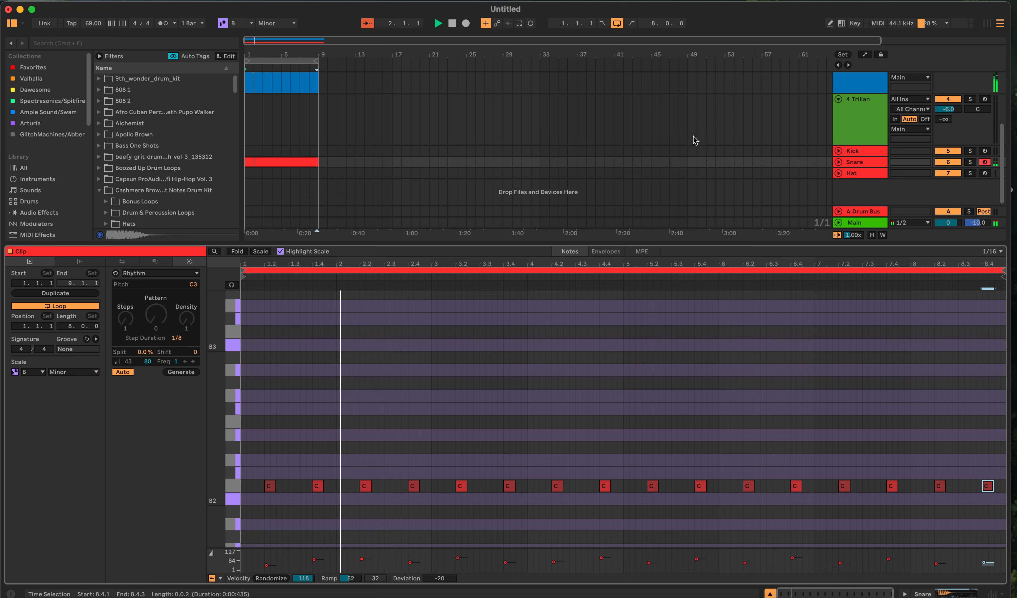
{"action": "left_click", "coordinate": [851, 153]}
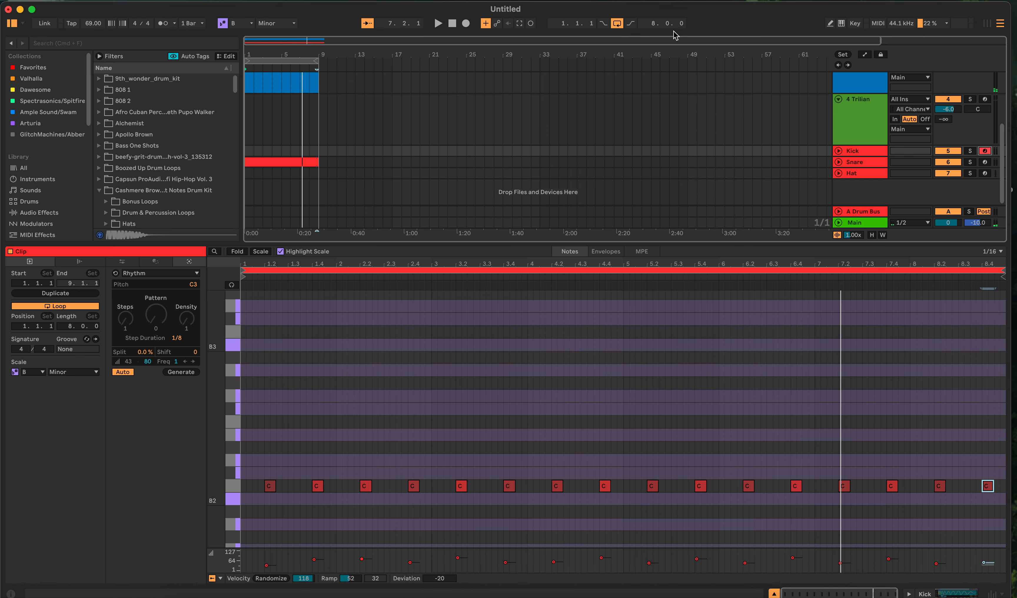
{"action": "left_click", "coordinate": [452, 24]}
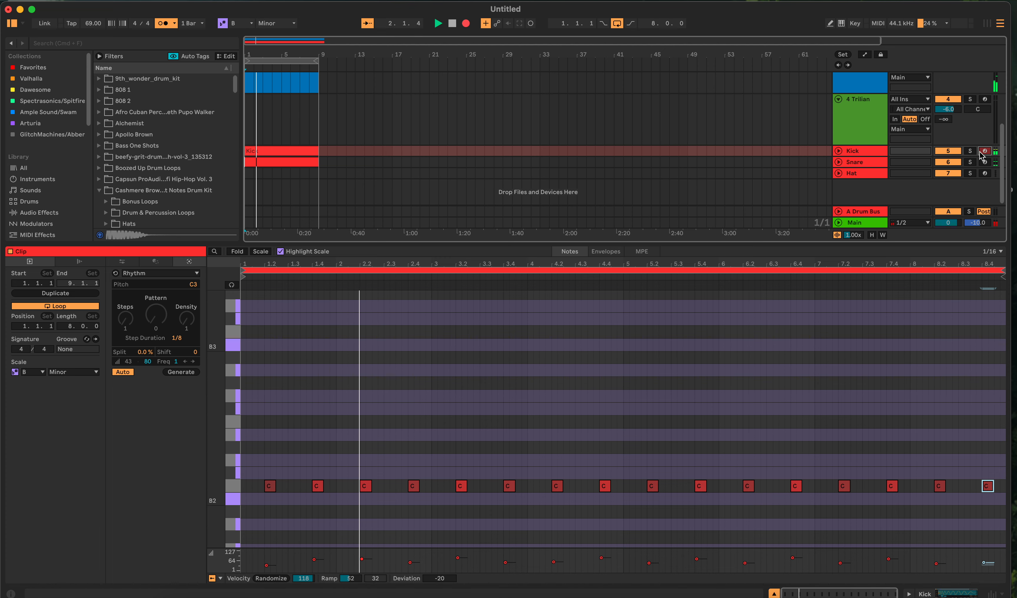
{"action": "left_click", "coordinate": [452, 24]}
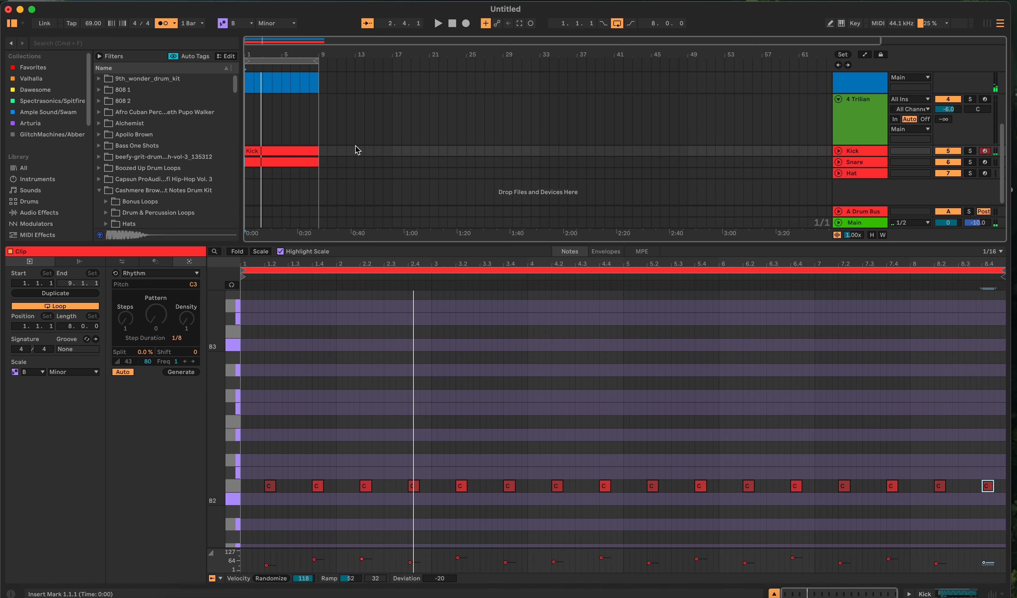
{"action": "key", "text": "space"}
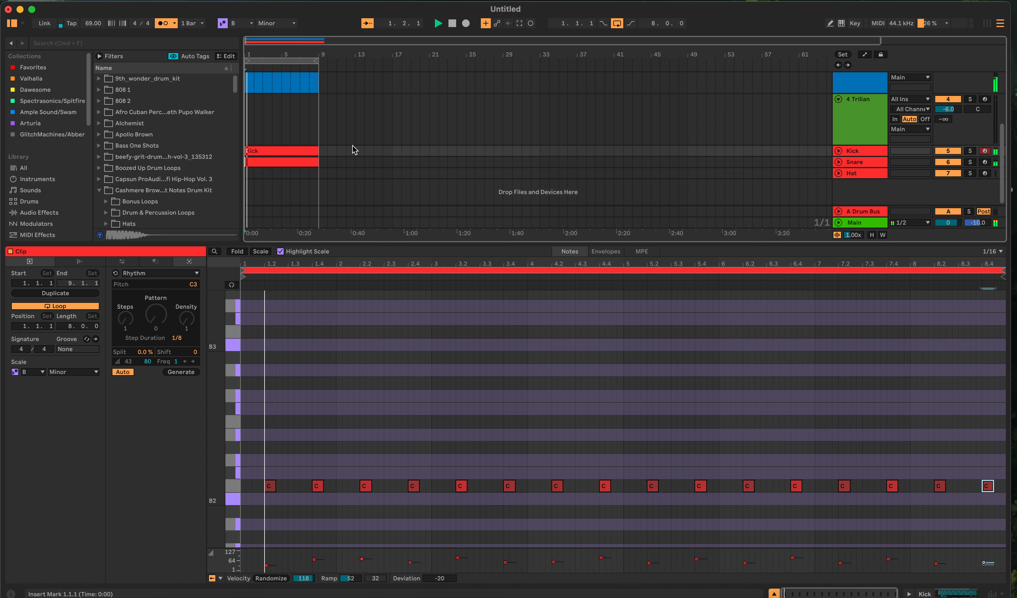
Arm the Hat track and open the drum kit's HiHats sample folder, collapsing the Snares folder
{"action": "left_click", "coordinate": [984, 173]}
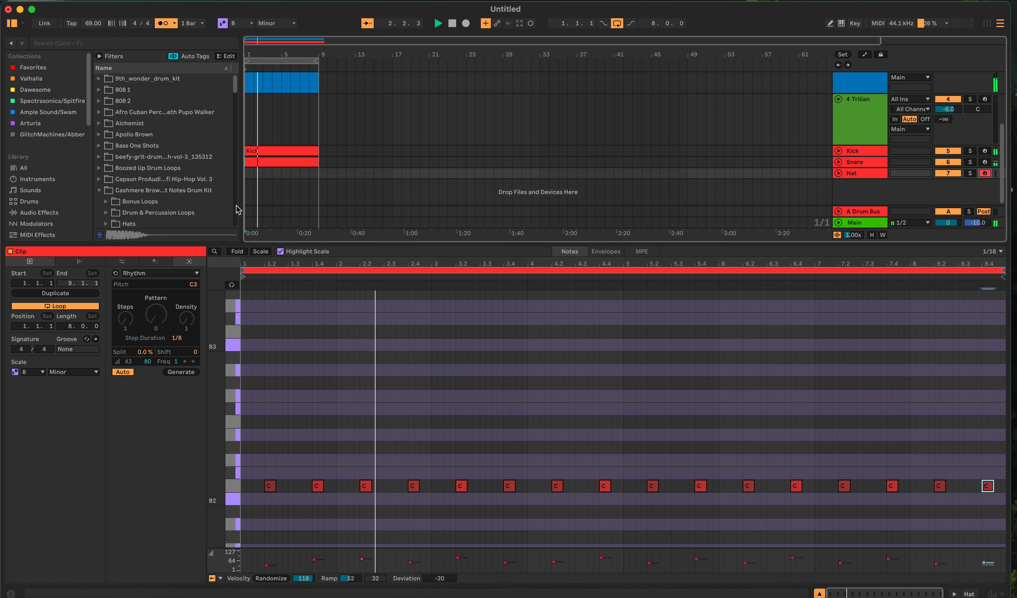
{"action": "key", "text": "shift+Tab"}
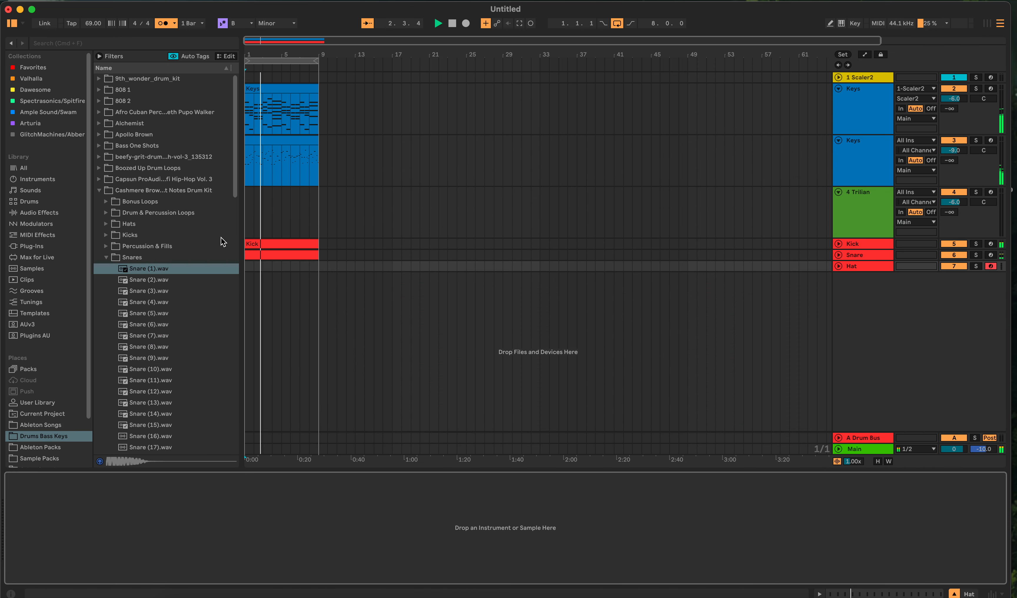
{"action": "left_click", "coordinate": [105, 257]}
{"action": "left_click", "coordinate": [105, 224]}
{"action": "left_click", "coordinate": [116, 247]}
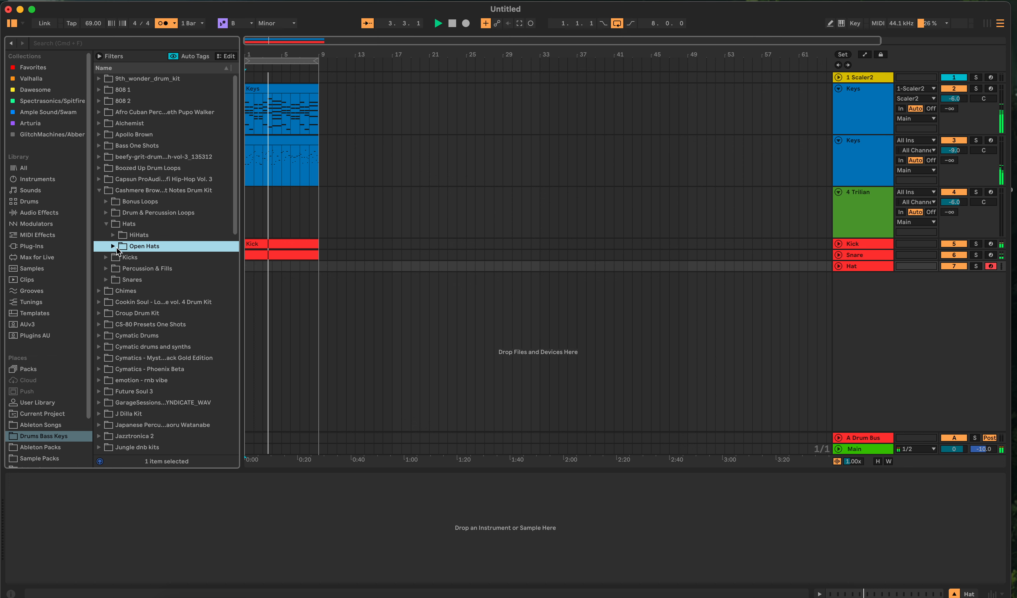
{"action": "left_click", "coordinate": [114, 235]}
Audition several hi-hat samples from the HiHats folder against the playing loop, ending on Hi Hat (1).wav
{"action": "left_click", "coordinate": [155, 247]}
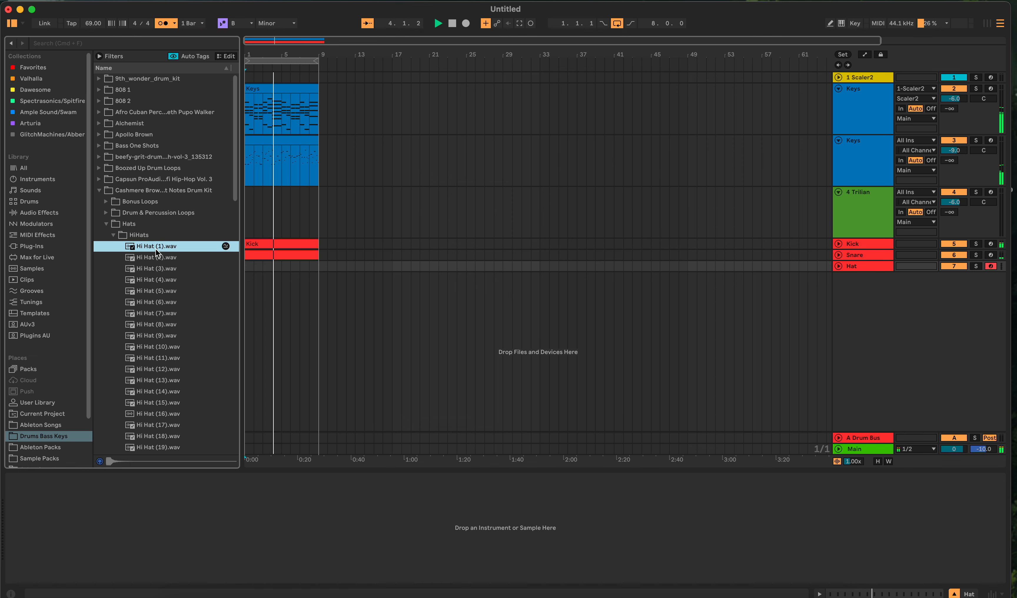
{"action": "left_click", "coordinate": [152, 270]}
{"action": "left_click", "coordinate": [152, 281]}
{"action": "left_click", "coordinate": [154, 314]}
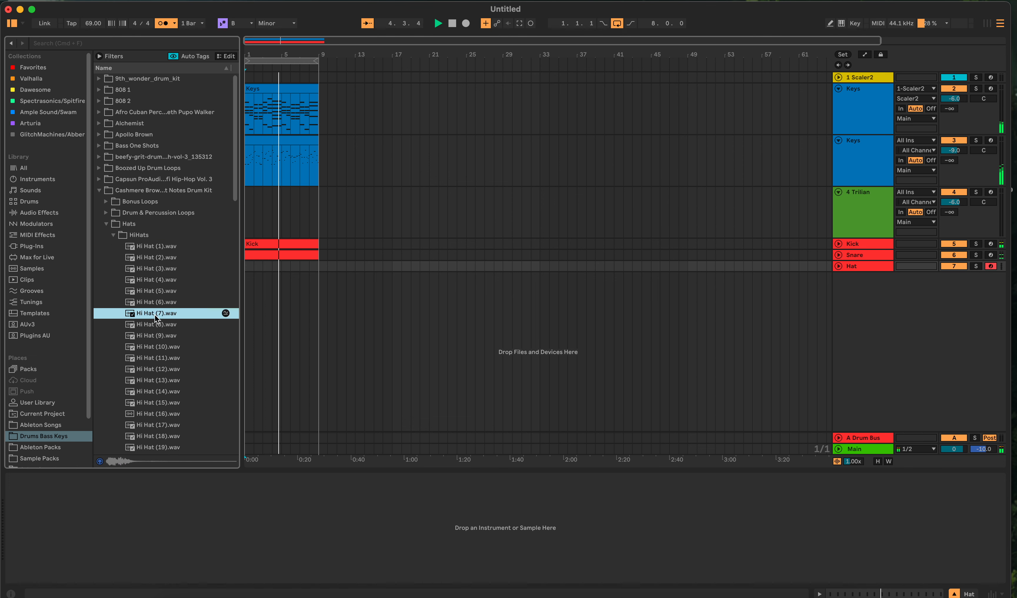
{"action": "left_click", "coordinate": [156, 335]}
{"action": "left_click", "coordinate": [158, 347]}
{"action": "left_click", "coordinate": [156, 258]}
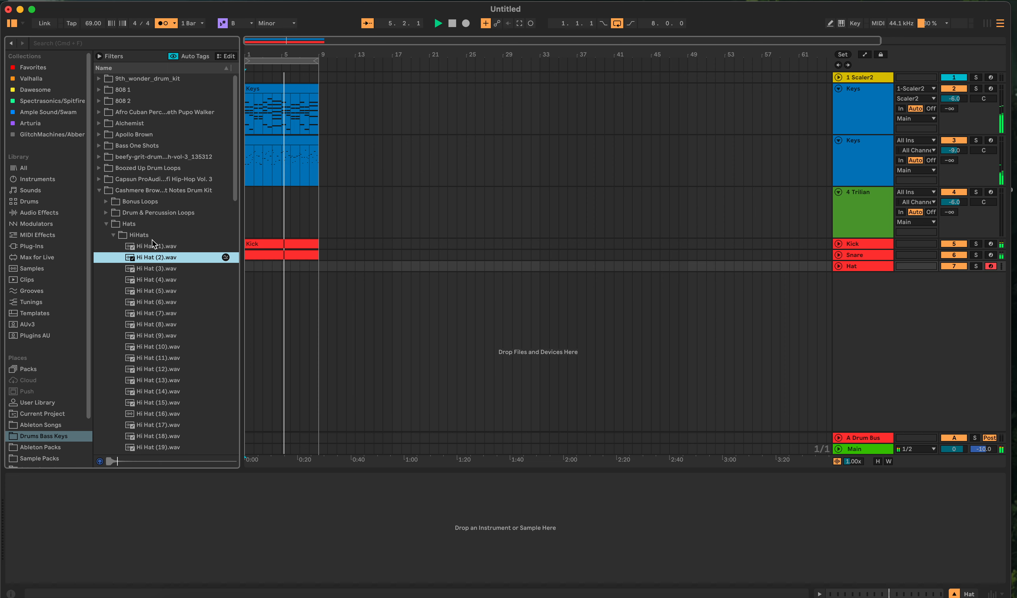
{"action": "left_click", "coordinate": [152, 246]}
Load Hi Hat (1).wav onto the Hat track as a 1-Shot sampler with its gain lowered to -20 dB
{"action": "left_click", "coordinate": [278, 267]}
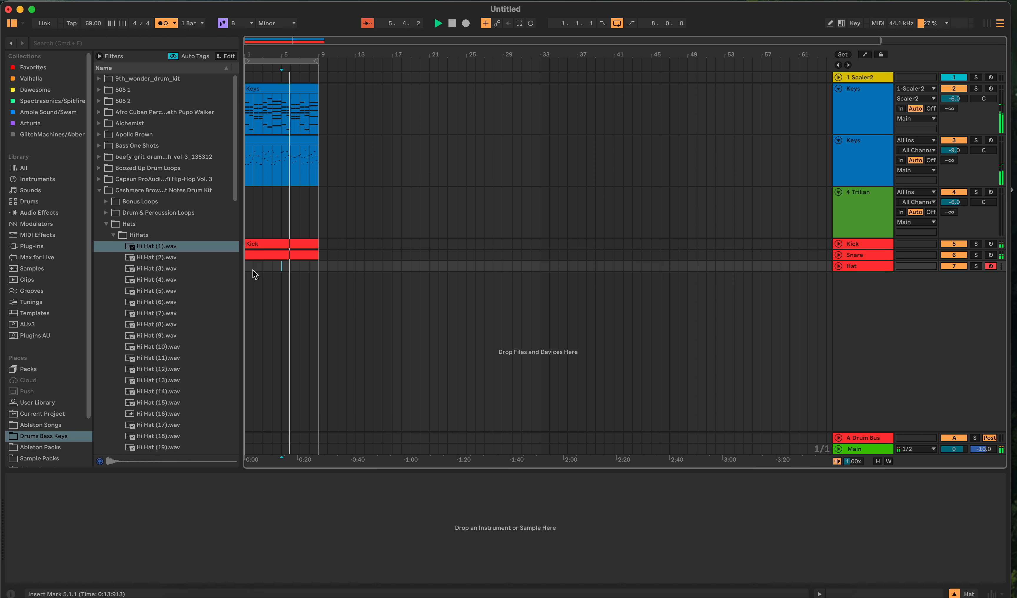
{"action": "mouse_move", "coordinate": [149, 247]}
{"action": "left_mouse_down"}
{"action": "mouse_move", "coordinate": [145, 280]}
{"action": "mouse_move", "coordinate": [210, 519]}
{"action": "left_mouse_up"}
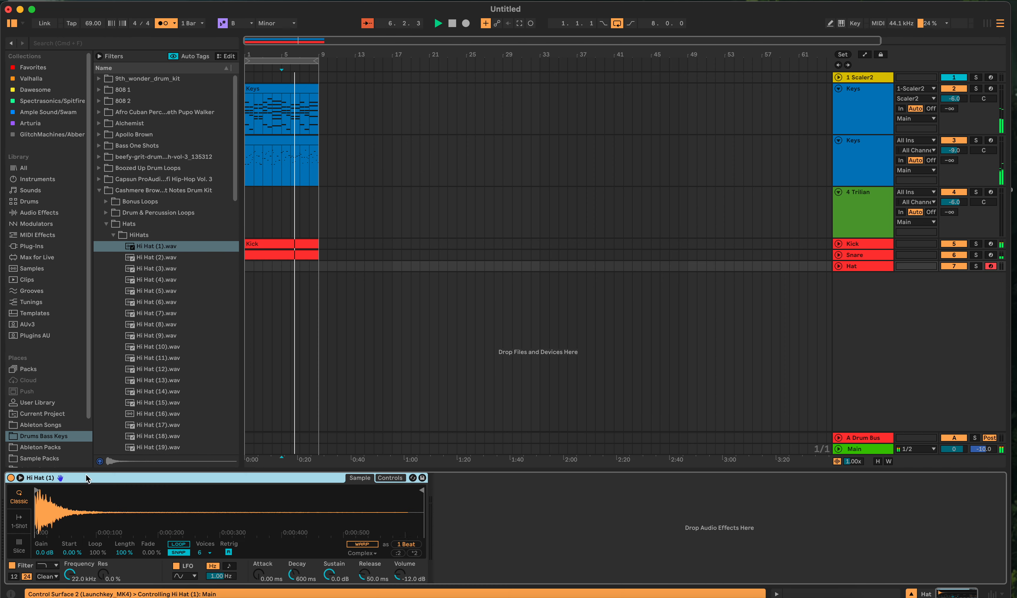
{"action": "left_click_drag", "start_coordinate": [46, 553], "coordinate": [45, 571]}
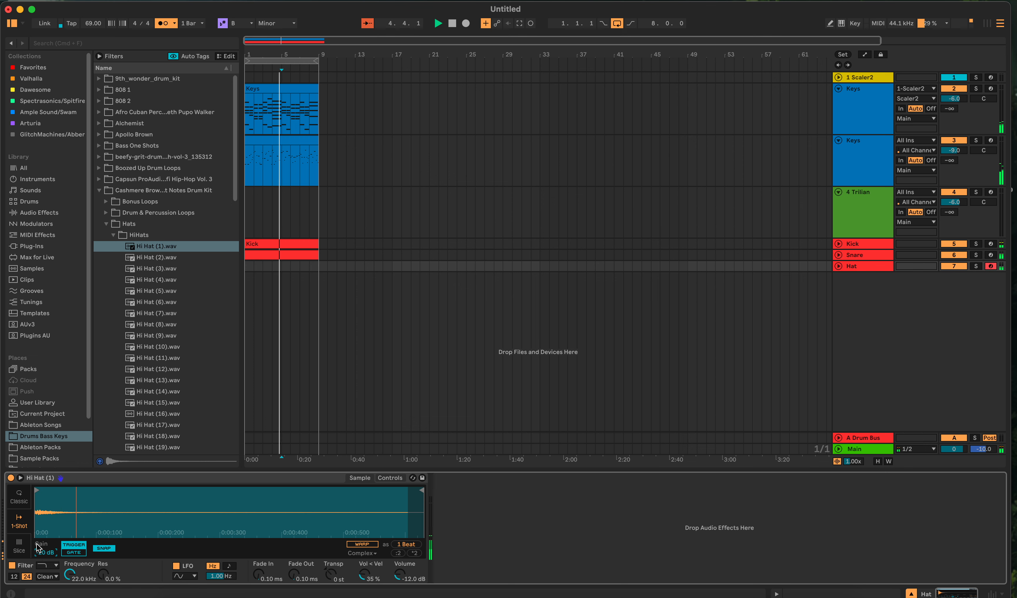
{"action": "key", "text": "space"}
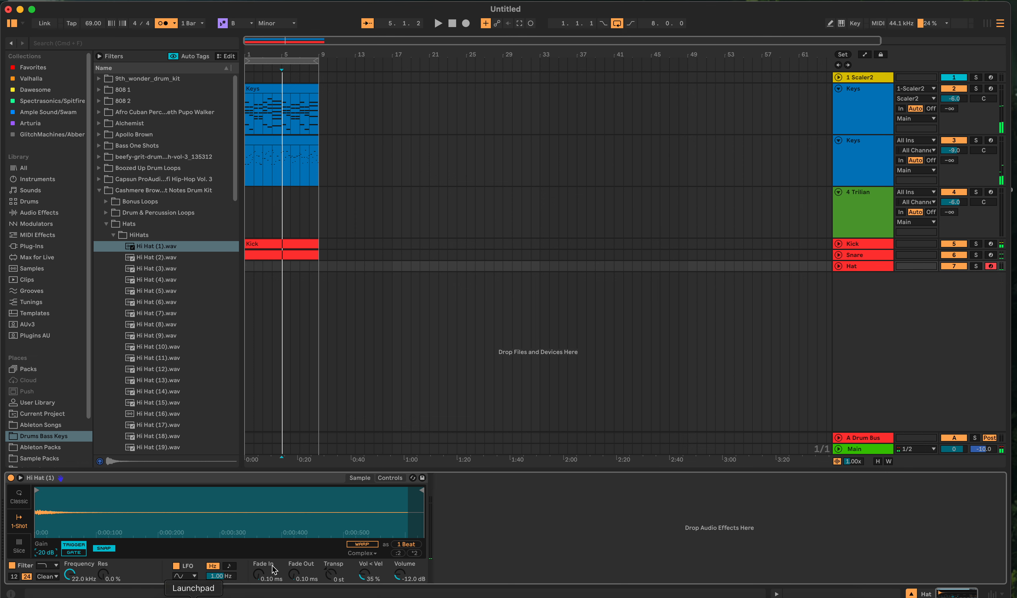
Create an 8-bar MIDI clip on the Hat track, generate a Rhythm pattern with accent velocity 52, and transpose its notes to C3
{"action": "left_click_drag", "start_coordinate": [322, 271], "coordinate": [188, 266]}
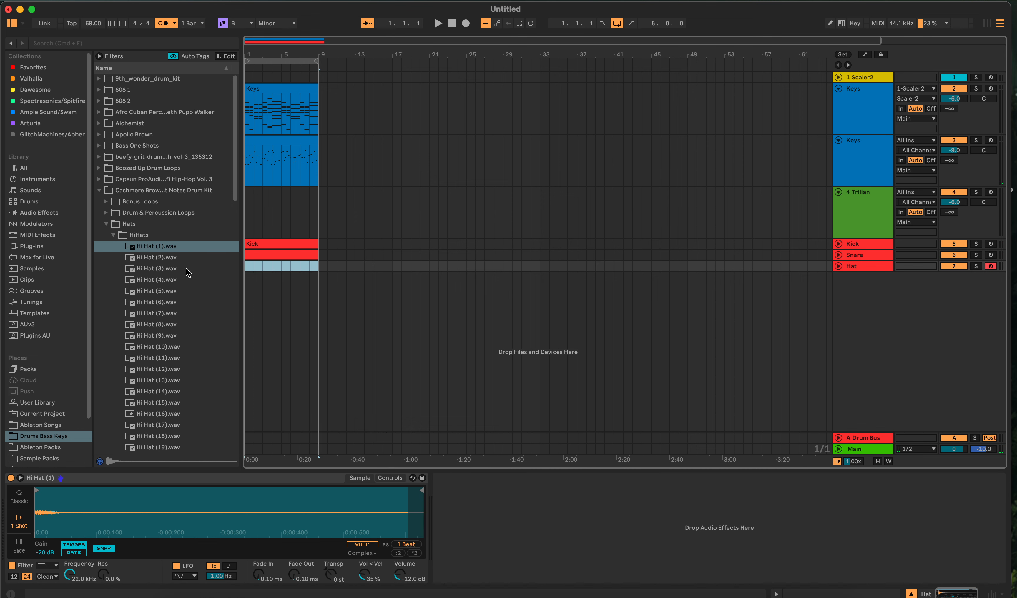
{"action": "key", "text": "super+shift+m"}
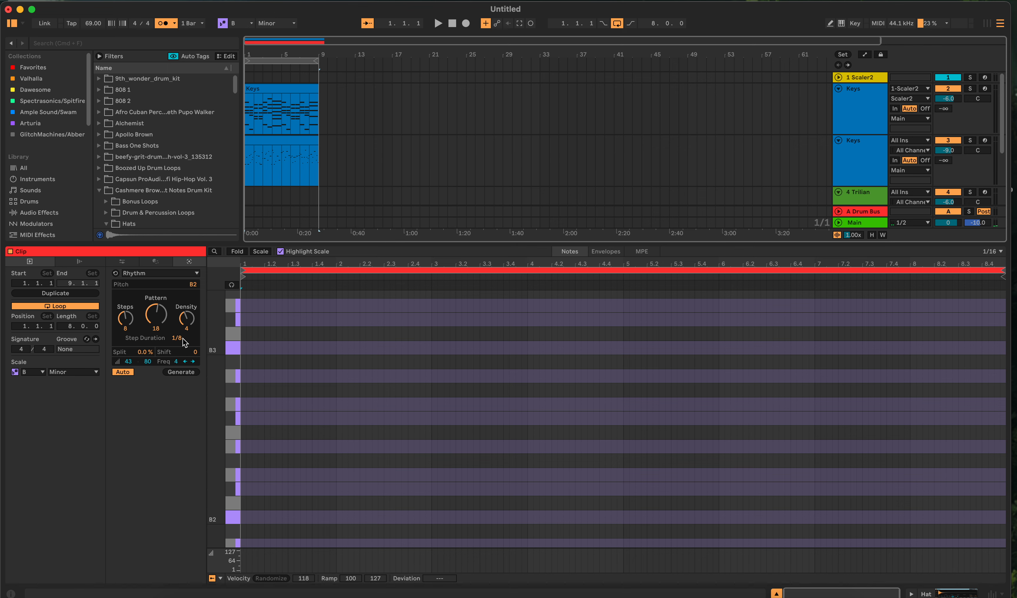
{"action": "left_click_drag", "start_coordinate": [147, 364], "coordinate": [148, 373]}
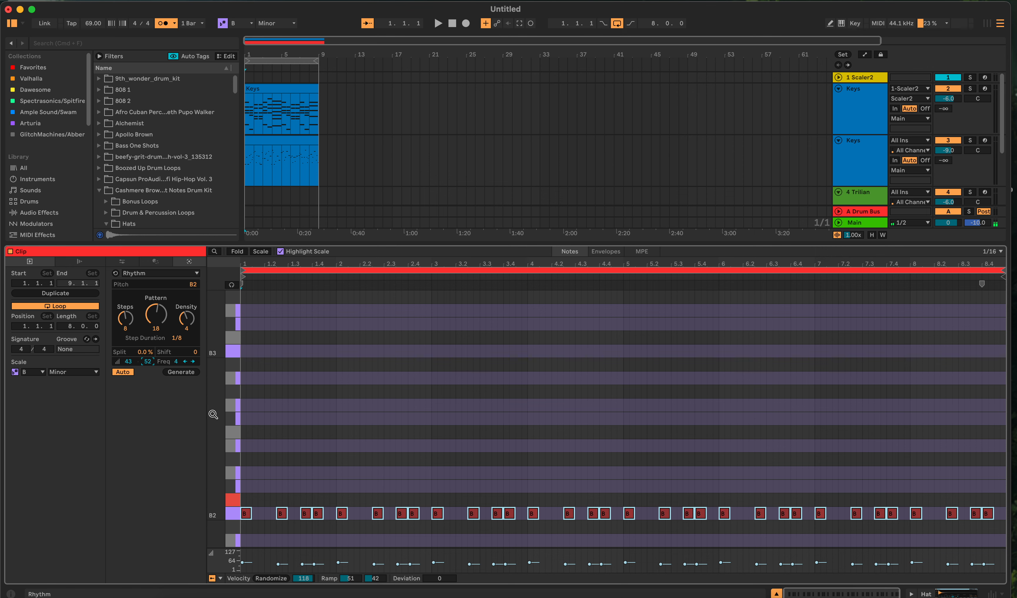
{"action": "left_click", "coordinate": [231, 517]}
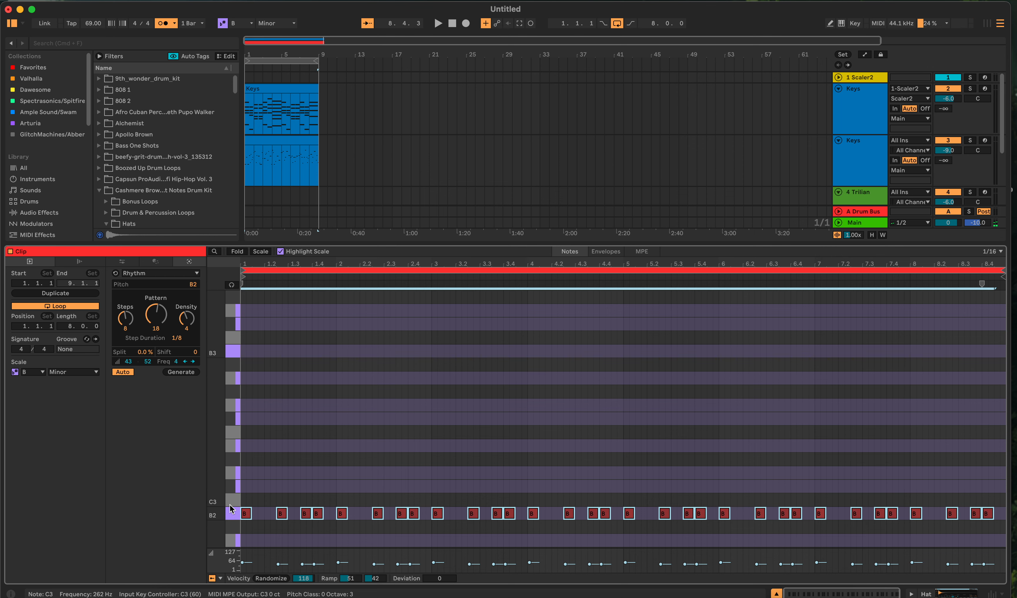
{"action": "key", "text": "Up"}
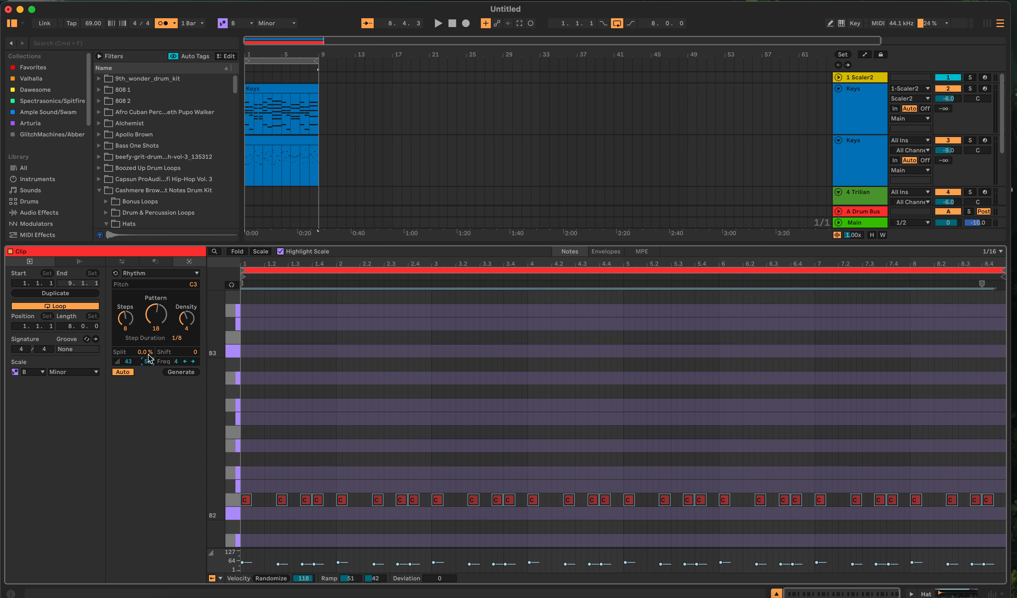
Set the hi-hat Rhythm generator to split 17 %, accent frequency 5, density 6 and pattern 19, and play the loop
{"action": "left_click_drag", "start_coordinate": [145, 352], "coordinate": [146, 343]}
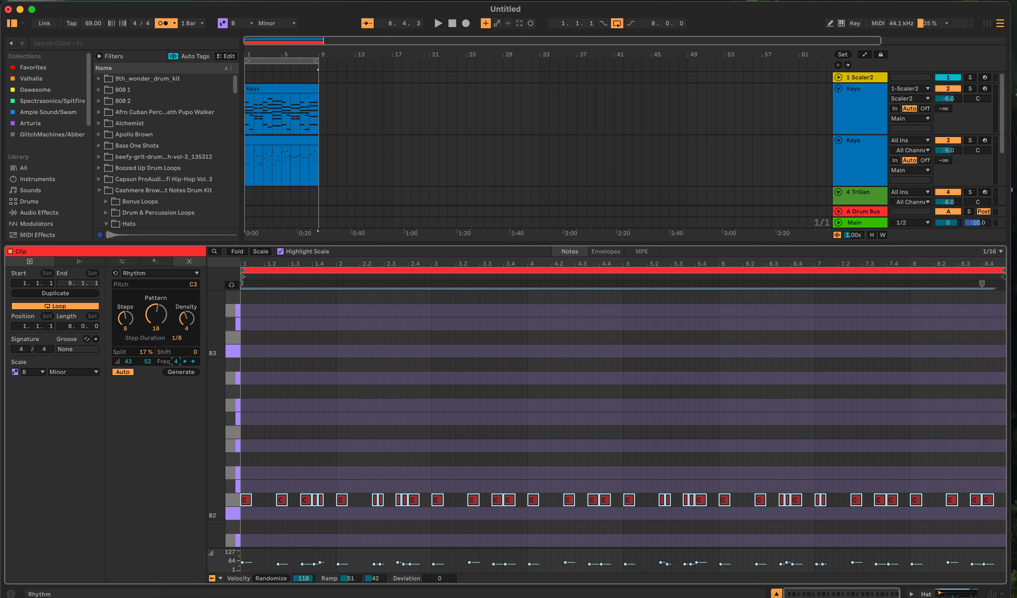
{"action": "left_click_drag", "start_coordinate": [176, 361], "coordinate": [132, 324]}
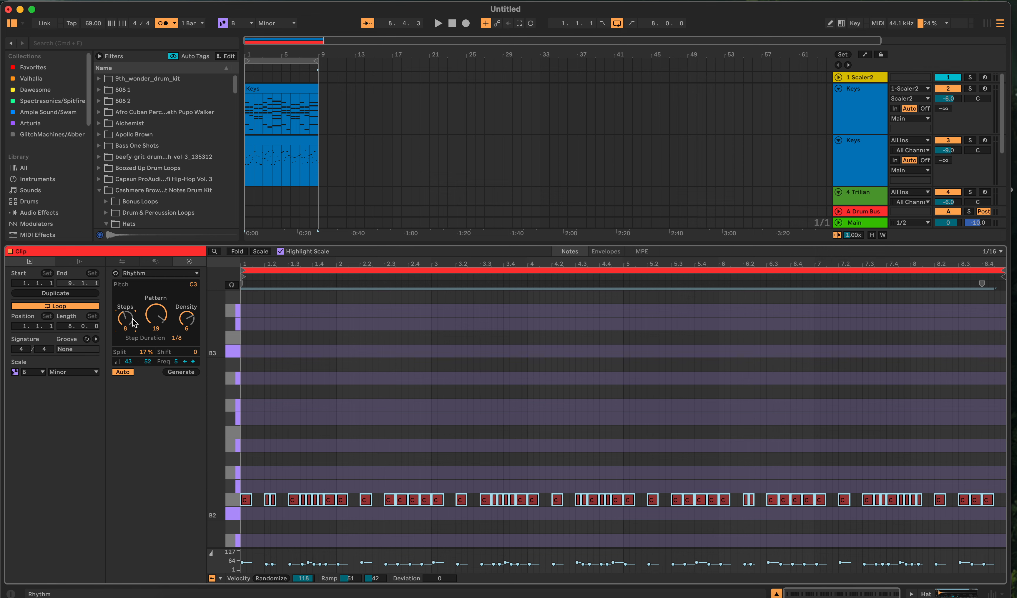
{"action": "key", "text": "space"}
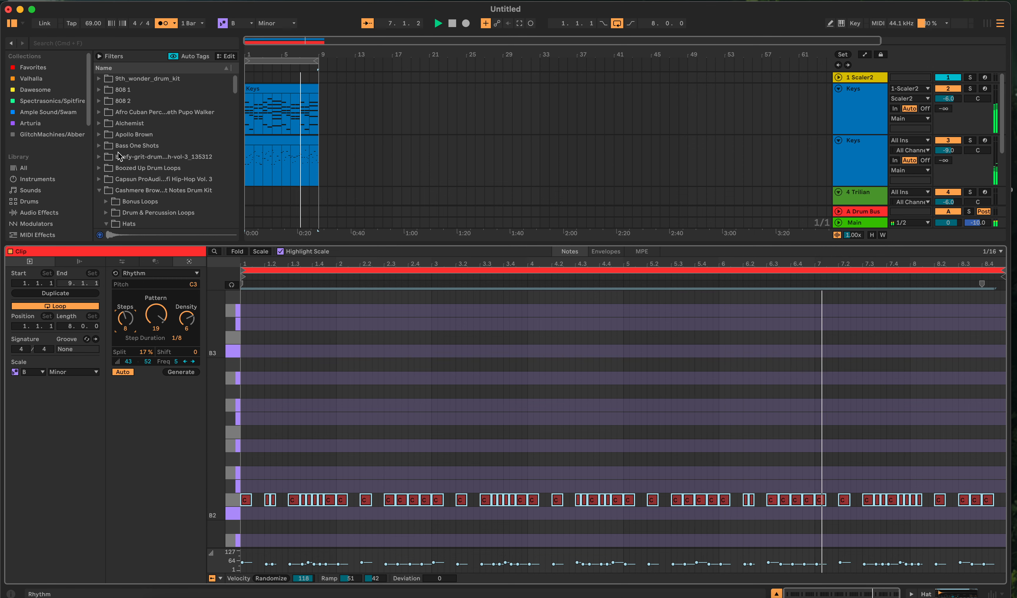
Set the hi-hat Rhythm generator to 7 steps, density 7, velocity 23 and accent velocity 43, with a note velocity deviation of -16
{"action": "mouse_move", "coordinate": [187, 319]}
{"action": "left_mouse_down"}
{"action": "mouse_move", "coordinate": [187, 309]}
{"action": "mouse_move", "coordinate": [187, 325]}
{"action": "left_mouse_up"}
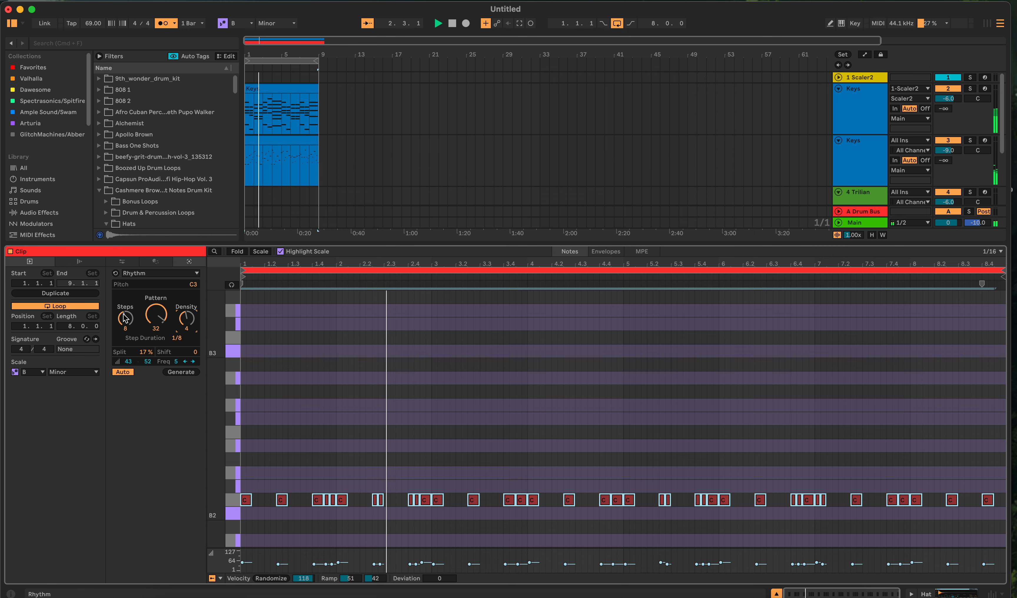
{"action": "mouse_move", "coordinate": [125, 319]}
{"action": "left_mouse_down"}
{"action": "mouse_move", "coordinate": [126, 306]}
{"action": "mouse_move", "coordinate": [125, 318]}
{"action": "left_mouse_up"}
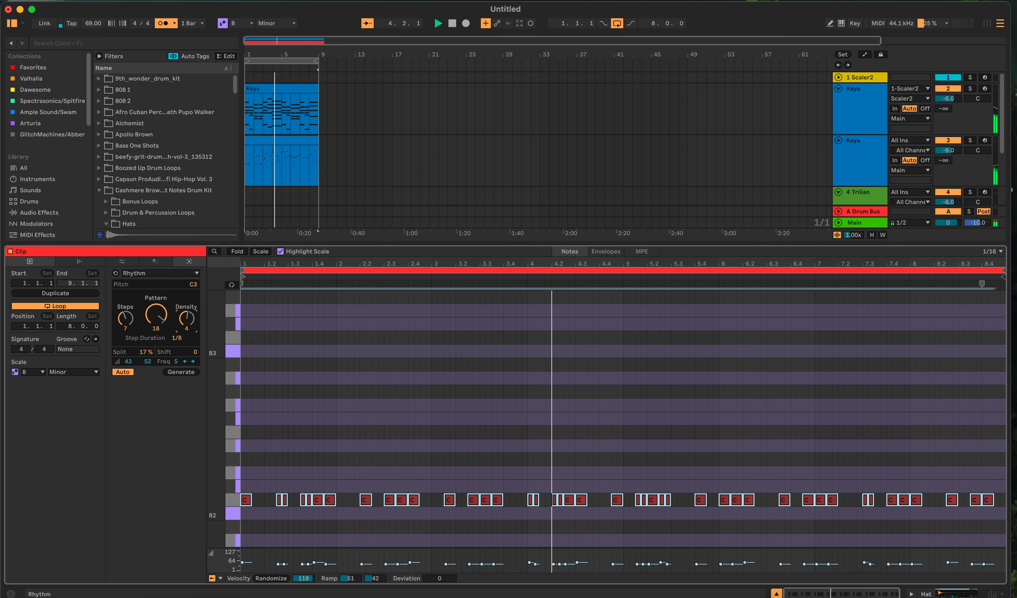
{"action": "left_click_drag", "start_coordinate": [186, 318], "coordinate": [187, 309]}
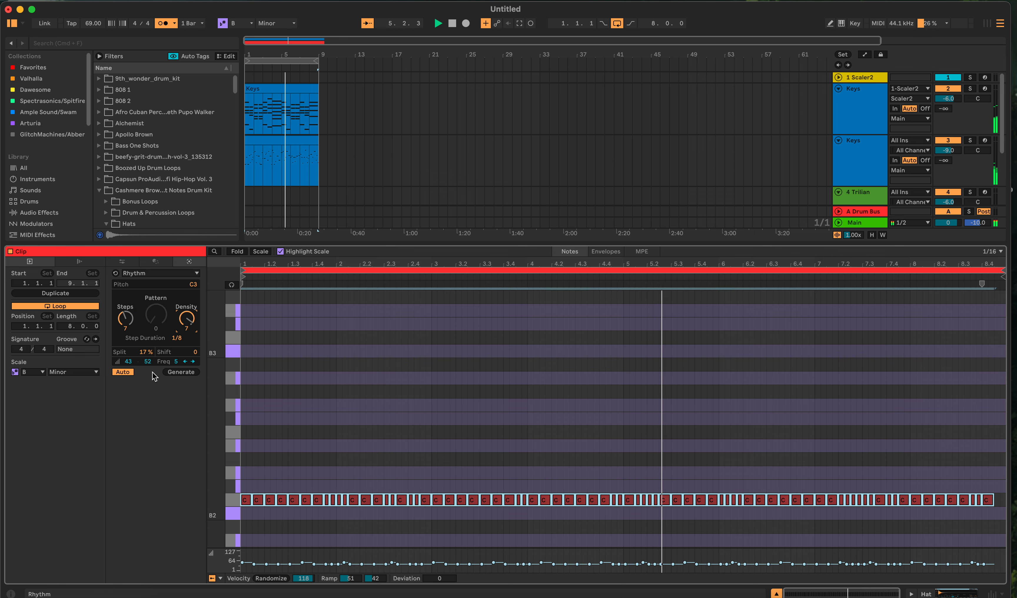
{"action": "left_click_drag", "start_coordinate": [149, 363], "coordinate": [128, 370]}
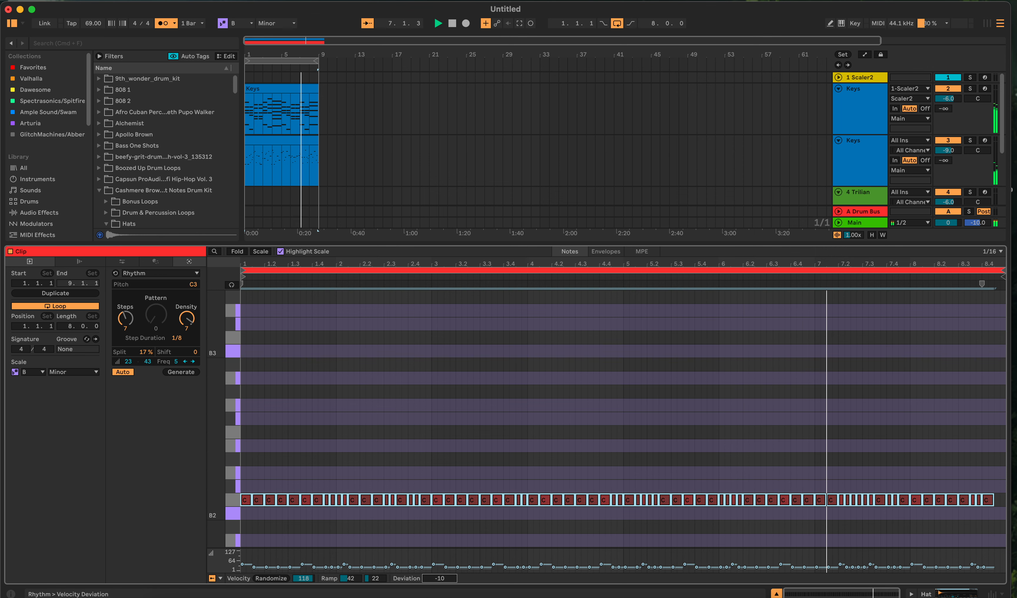
{"action": "left_click_drag", "start_coordinate": [439, 579], "coordinate": [439, 585]}
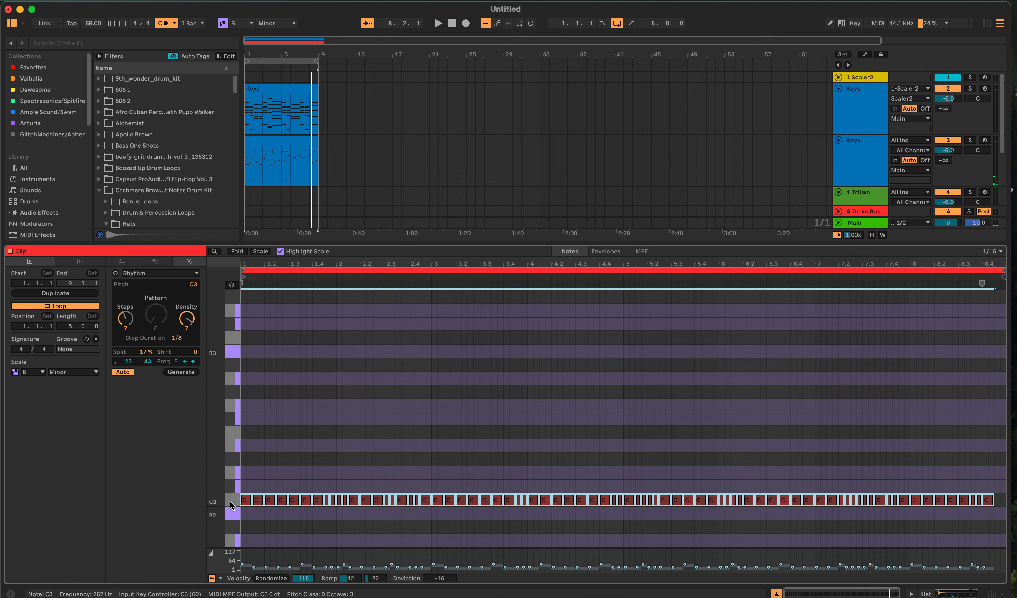
Delete all the generated C3 notes from the Hat clip
{"action": "key", "text": "Delete"}
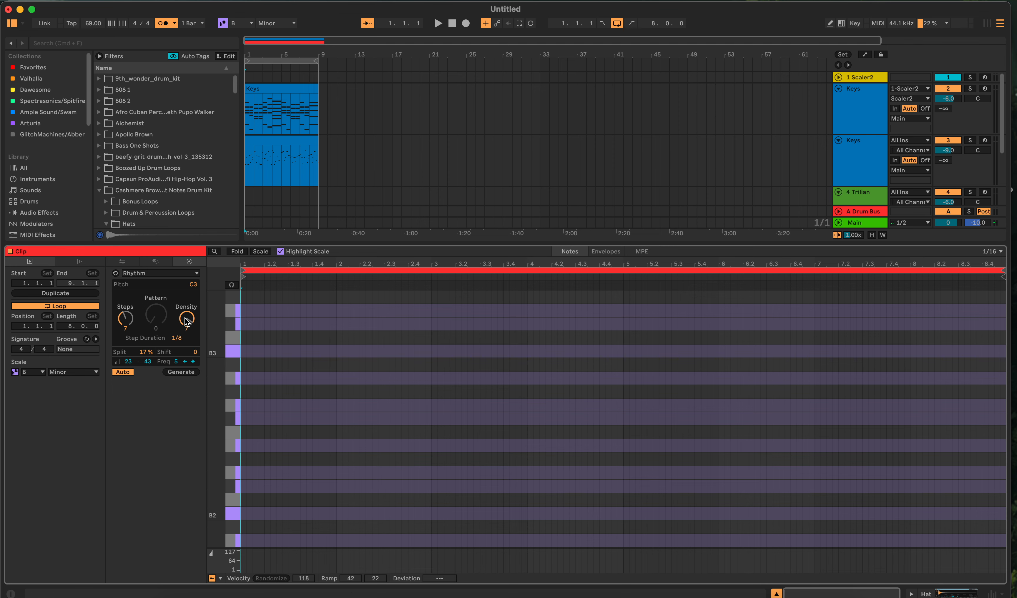
{"action": "left_click", "coordinate": [231, 476]}
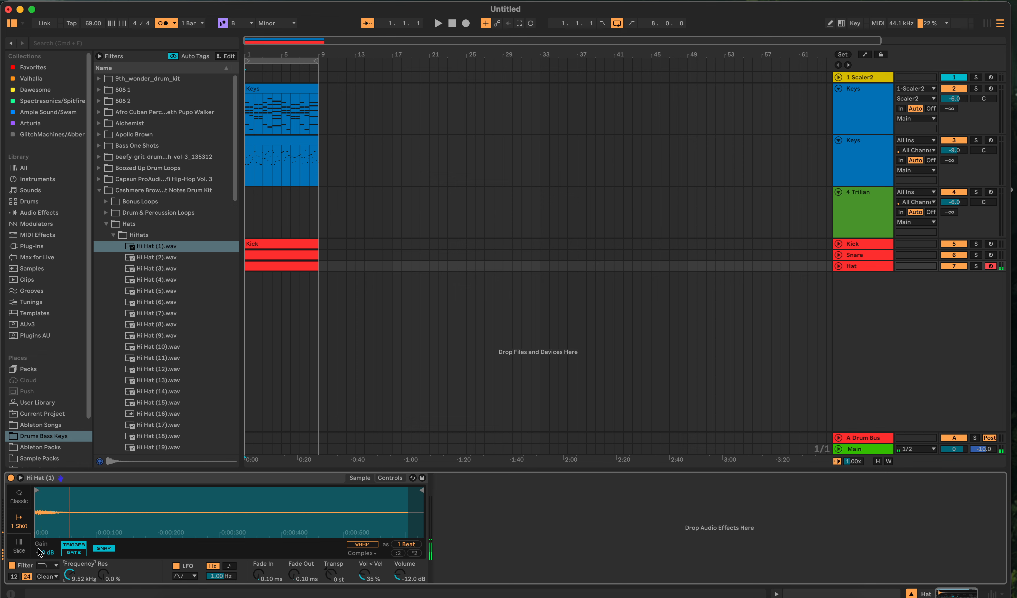
Play through the loop, and record a live hi-hat performance on the Hat track over the 8 bars
{"action": "key", "text": "space"}
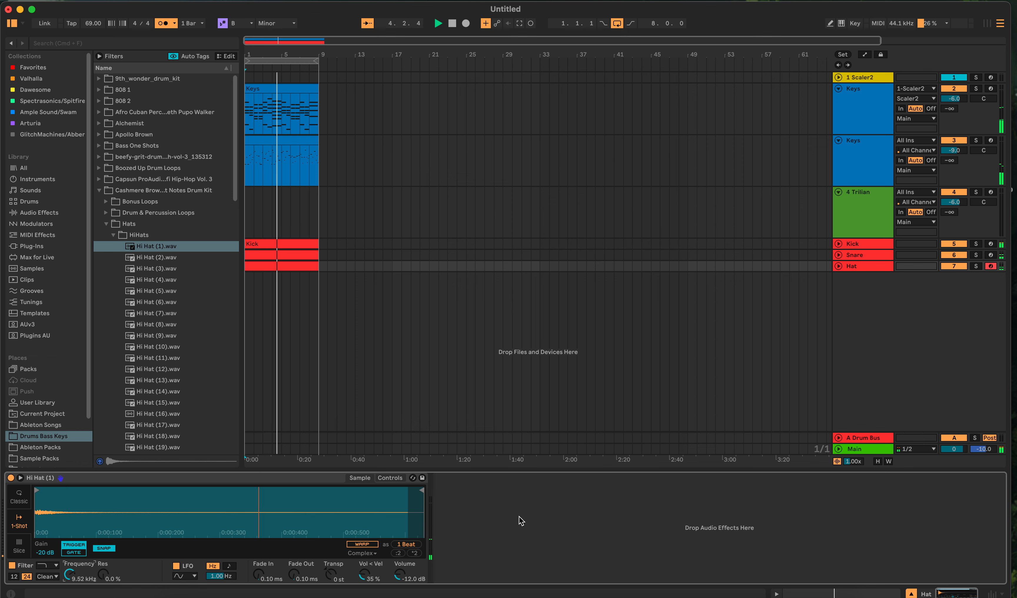
{"action": "left_click", "coordinate": [452, 23]}
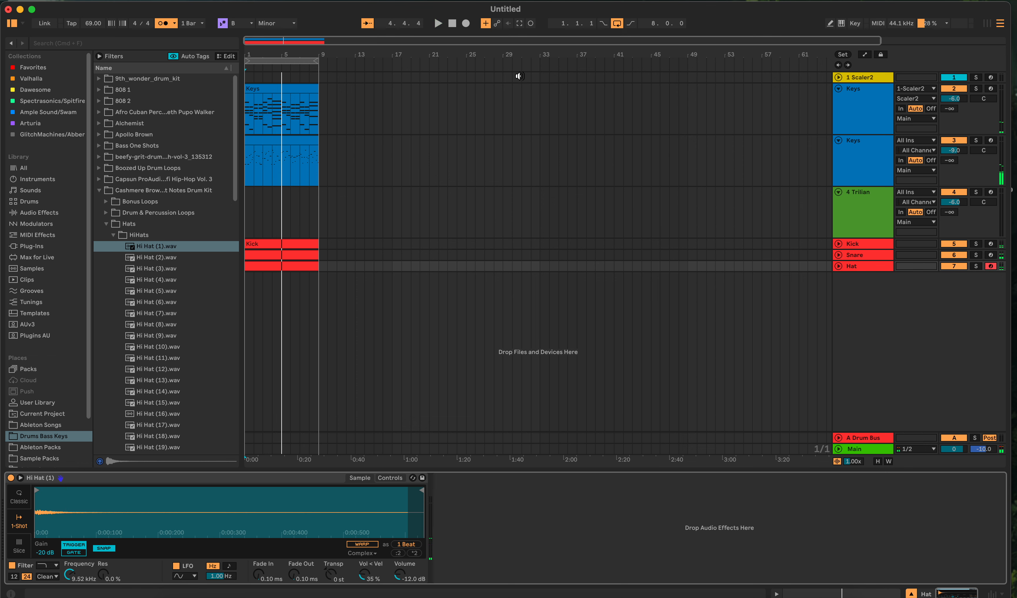
{"action": "double_click", "coordinate": [285, 267]}
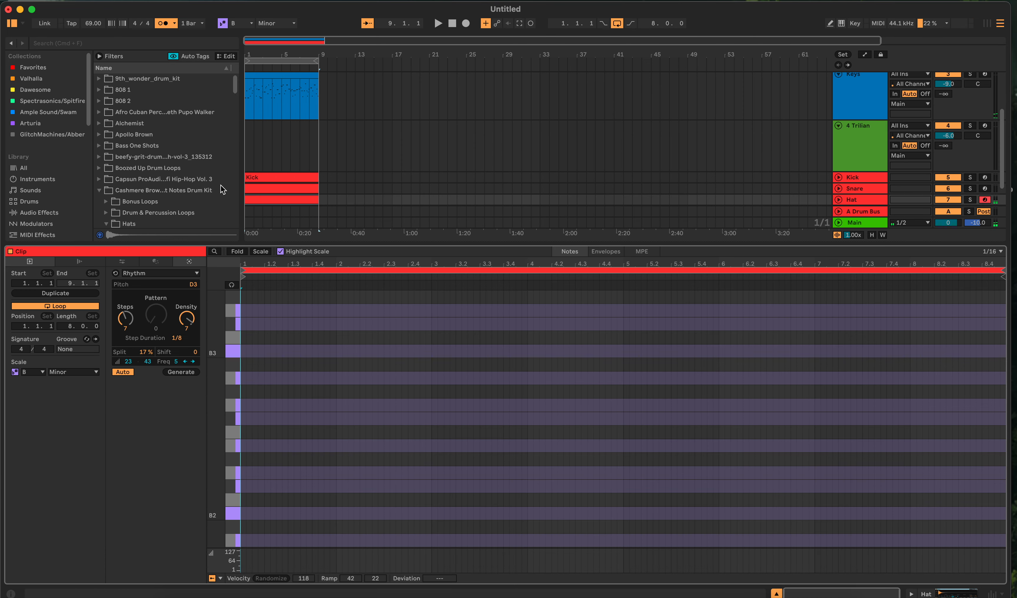
{"action": "left_click", "coordinate": [466, 23]}
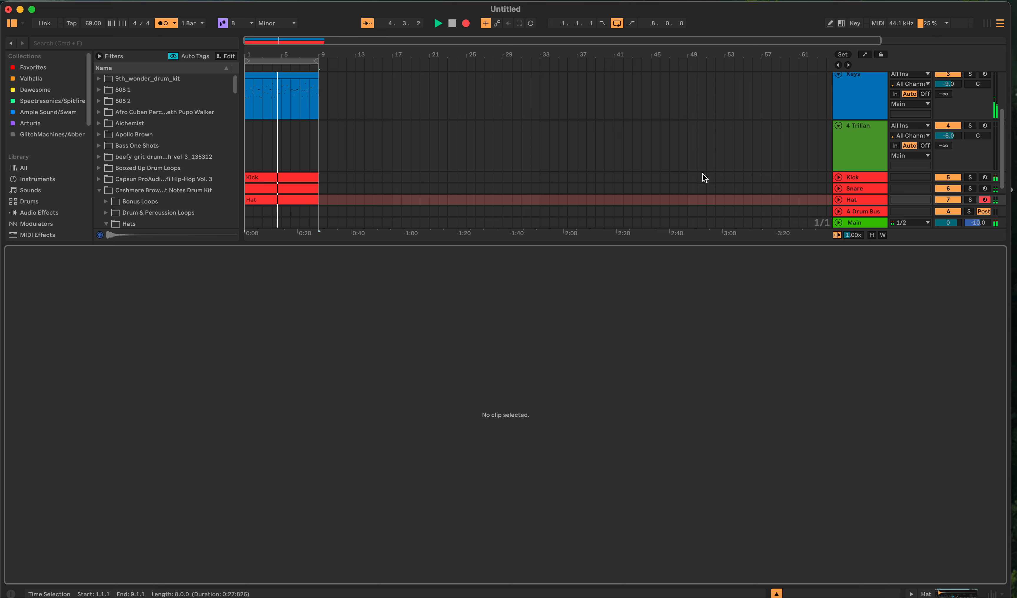
{"action": "key", "text": "shift+Tab"}
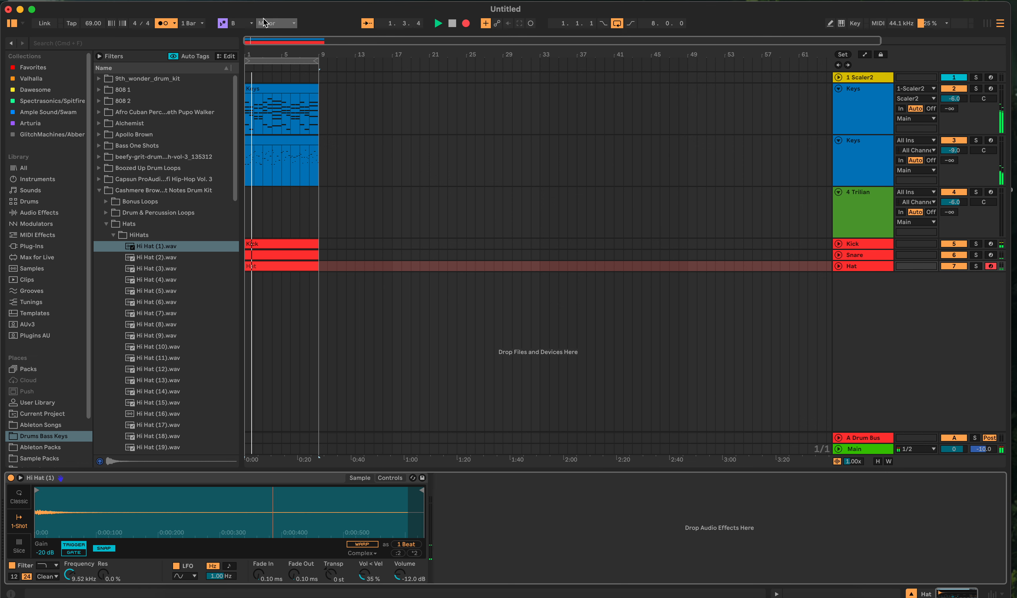
{"action": "left_click", "coordinate": [465, 23]}
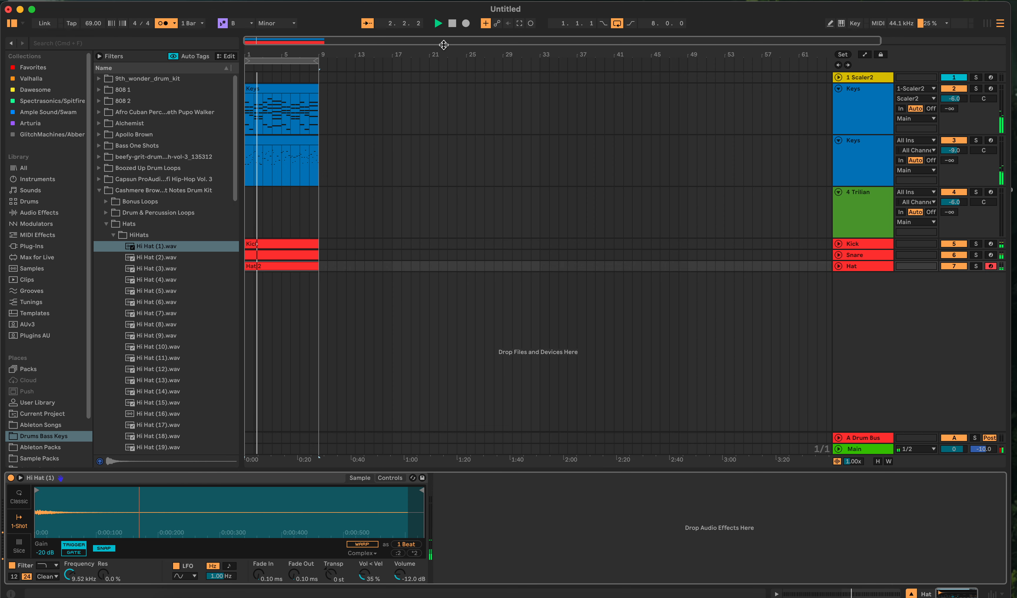
Consolidate the newly recorded Hat clip so it spans bars 1 to 9
{"action": "double_click", "coordinate": [306, 266]}
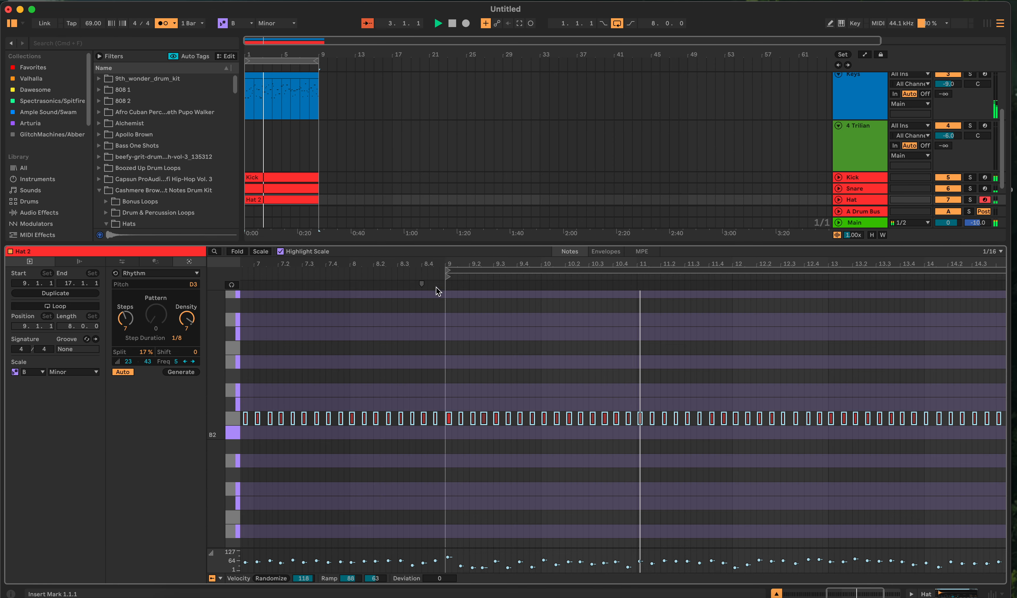
{"action": "left_click", "coordinate": [296, 201]}
{"action": "key", "text": "super+j"}
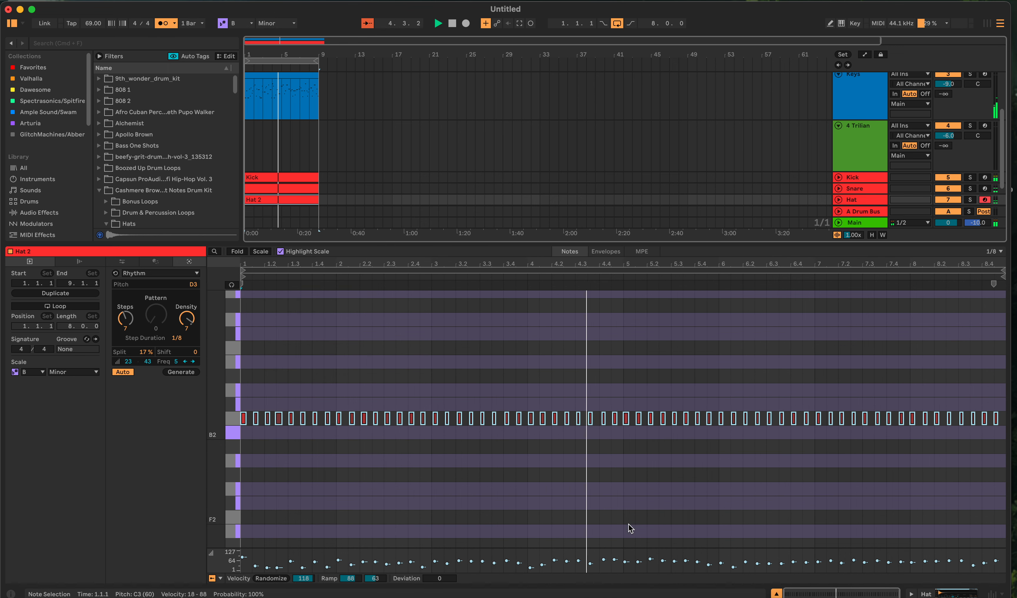
Set the recorded hi-hat notes' velocity deviation to -12 and the clip's fixed note grid to 1/16
{"action": "mouse_move", "coordinate": [439, 578]}
{"action": "left_mouse_down"}
{"action": "mouse_move", "coordinate": [439, 570]}
{"action": "mouse_move", "coordinate": [439, 583]}
{"action": "left_mouse_up"}
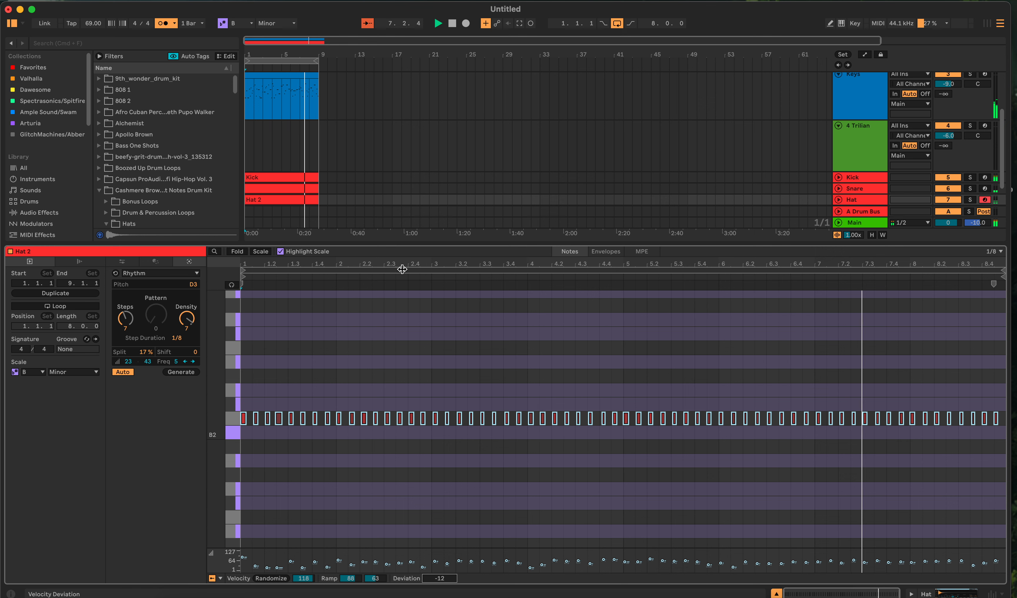
{"action": "left_click", "coordinate": [452, 24]}
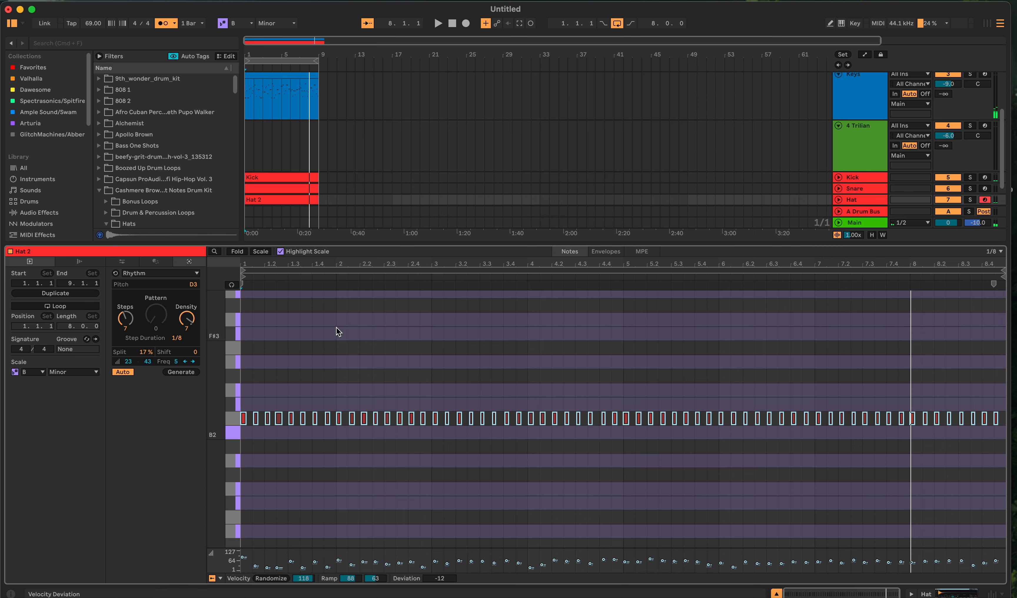
{"action": "left_click", "coordinate": [996, 252]}
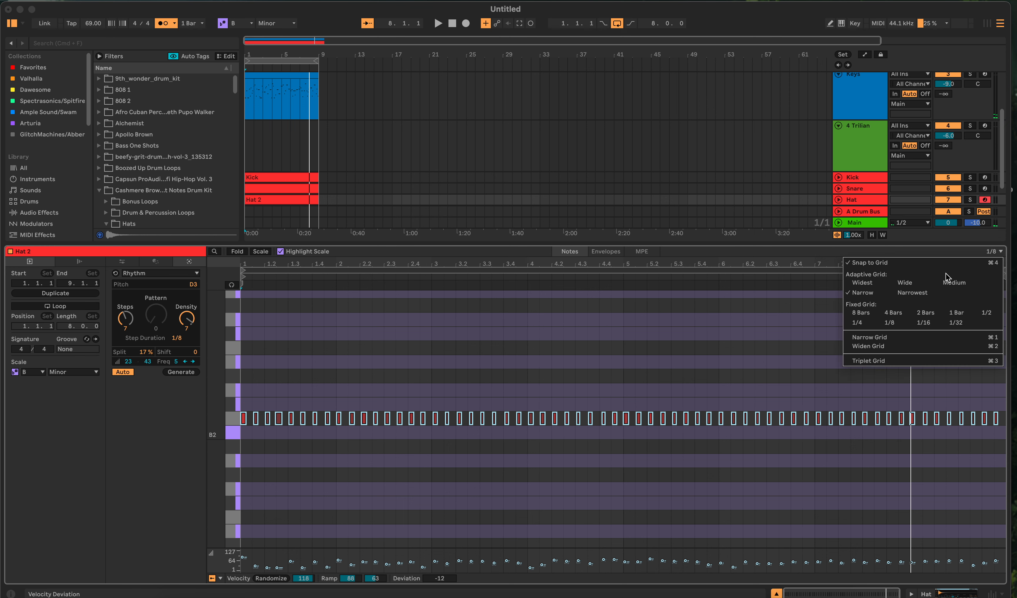
{"action": "left_click", "coordinate": [919, 323]}
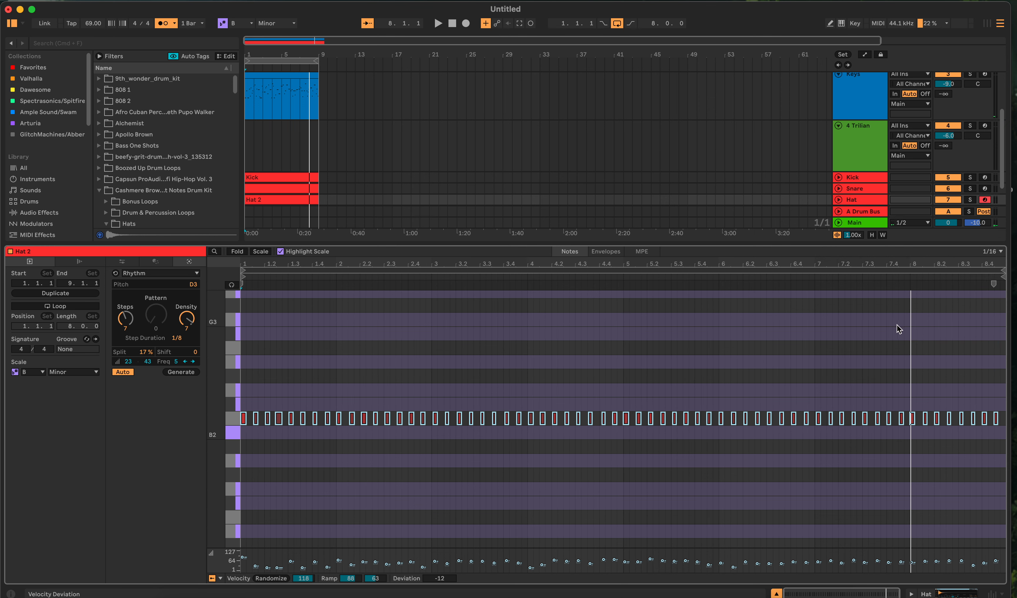
Try quantizing the recorded hi-hat notes, listen to the loop, and undo the quantization
{"action": "key", "text": "super+u"}
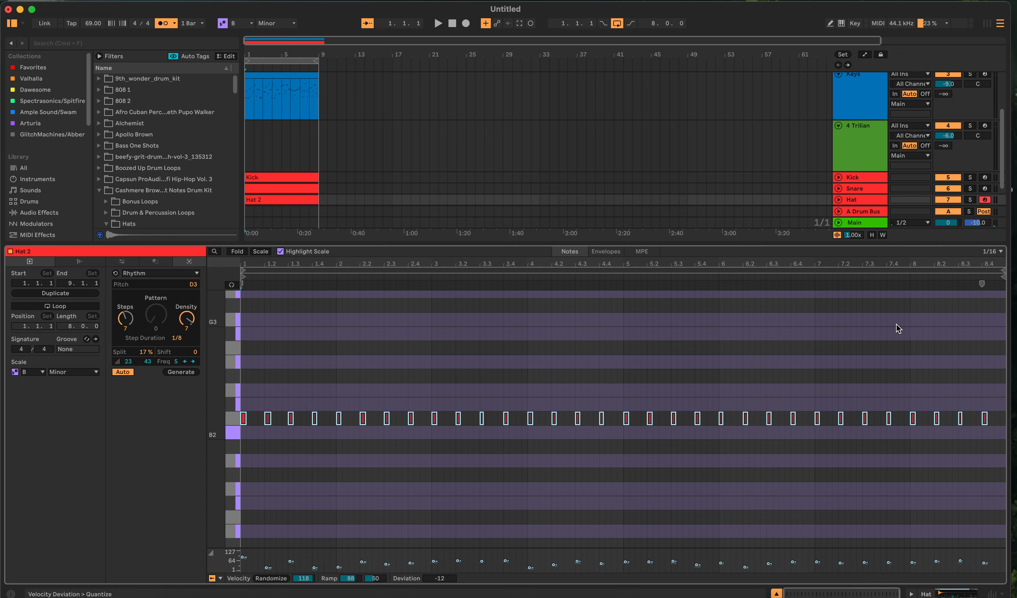
{"action": "key", "text": "space"}
{"action": "scroll", "coordinate": [885, 318], "scroll_direction": "up", "scroll_amount": 1}
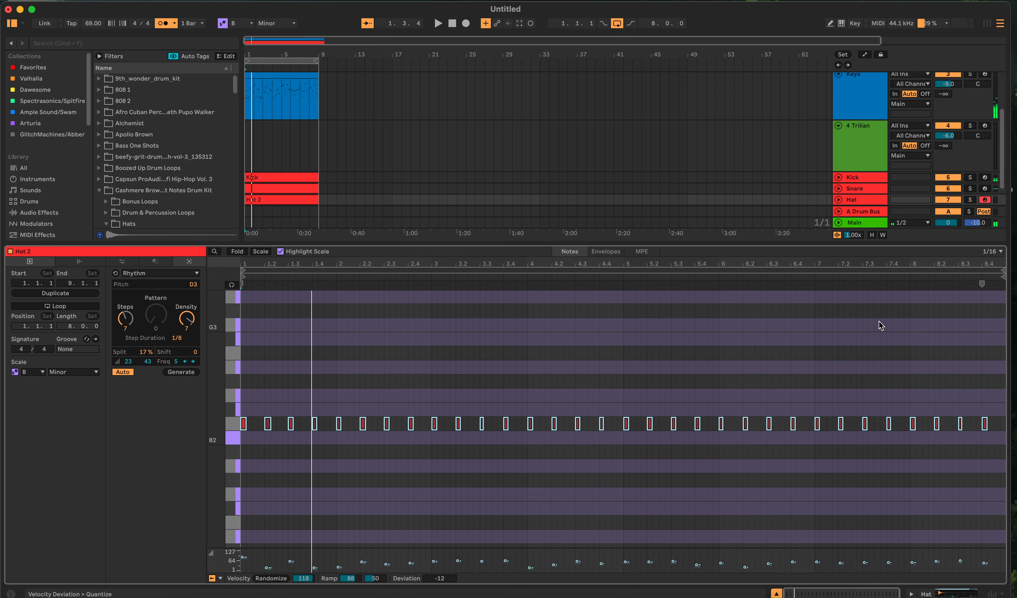
{"action": "key", "text": "super+z"}
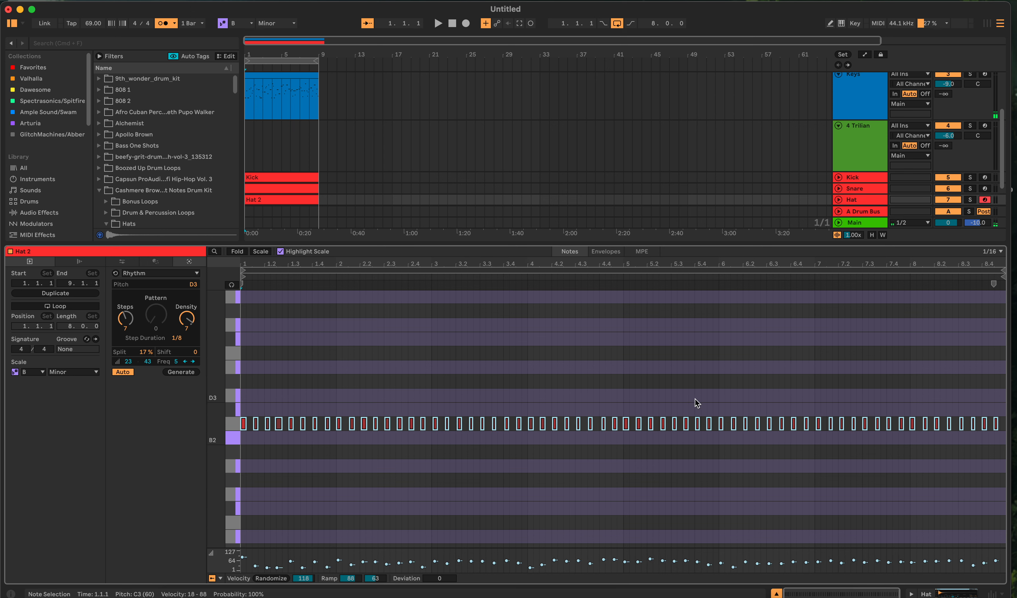
Play the loop and nudge the timing of all the recorded C3 hi-hat notes slightly
{"action": "left_click", "coordinate": [391, 438]}
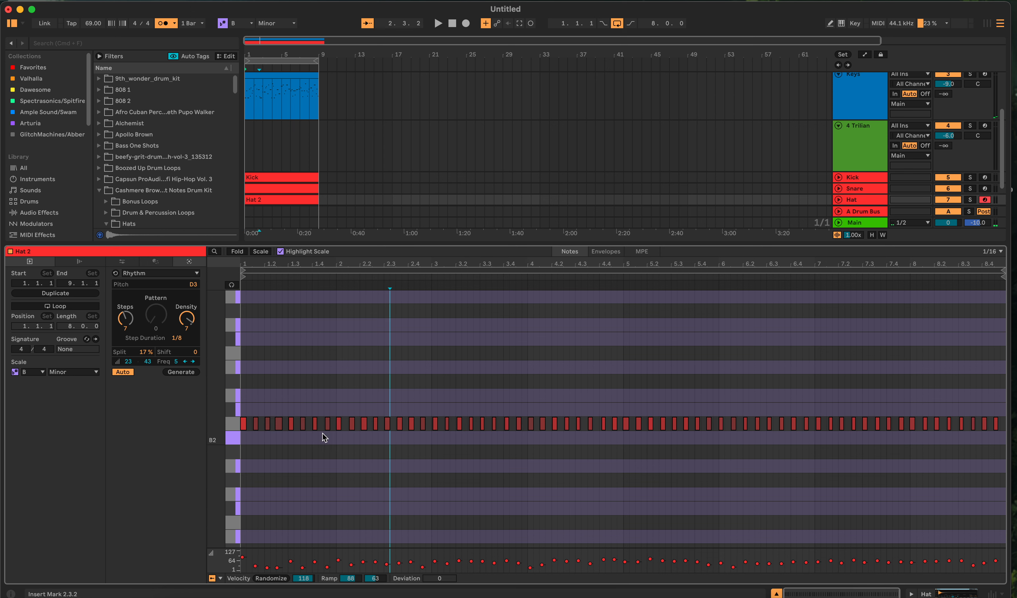
{"action": "key", "text": "space"}
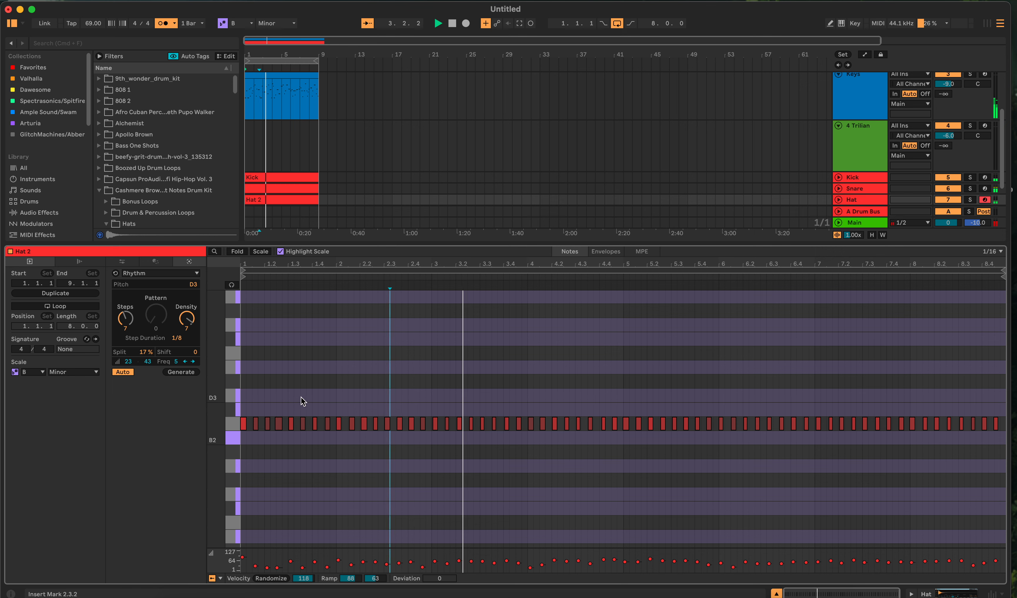
{"action": "left_click", "coordinate": [230, 422]}
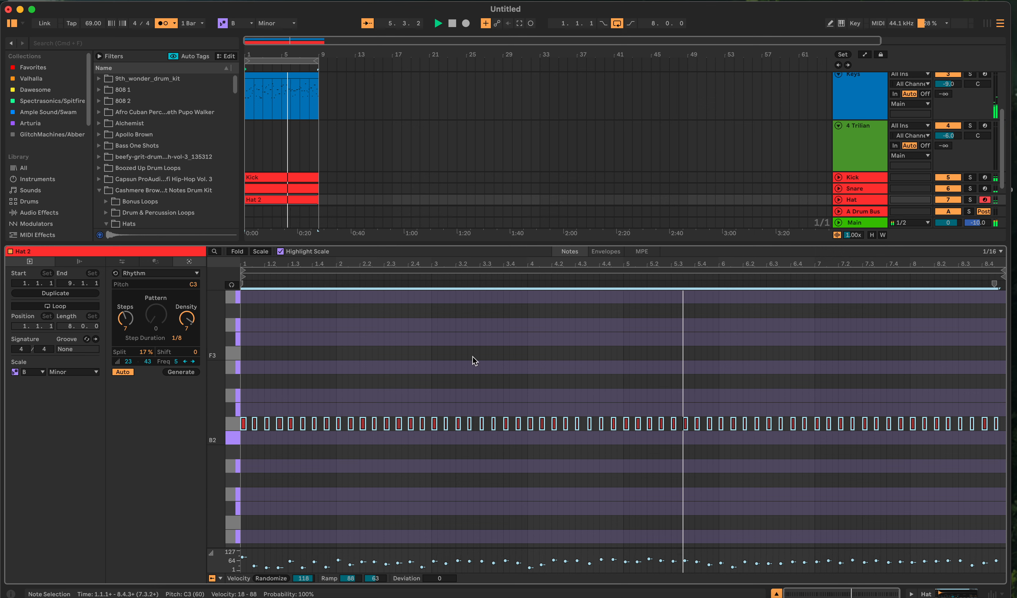
{"action": "key", "text": "Right"}
{"action": "key", "text": "Left"}
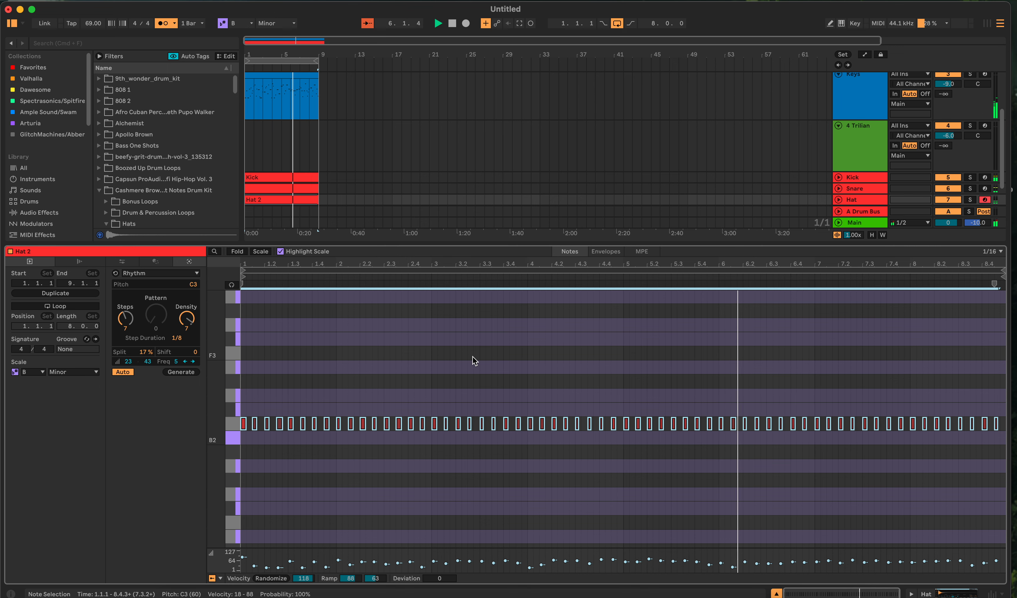
{"action": "scroll", "coordinate": [473, 357], "scroll_direction": "up", "scroll_amount": 6}
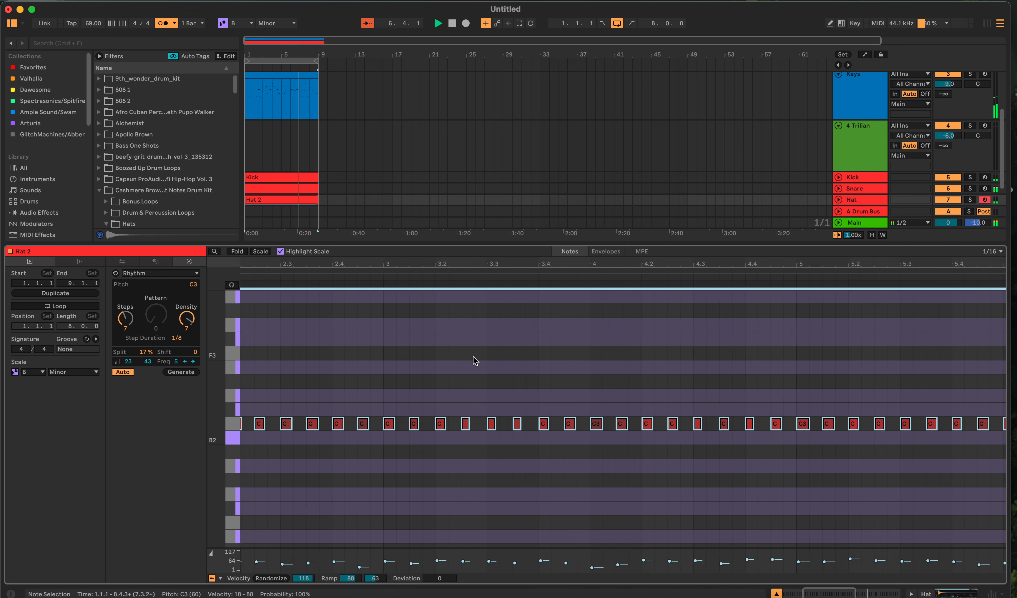
{"action": "left_click_drag", "start_coordinate": [456, 423], "coordinate": [458, 426]}
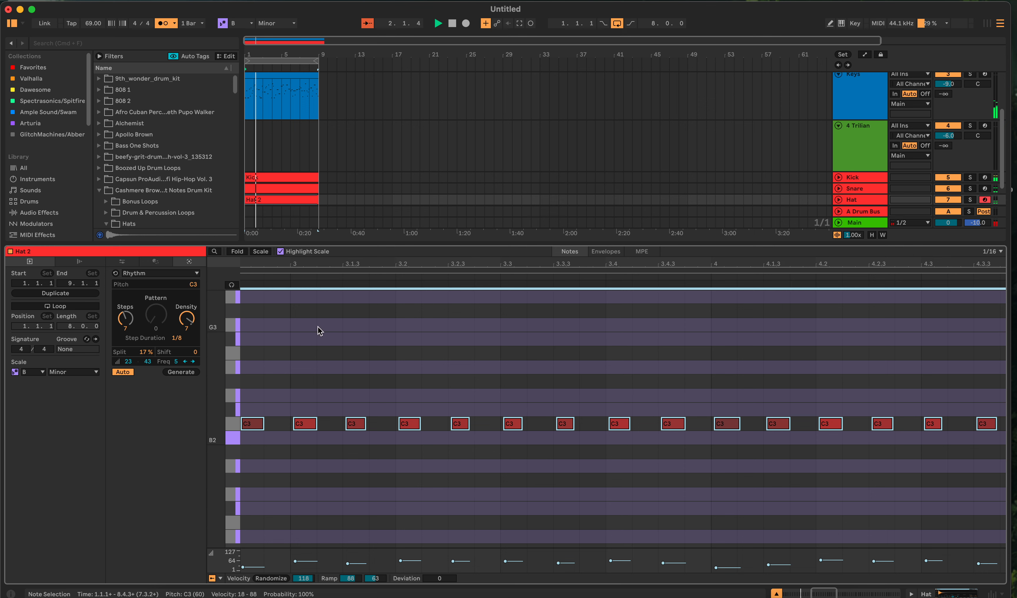
{"action": "key", "text": "space"}
Humanize all the C3 hi-hat notes with an amount of 19 %, and listen to the loop
{"action": "left_click", "coordinate": [134, 261]}
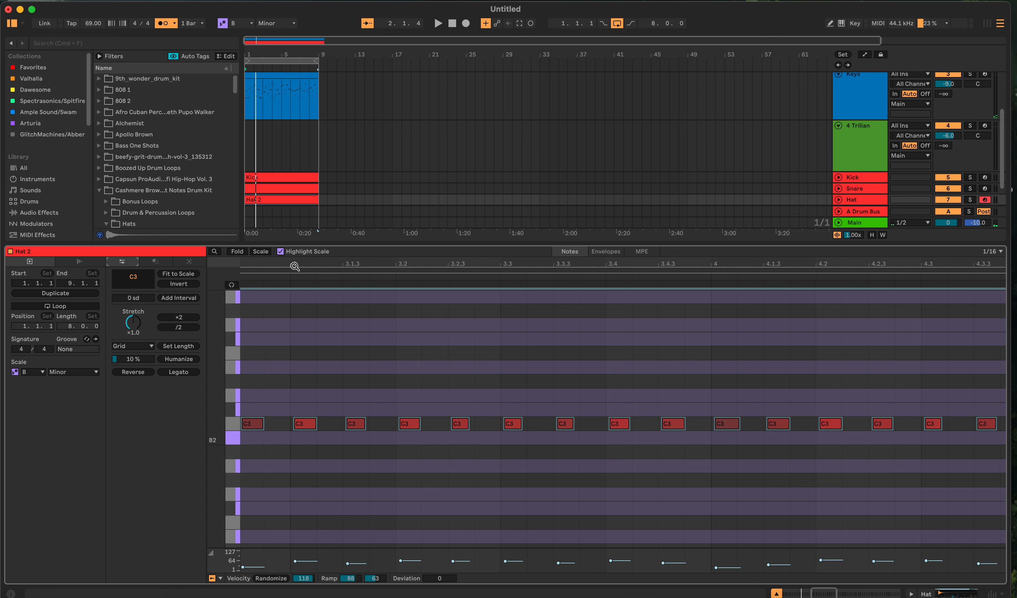
{"action": "left_click", "coordinate": [188, 347]}
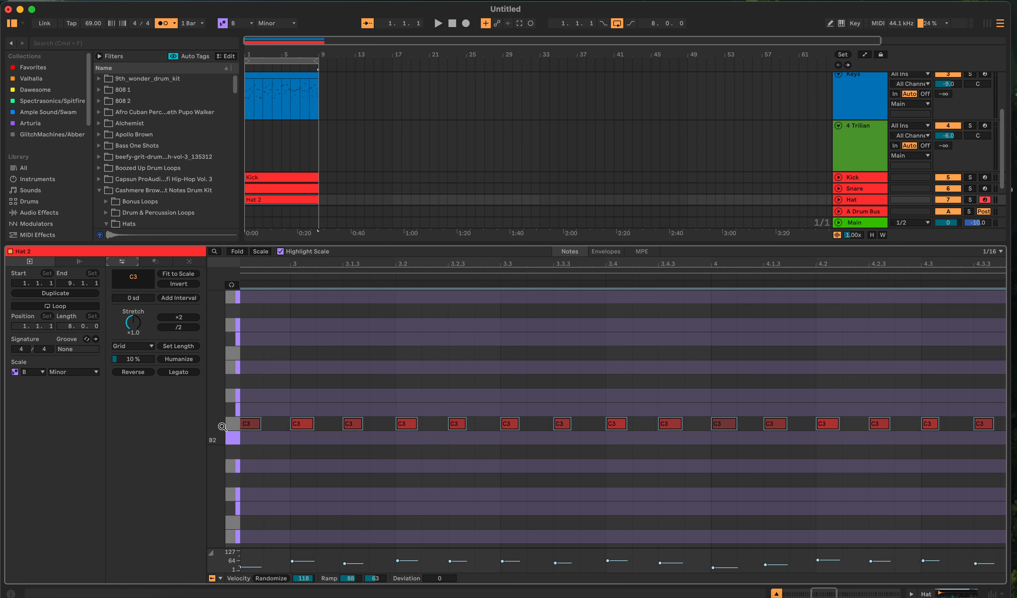
{"action": "left_click", "coordinate": [231, 426]}
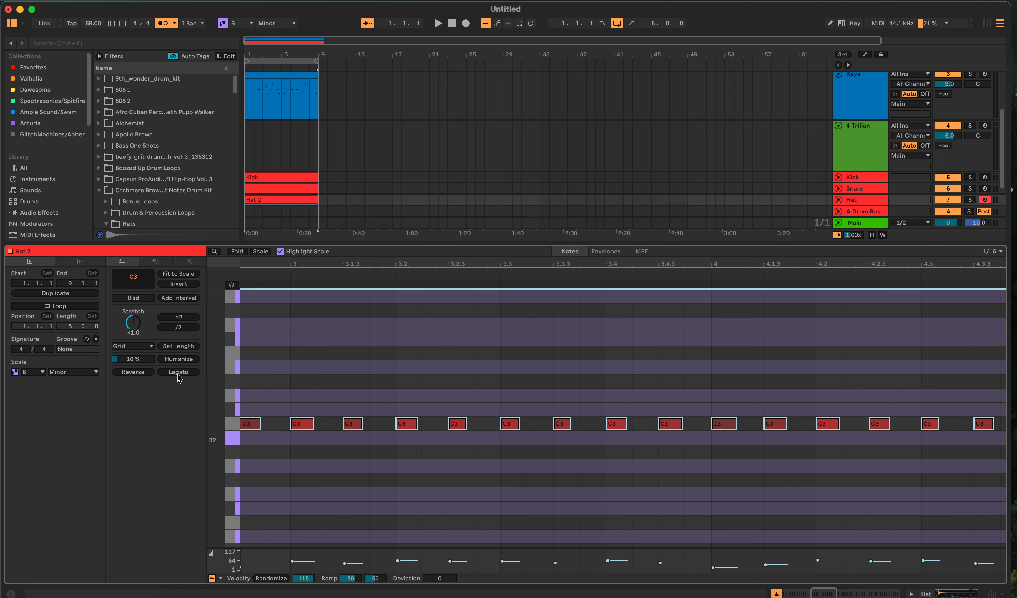
{"action": "left_click_drag", "start_coordinate": [140, 359], "coordinate": [139, 356]}
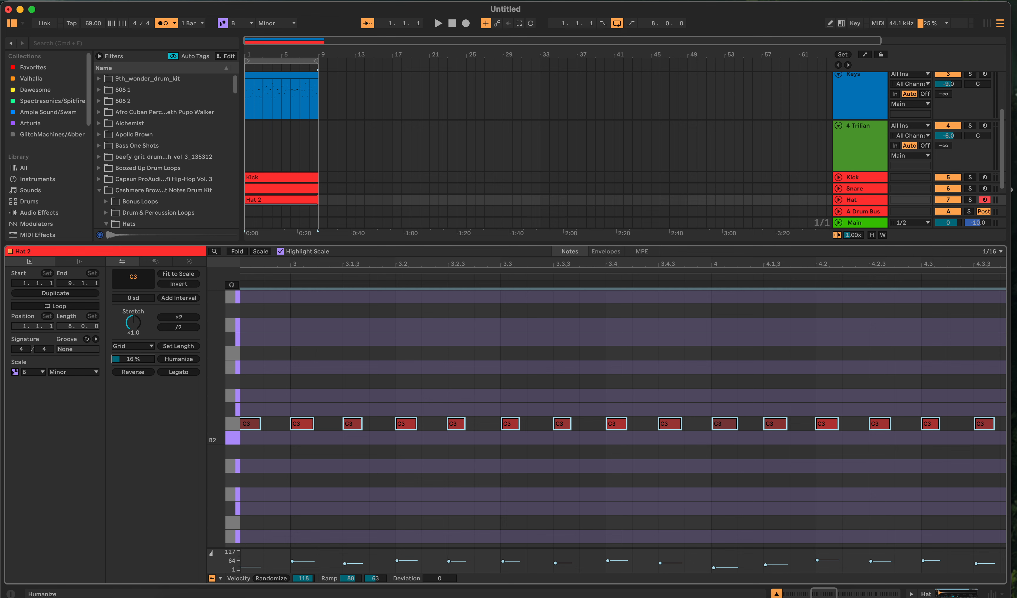
{"action": "left_click", "coordinate": [181, 365]}
{"action": "left_click", "coordinate": [181, 366]}
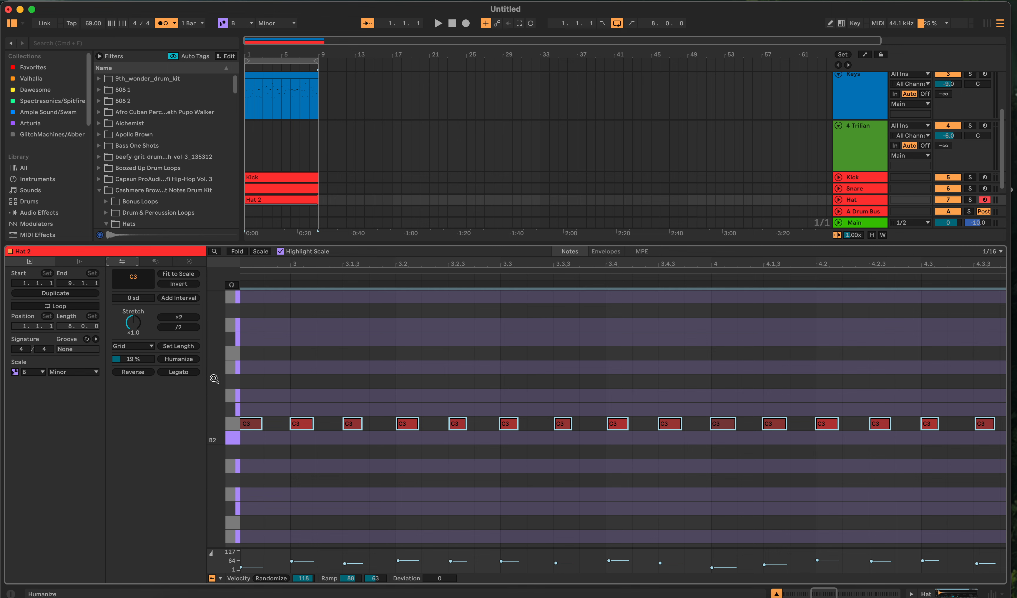
{"action": "key", "text": "space"}
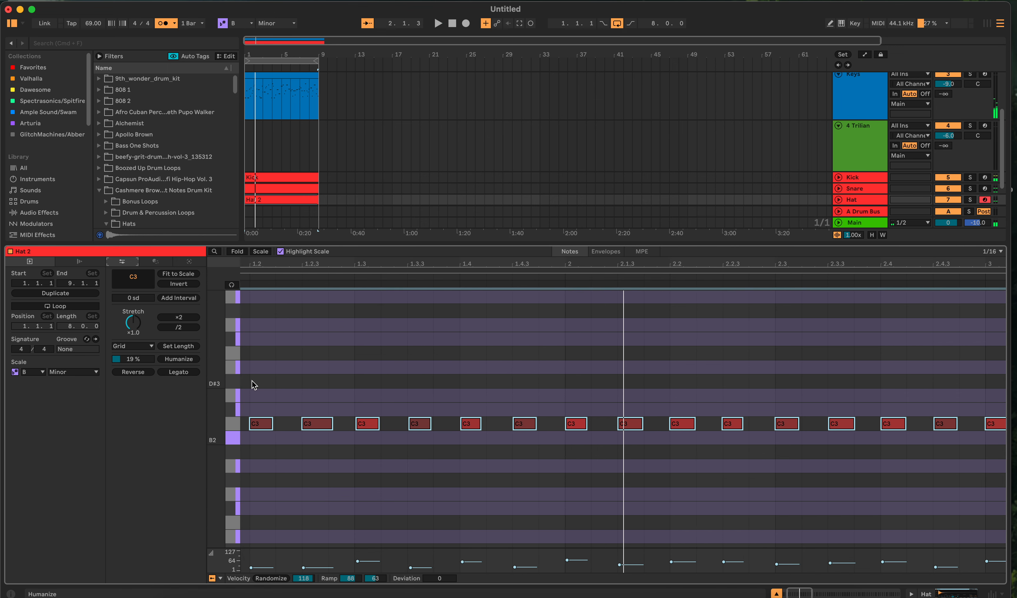
{"action": "key", "text": "space"}
Humanize the C3 hi-hat notes again with an amount of 53 %, and play the loop
{"action": "left_click_drag", "start_coordinate": [139, 361], "coordinate": [139, 333]}
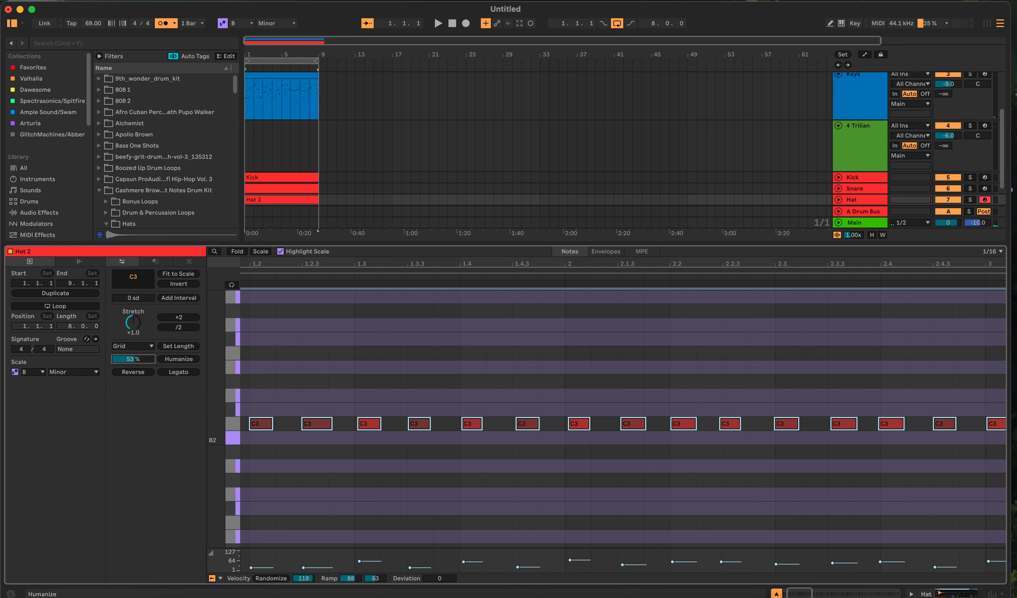
{"action": "left_click", "coordinate": [178, 362]}
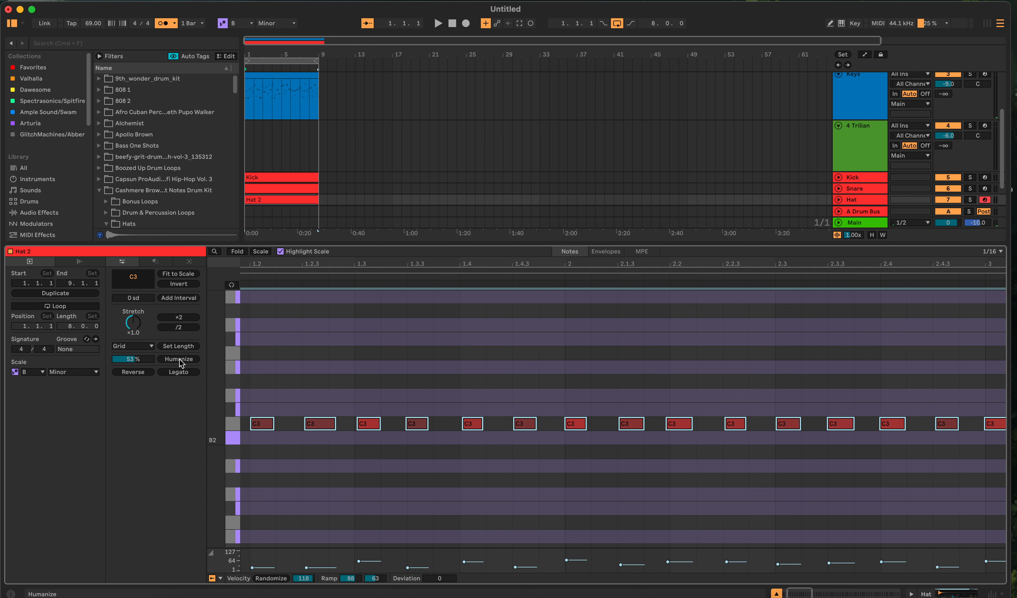
{"action": "key", "text": "space"}
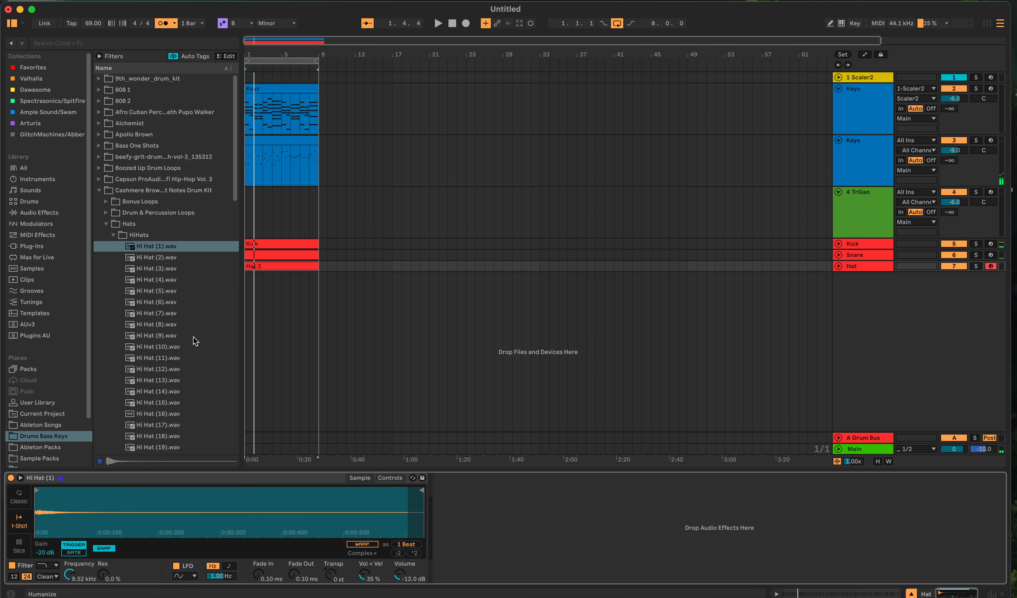
Browse the groove library and apply the first 01 Brown Sugar groove to the Hat 2 clip
{"action": "left_click", "coordinate": [296, 268]}
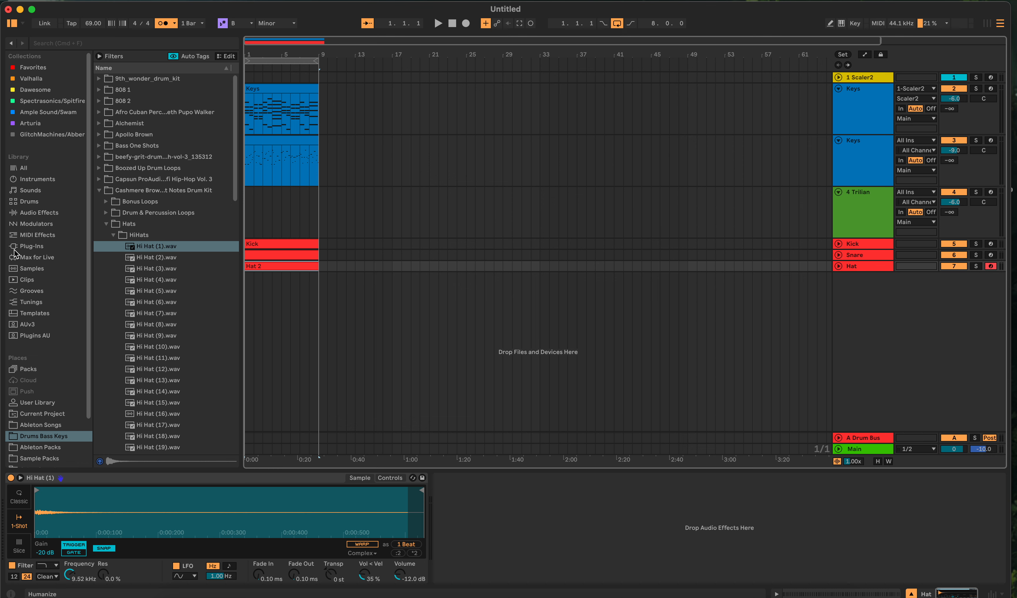
{"action": "left_click", "coordinate": [19, 291]}
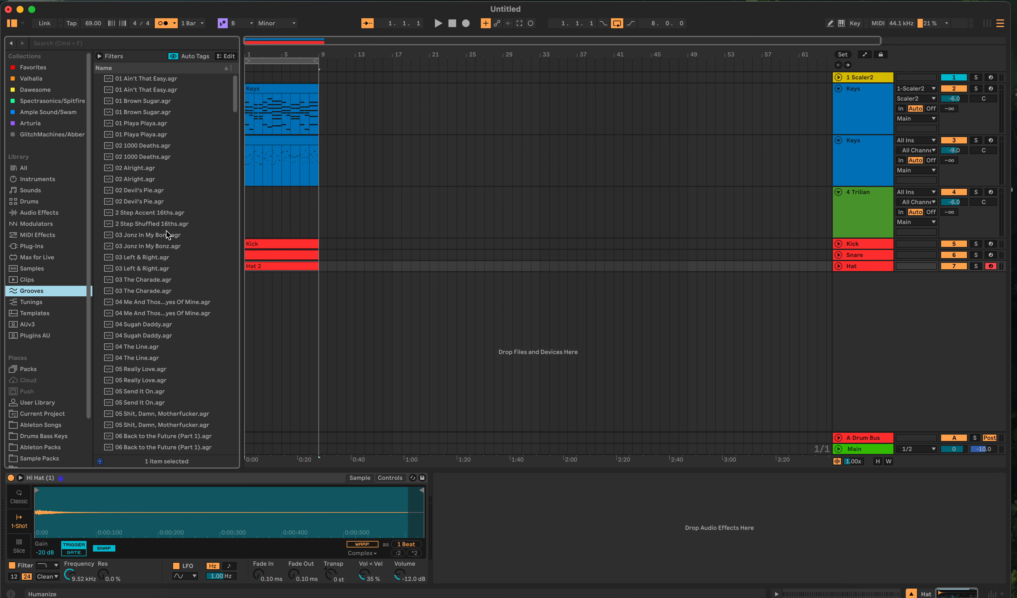
{"action": "scroll", "coordinate": [174, 280], "scroll_direction": "down", "scroll_amount": 10}
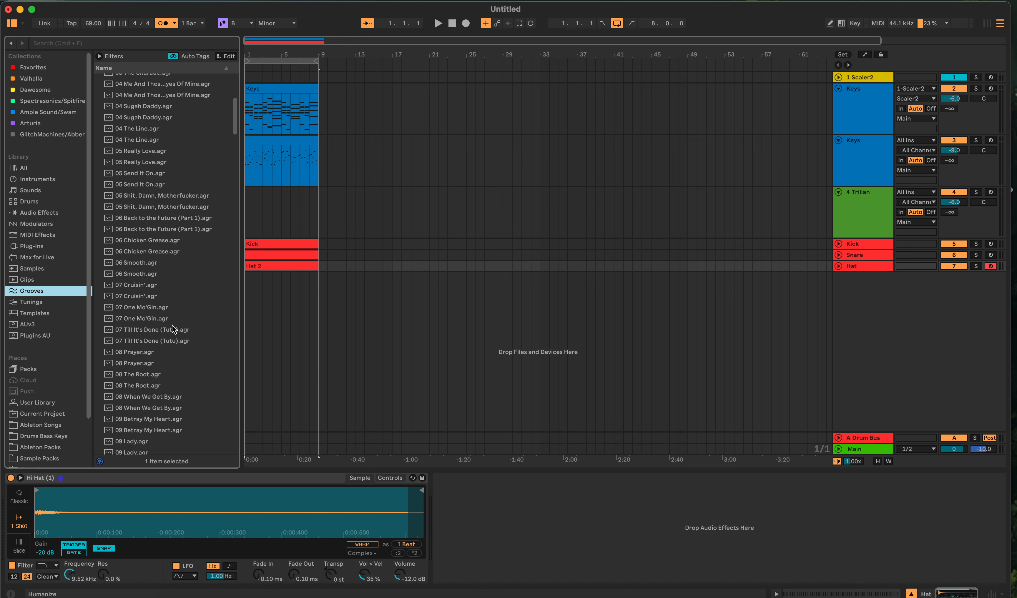
{"action": "scroll", "coordinate": [181, 354], "scroll_direction": "up", "scroll_amount": 10}
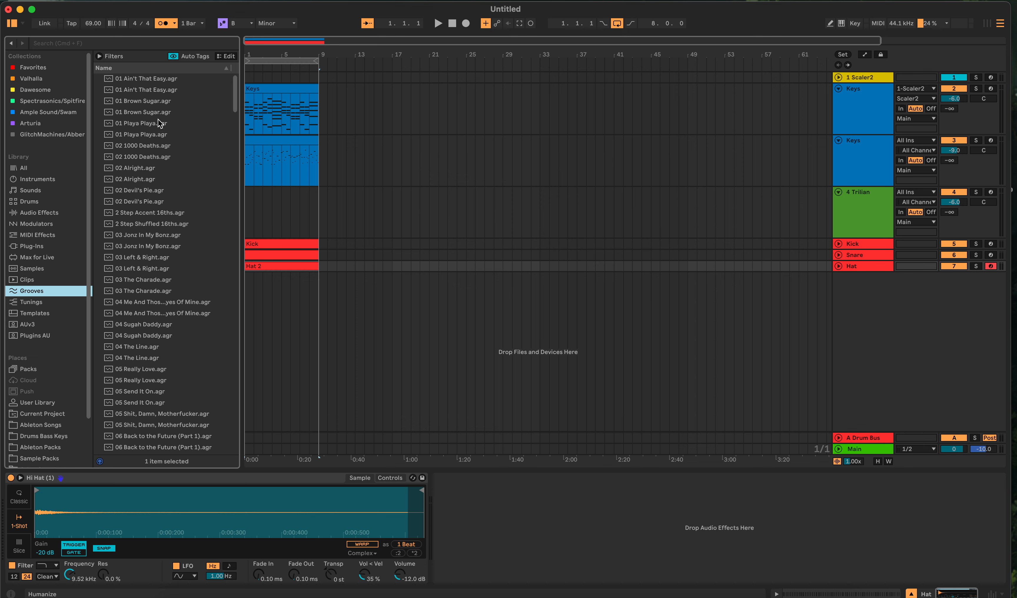
{"action": "left_click_drag", "start_coordinate": [128, 106], "coordinate": [288, 268]}
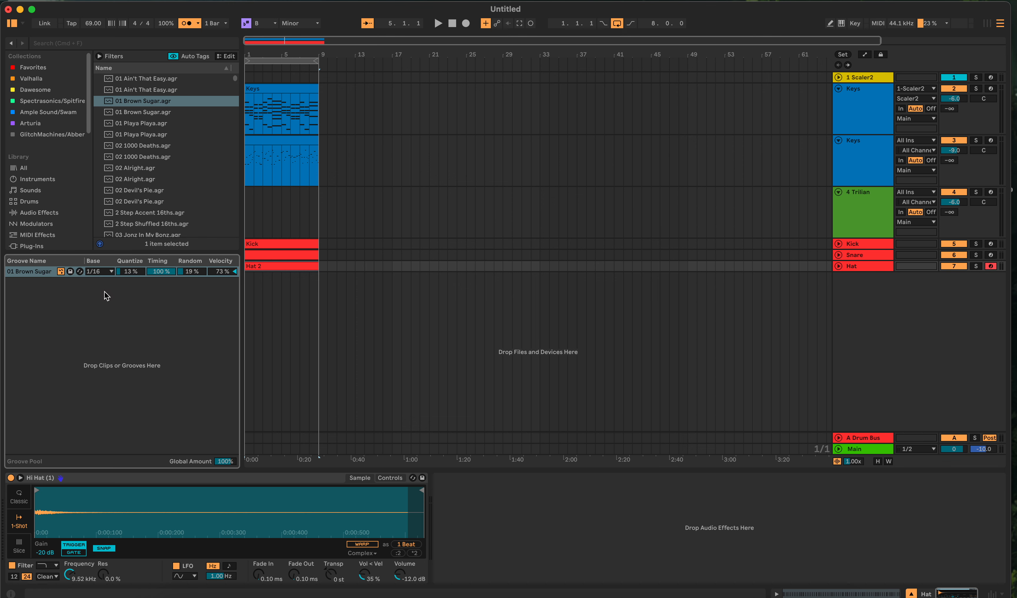
Play the loop, try the 01 Brown Sugar groove on the snare clip, and check the Hat 2 clip's groove setting
{"action": "key", "text": "space"}
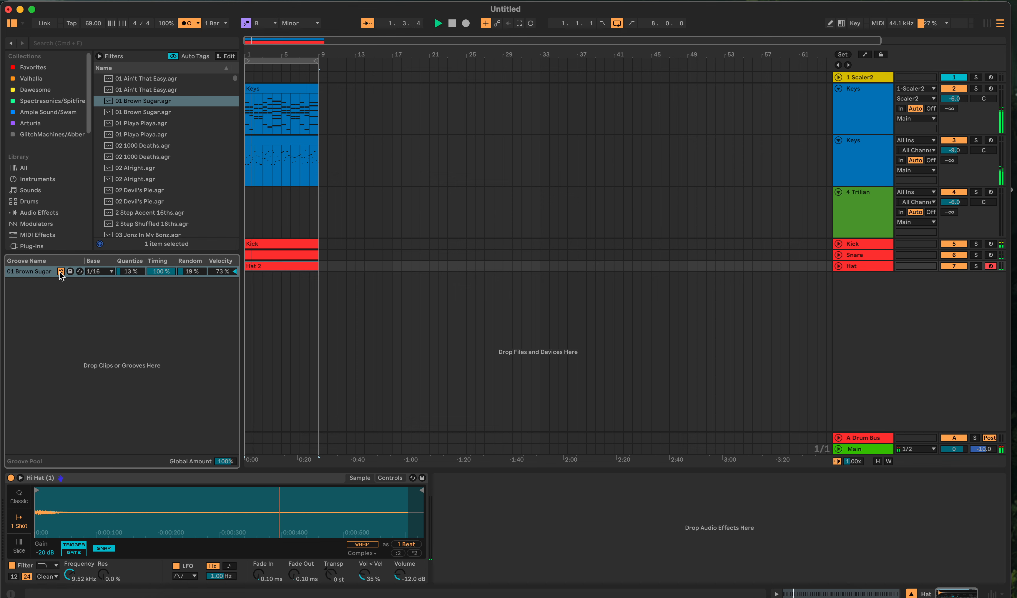
{"action": "left_click_drag", "start_coordinate": [128, 102], "coordinate": [275, 256]}
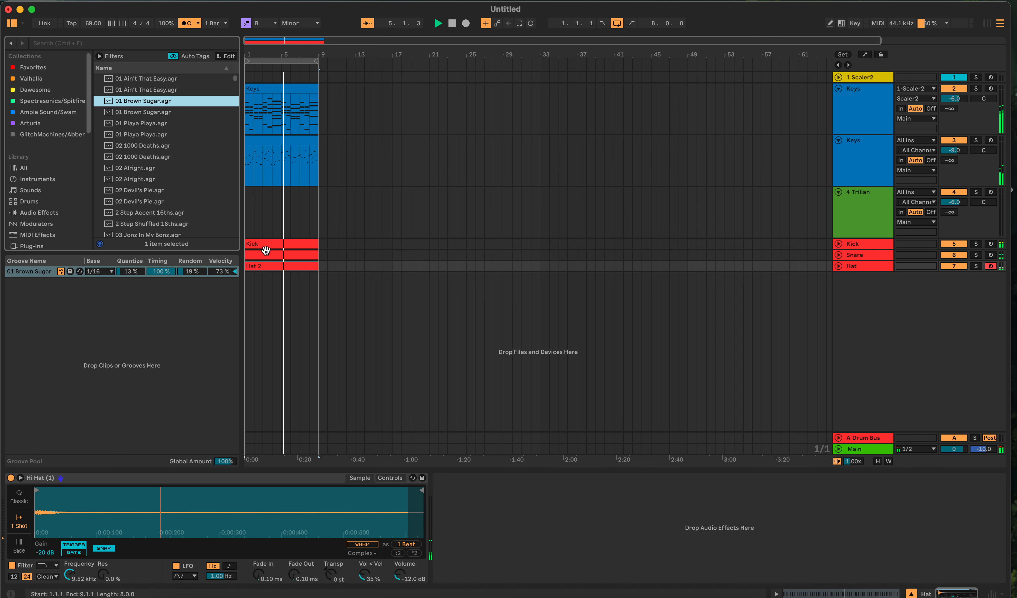
{"action": "key", "text": "shift+Tab"}
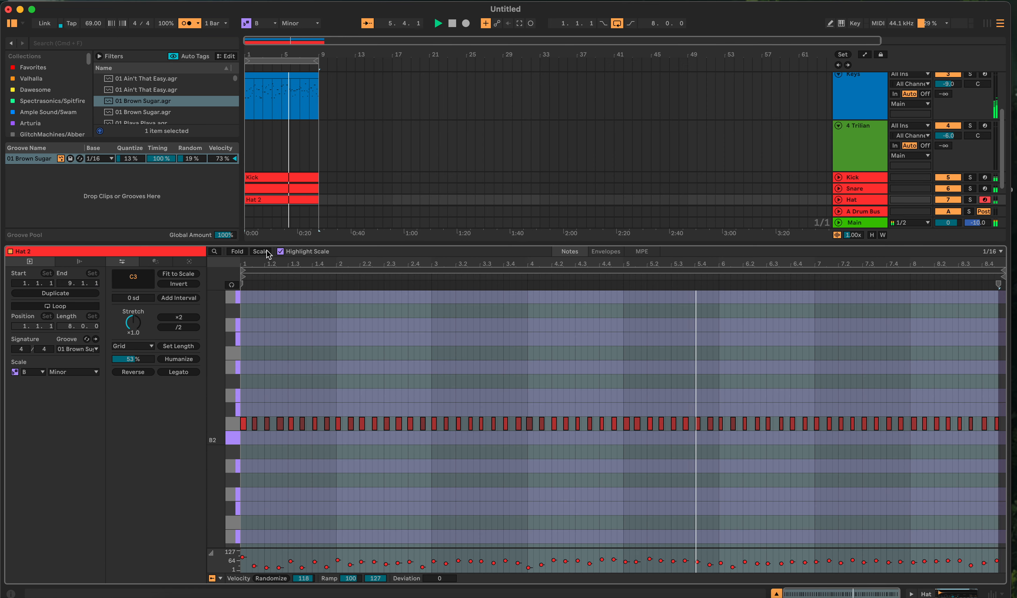
{"action": "key", "text": "shift+Tab"}
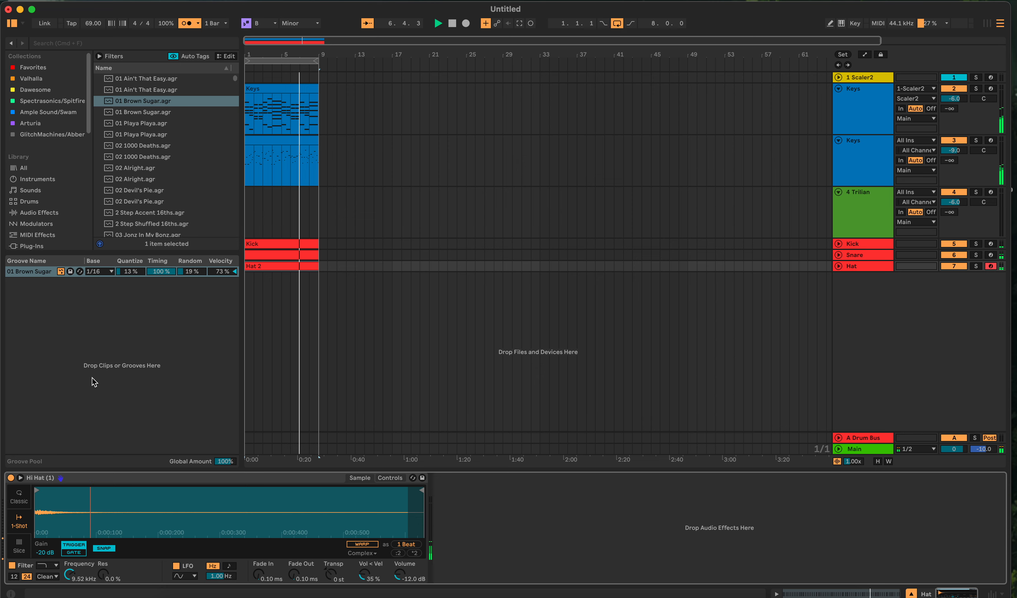
Hide the Groove Pool and stop the loop playback
{"action": "left_click", "coordinate": [150, 0]}
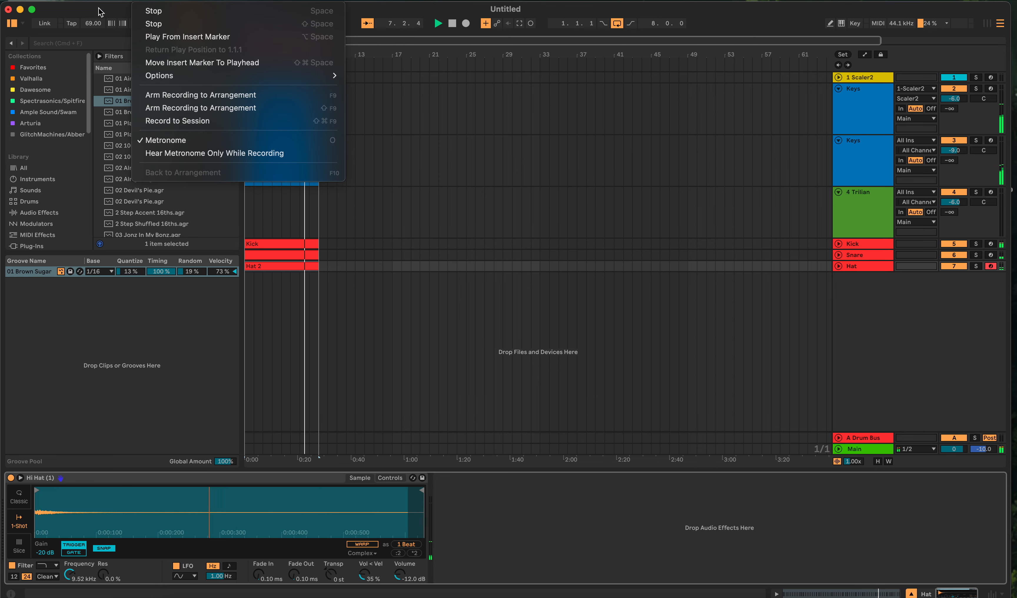
{"action": "mouse_move", "coordinate": [208, 1]}
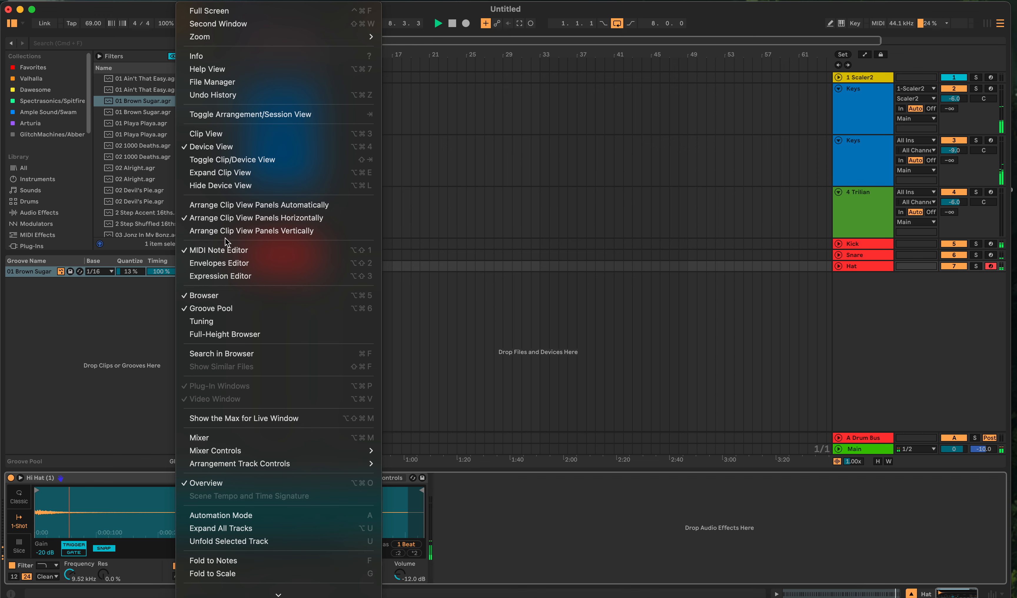
{"action": "left_click", "coordinate": [227, 312]}
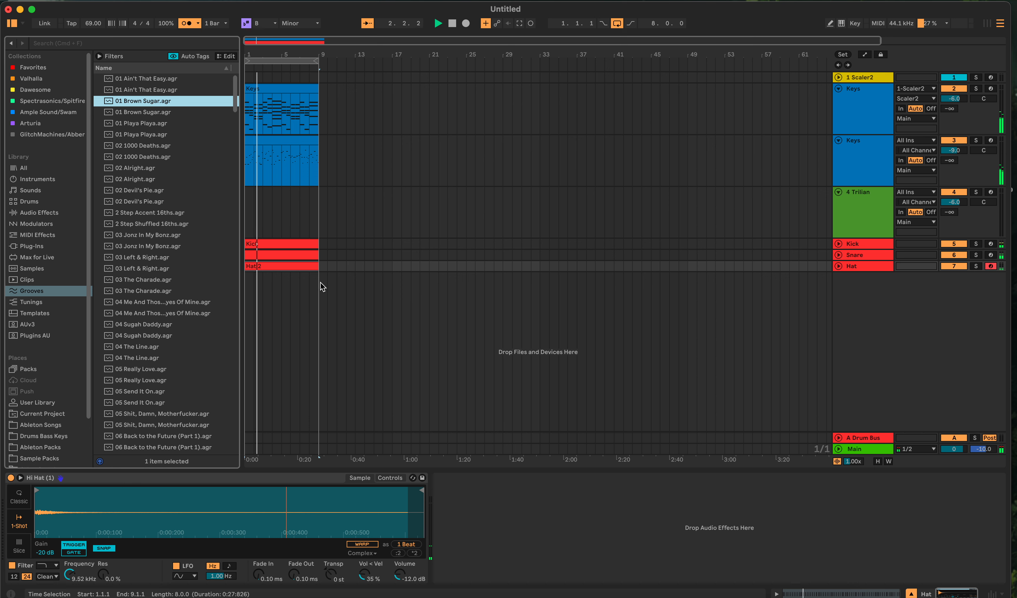
{"action": "key", "text": "space"}
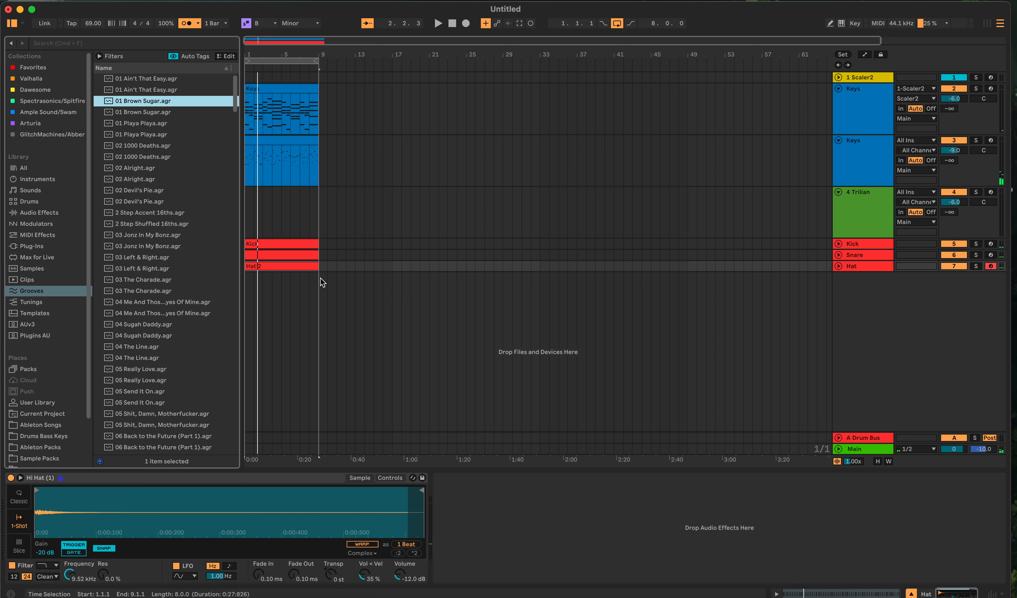
Undo the last change and replay the loop from its start
{"action": "key", "text": "super+z"}
{"action": "key", "text": "Home"}
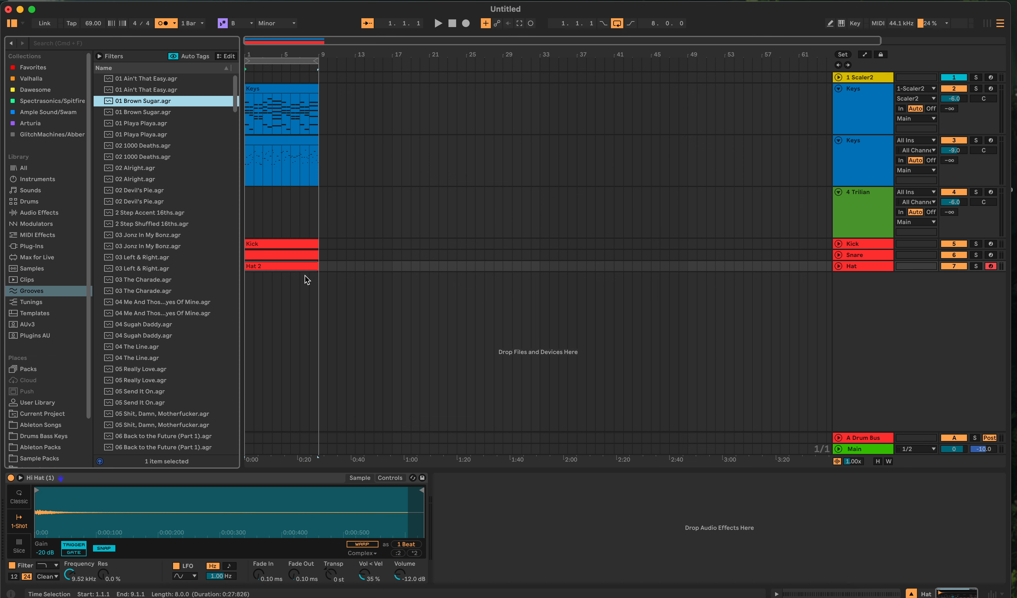
{"action": "key", "text": "space"}
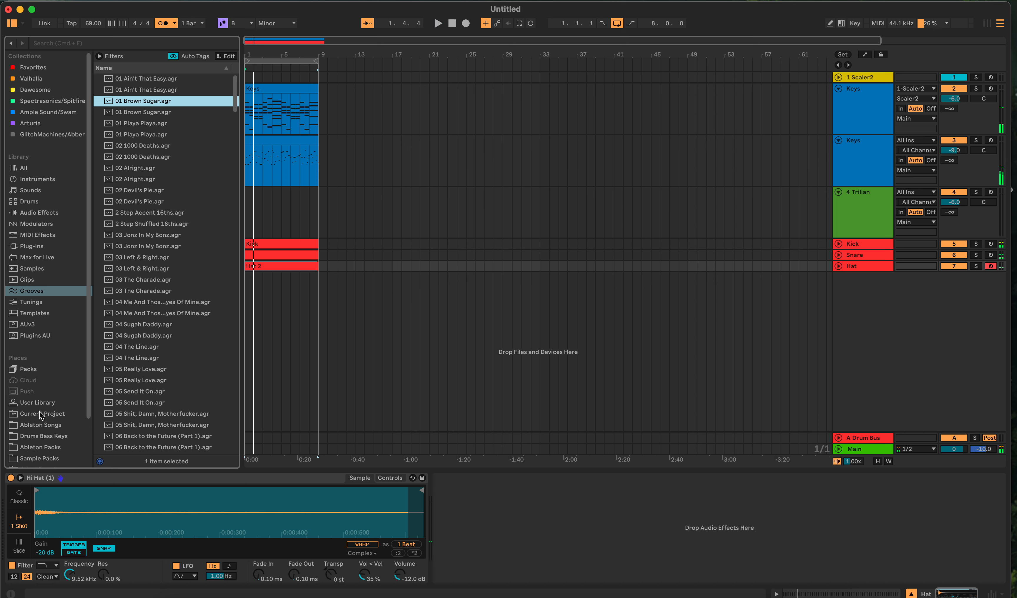
List the library's Instruments, play the loop without the metronome, and arm the 4 Trilian track
{"action": "left_click", "coordinate": [38, 180]}
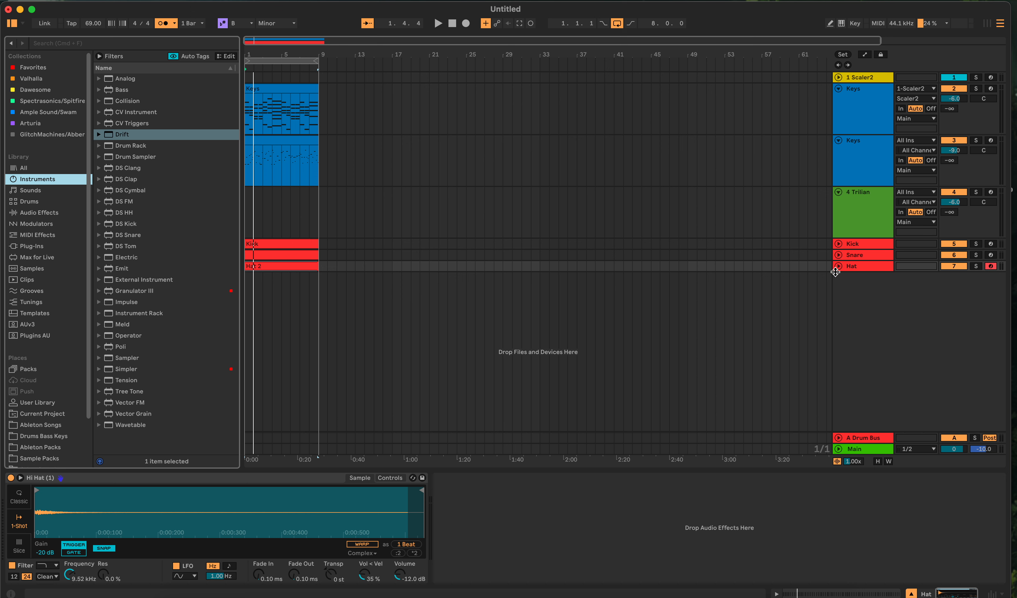
{"action": "key", "text": "space"}
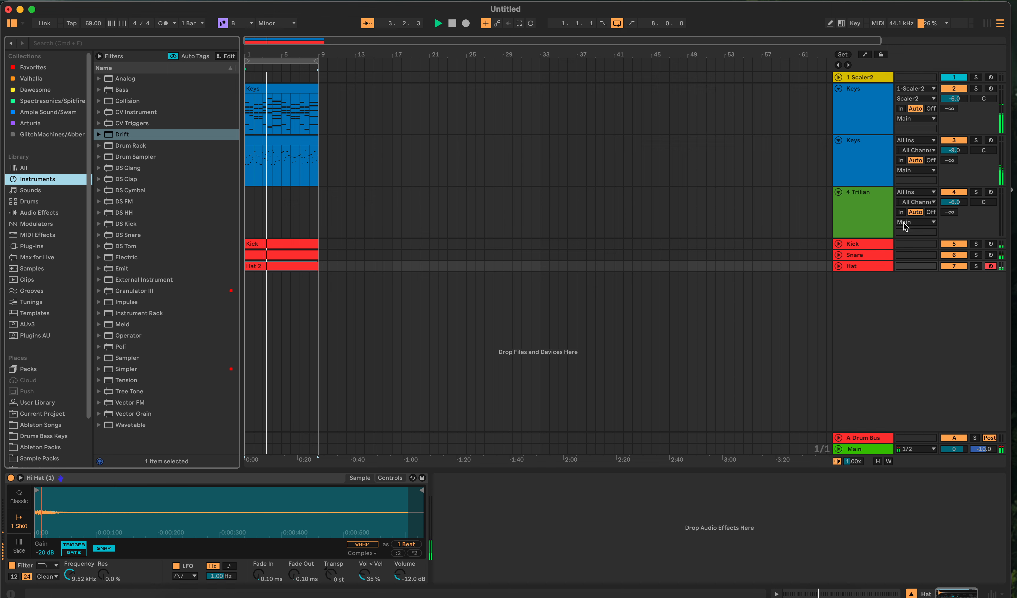
{"action": "left_click", "coordinate": [984, 203]}
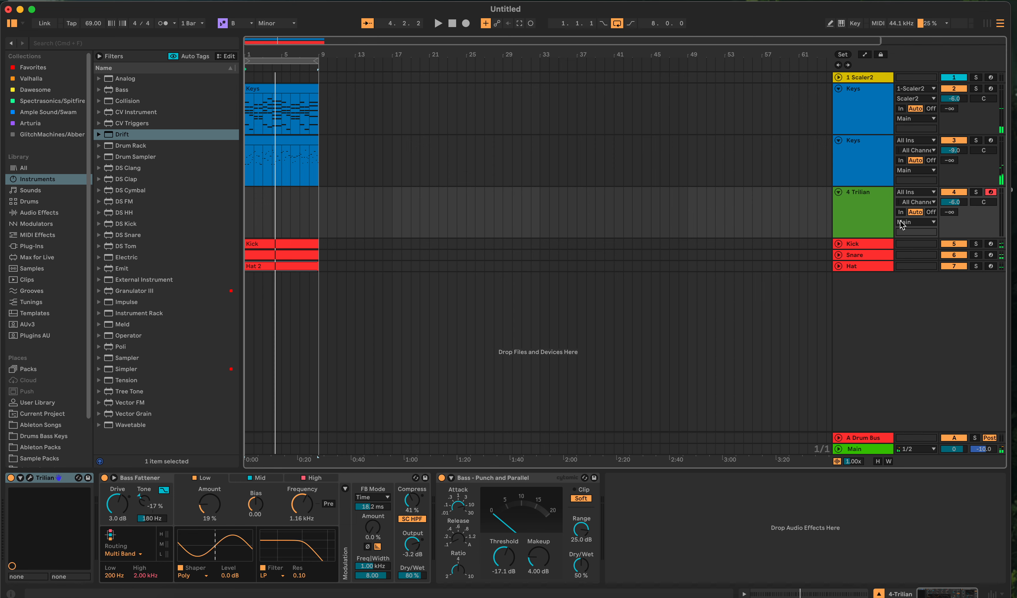
Open the first Keys clip's notes and select all its low notes from Fx1 to E2 across the eight bars for copying
{"action": "left_click", "coordinate": [289, 89]}
{"action": "double_click", "coordinate": [289, 89]}
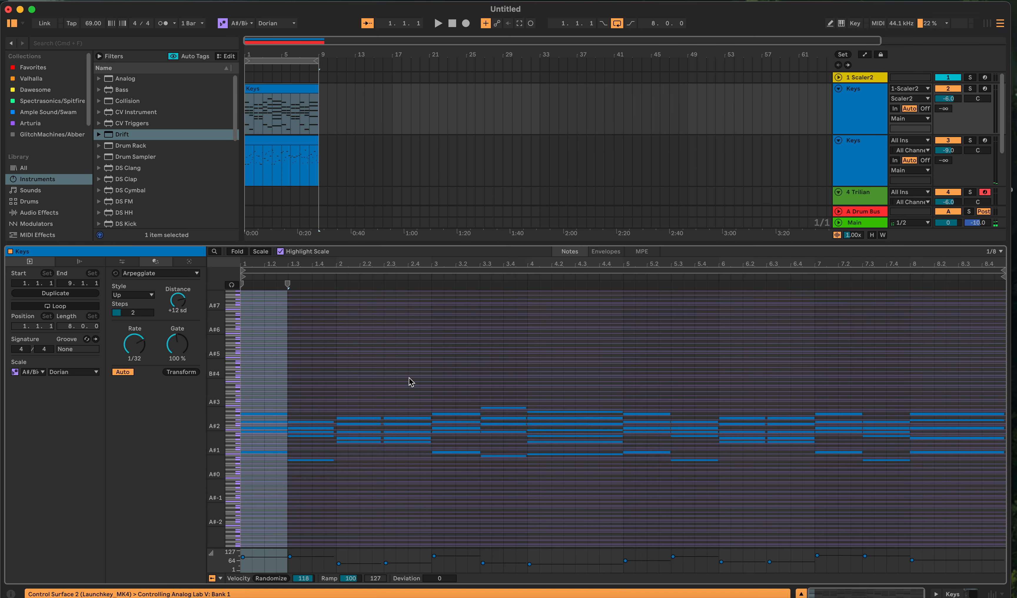
{"action": "key", "text": "shift+Tab"}
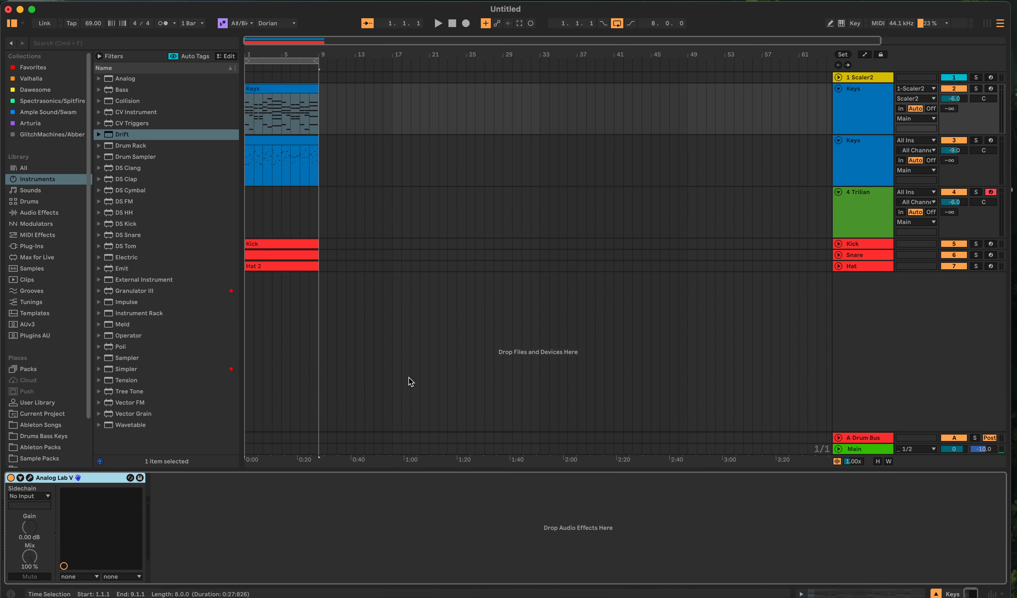
{"action": "left_click", "coordinate": [280, 91]}
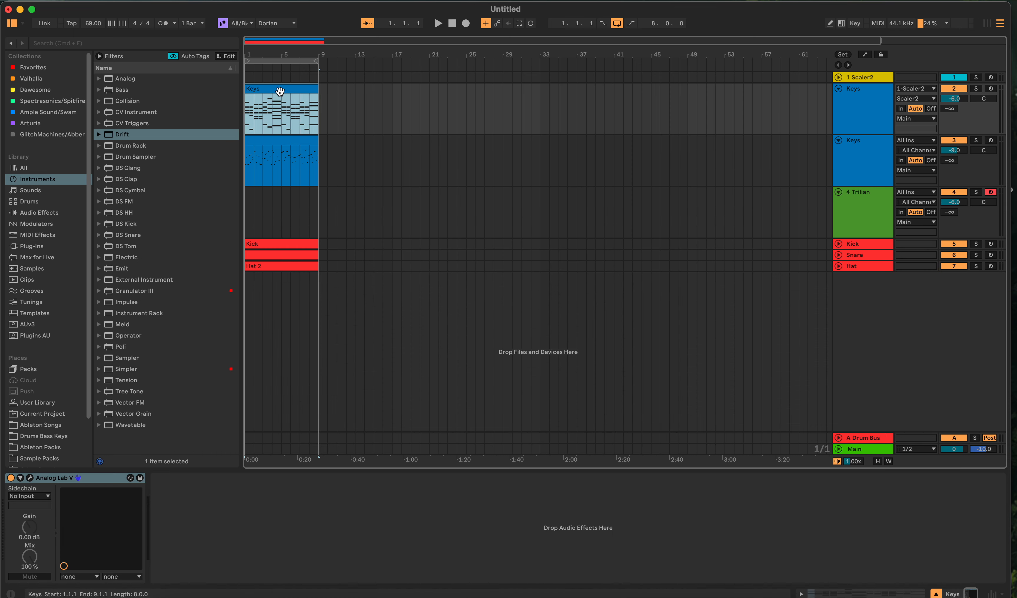
{"action": "double_click", "coordinate": [280, 92]}
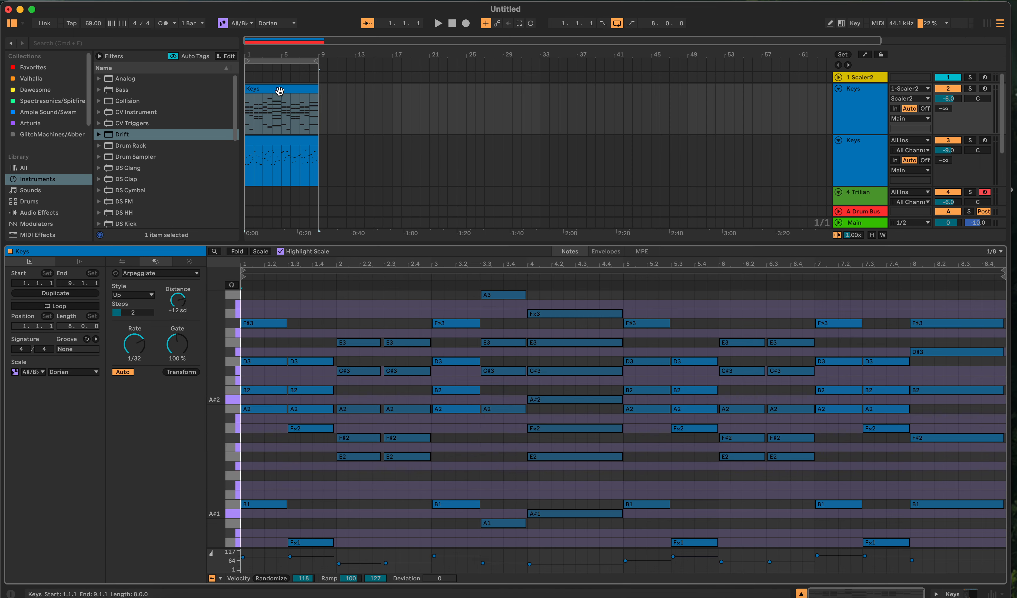
{"action": "scroll", "coordinate": [378, 508], "scroll_direction": "down", "scroll_amount": 3}
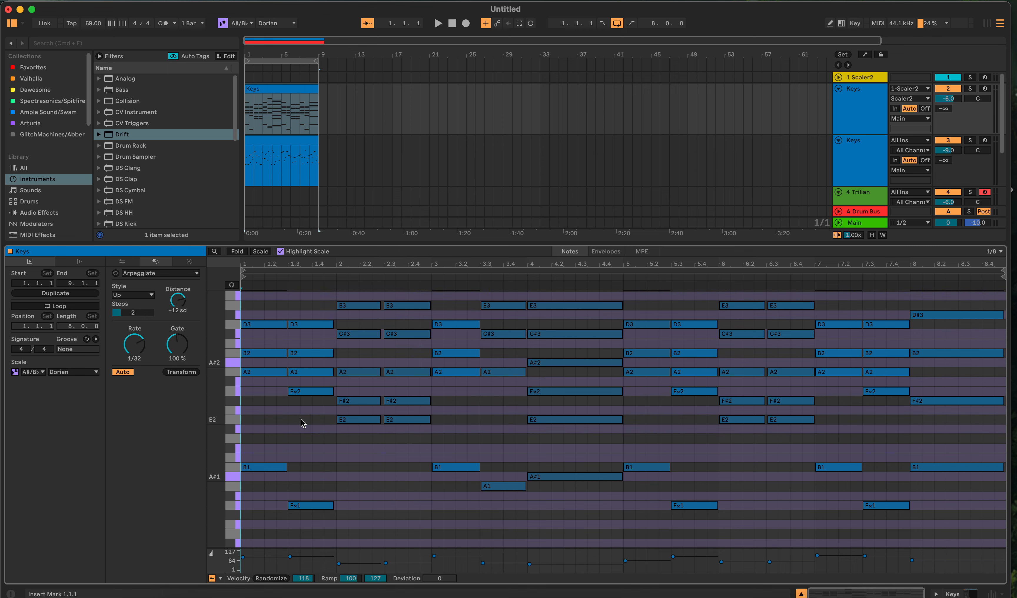
{"action": "left_click_drag", "start_coordinate": [247, 415], "coordinate": [1001, 543]}
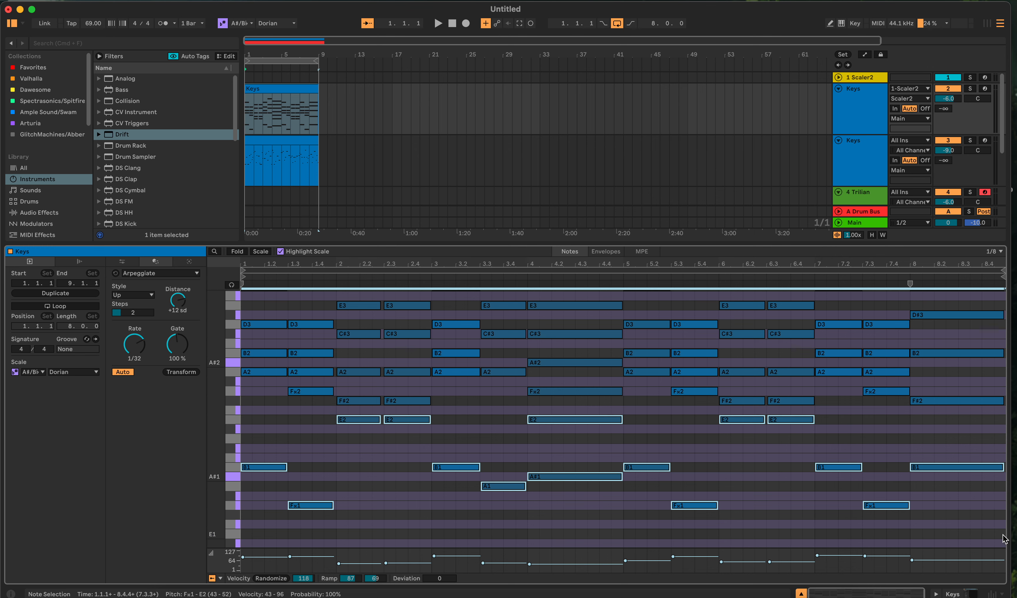
Create an empty 8-bar MIDI clip on the 4 Trilian track and paste the copied low notes at its start
{"action": "left_click", "coordinate": [321, 195]}
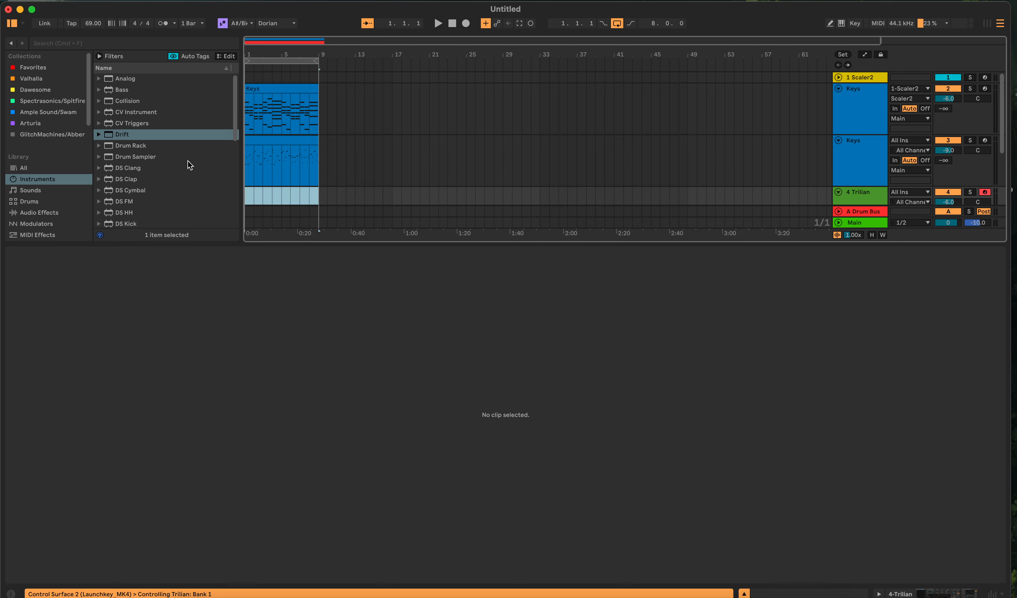
{"action": "key", "text": "super+shift+m"}
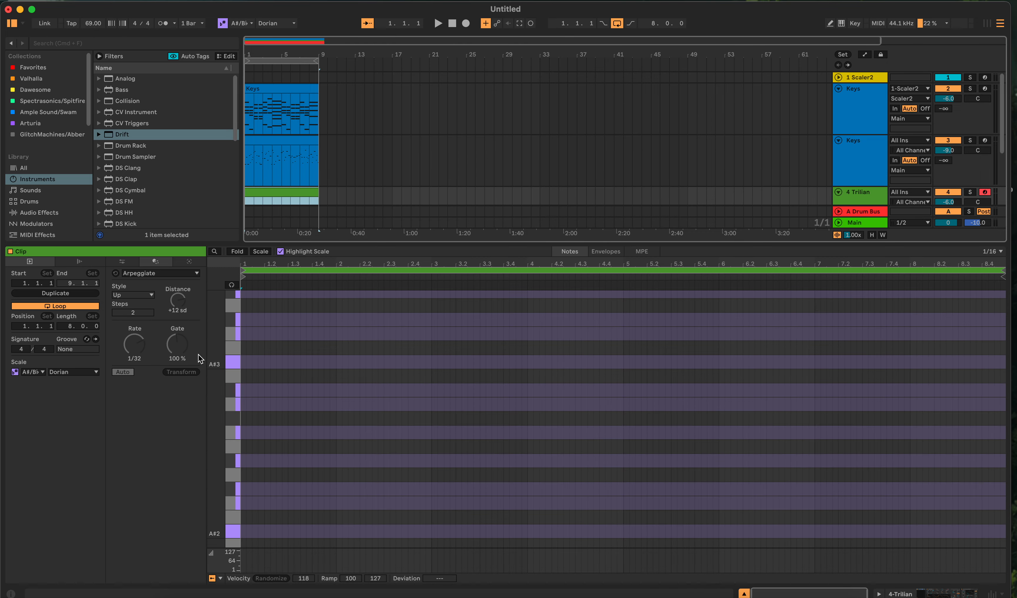
{"action": "left_click", "coordinate": [240, 396]}
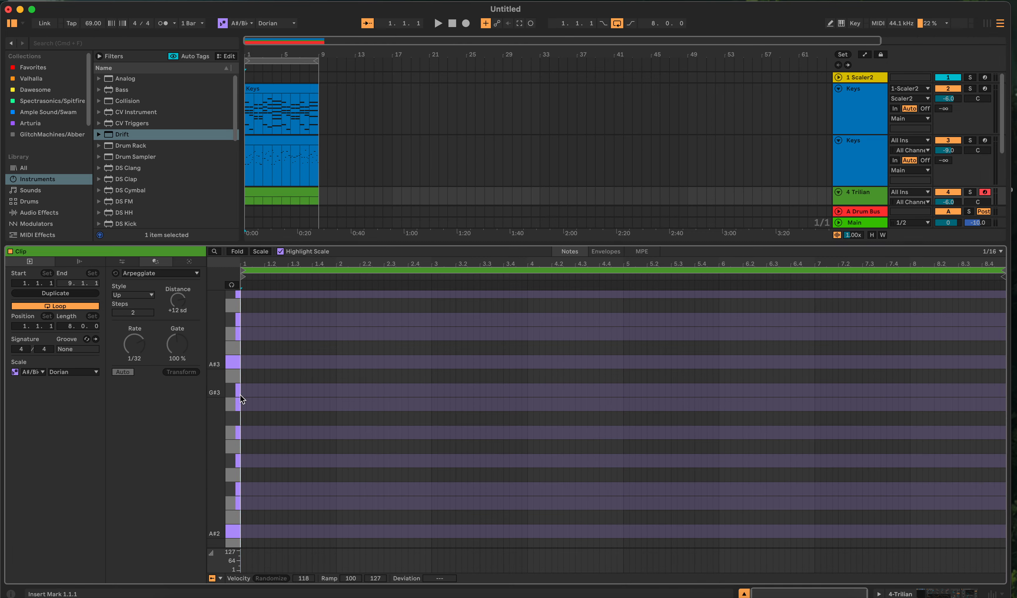
{"action": "key", "text": "super+v"}
{"action": "scroll", "coordinate": [290, 405], "scroll_direction": "down", "scroll_amount": 3}
{"action": "scroll", "coordinate": [291, 402], "scroll_direction": "down", "scroll_amount": 2}
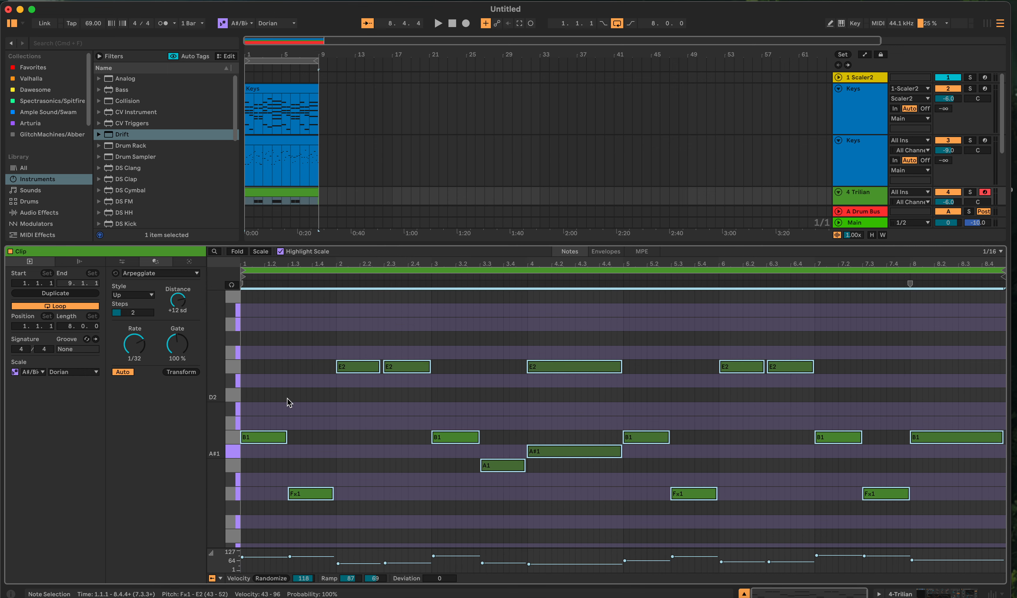
Play the bass line and delete the long E2 note above the A#1 in bar 4
{"action": "key", "text": "space"}
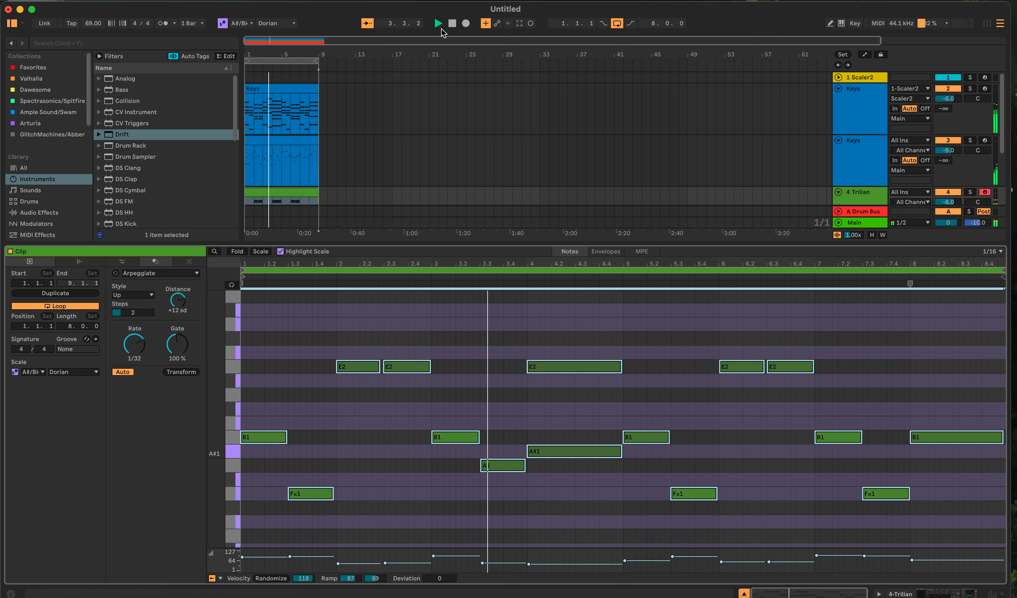
{"action": "left_click", "coordinate": [601, 318]}
{"action": "left_click", "coordinate": [575, 367]}
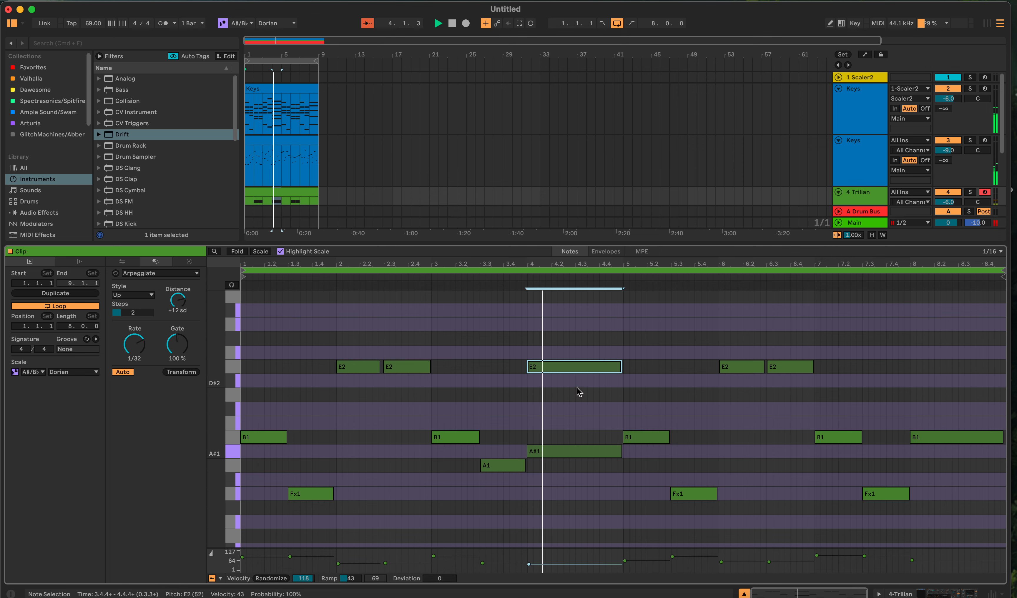
{"action": "key", "text": "Delete"}
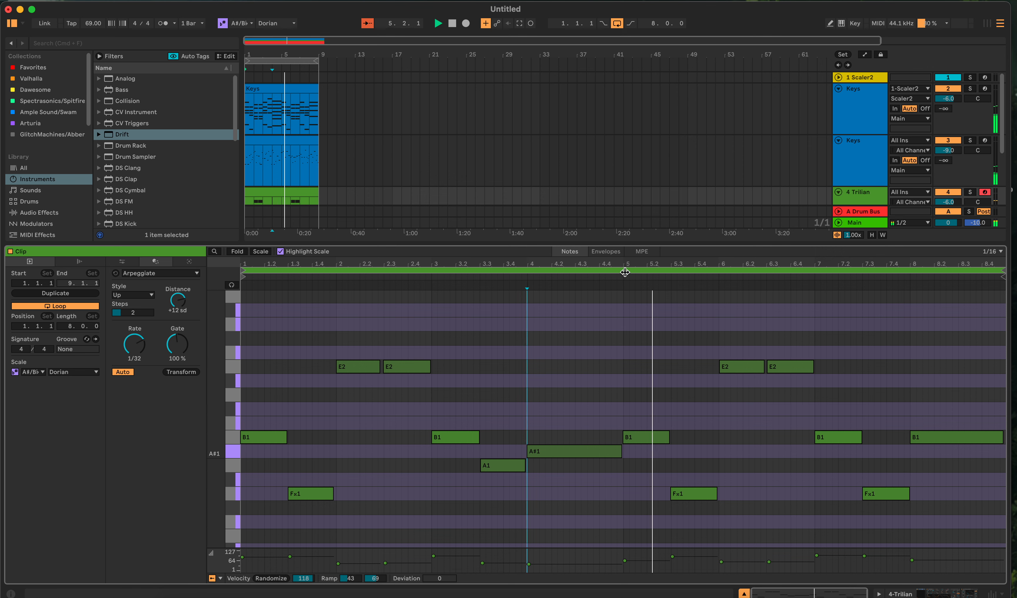
{"action": "left_click", "coordinate": [452, 24]}
Split the second E2 note of bar 2 at 2.4.1 and select its second half
{"action": "left_click", "coordinate": [407, 353]}
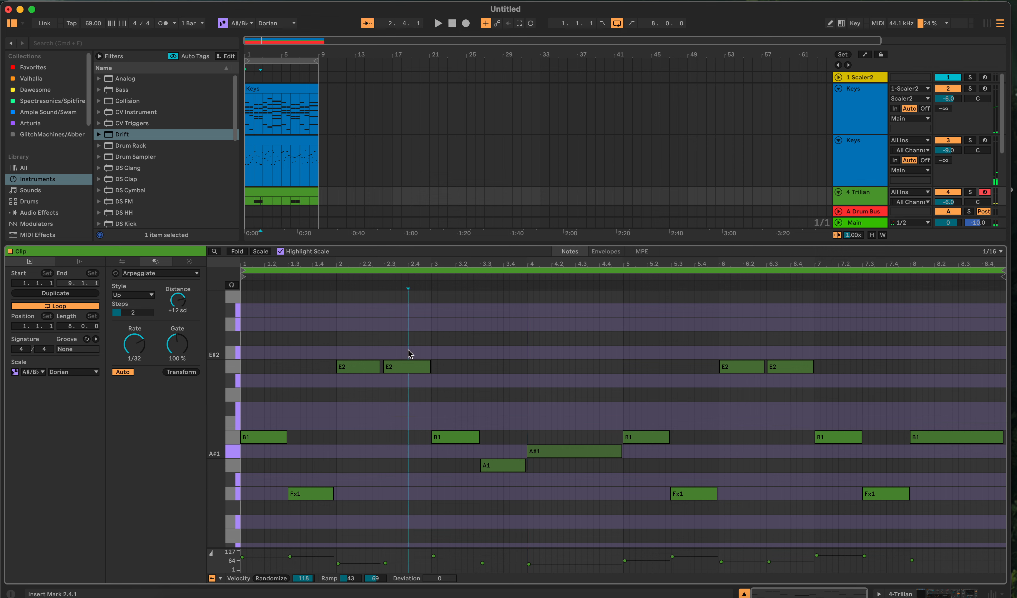
{"action": "key", "text": "super+e"}
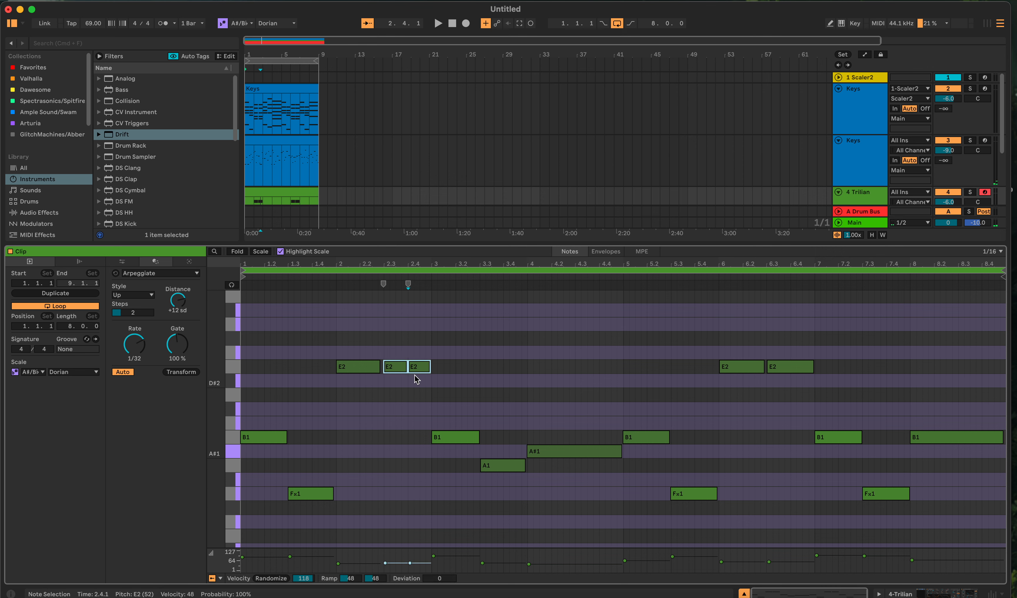
{"action": "left_click", "coordinate": [412, 380]}
{"action": "left_click", "coordinate": [416, 369]}
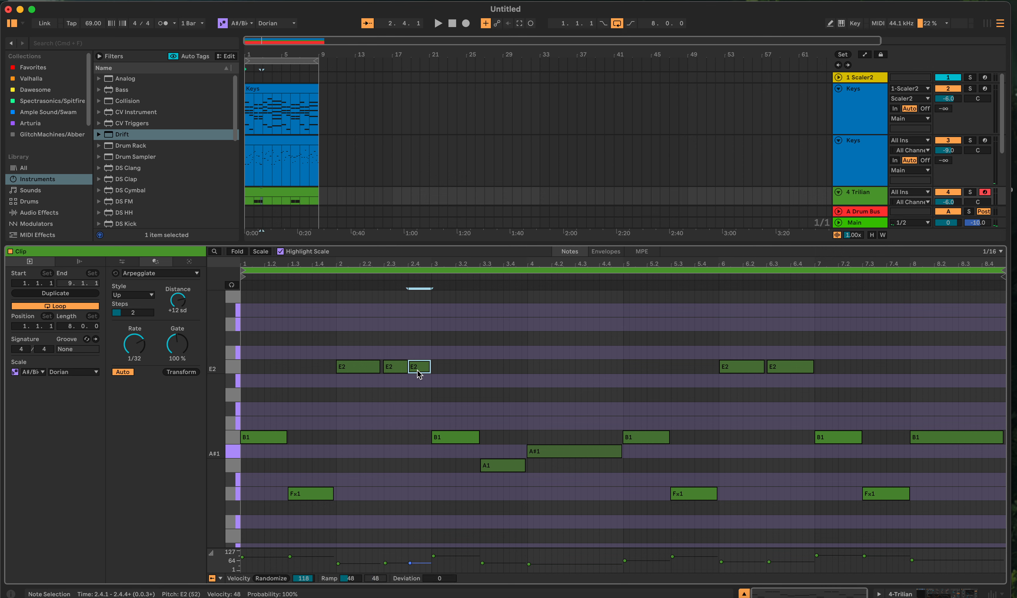
Try the split-off note at 2.4.1 three semitones lower at C#2, and return it to E2
{"action": "key", "text": "Down"}
{"action": "key", "text": "Down"}
{"action": "key", "text": "Down"}
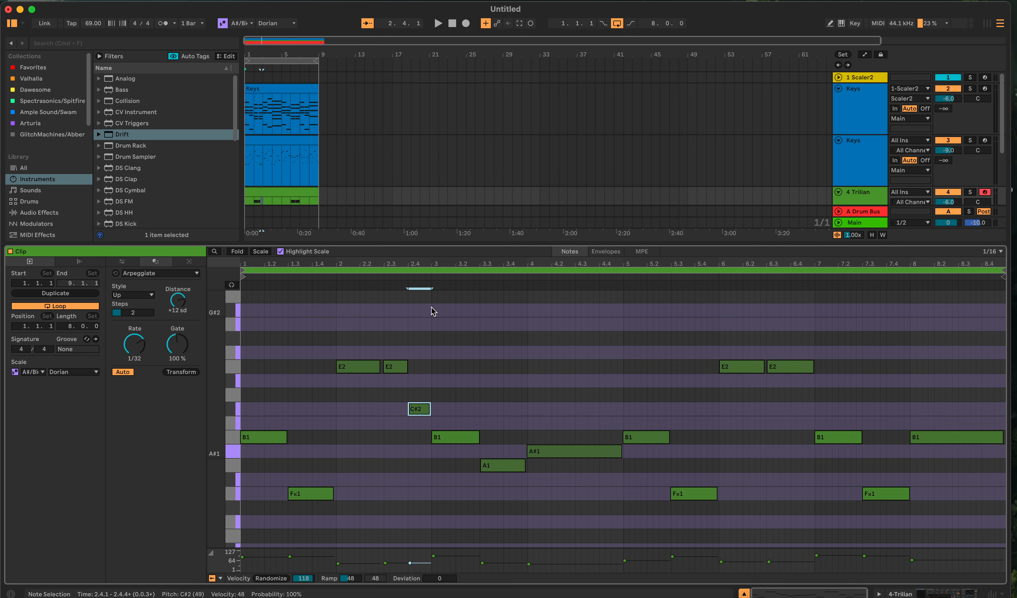
{"action": "key", "text": "Up"}
{"action": "key", "text": "Up"}
{"action": "key", "text": "Up"}
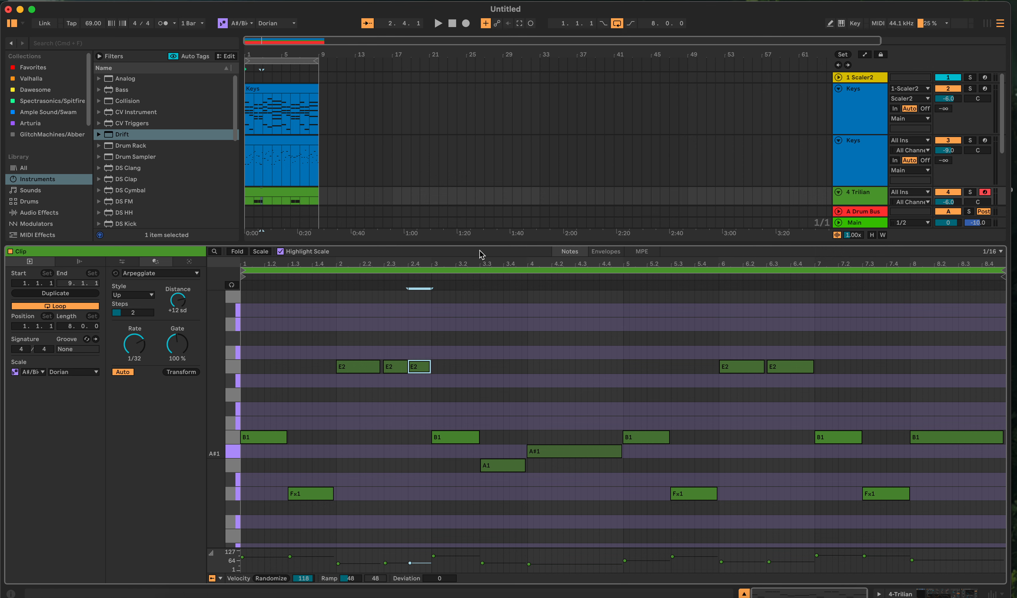
{"action": "left_click_drag", "start_coordinate": [320, 80], "coordinate": [180, 242]}
{"action": "left_click", "coordinate": [240, 23]}
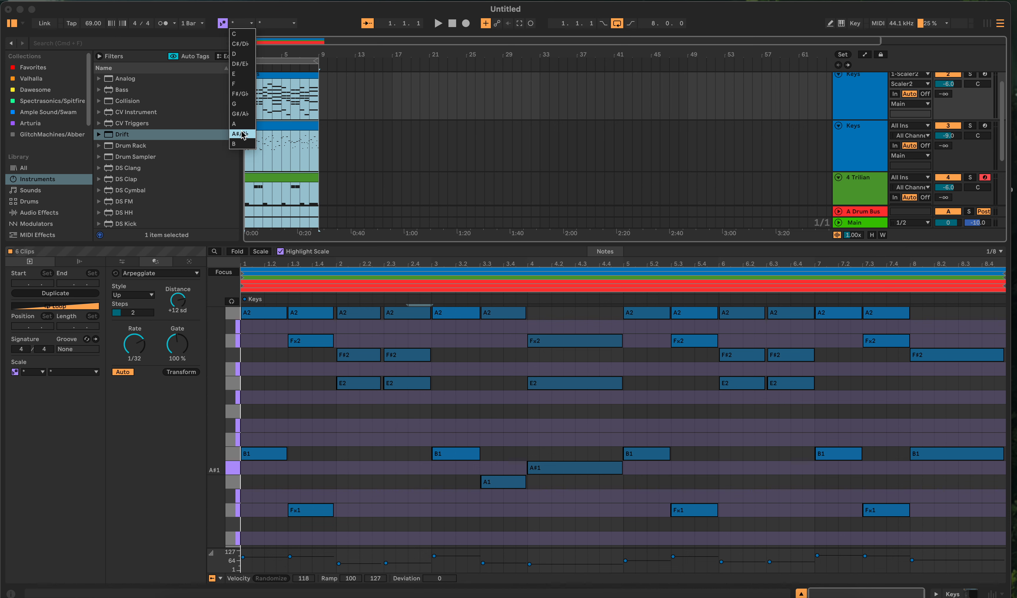
{"action": "left_click", "coordinate": [394, 129]}
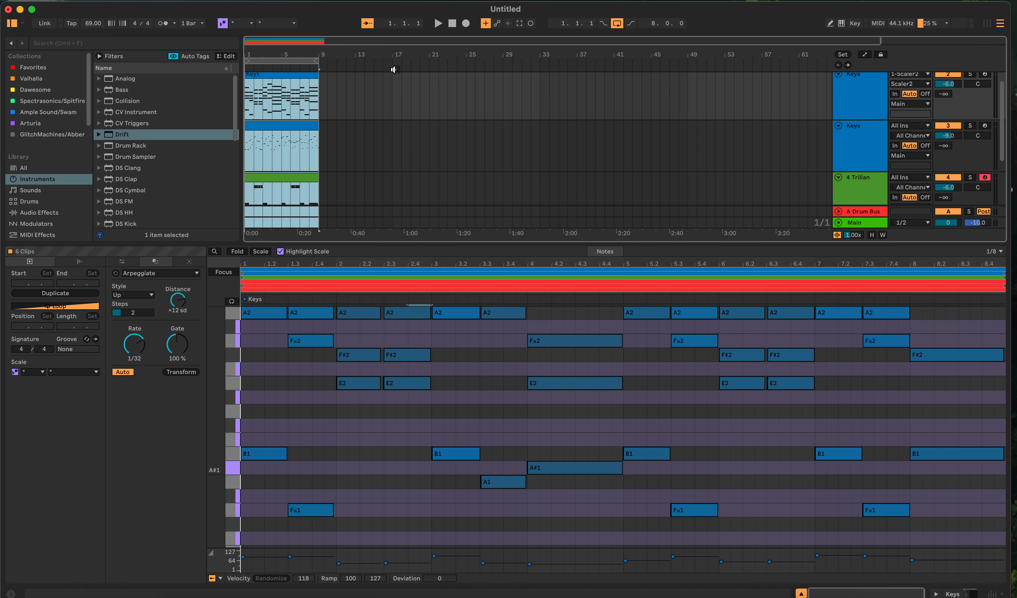
{"action": "scroll", "coordinate": [412, 119], "scroll_direction": "up", "scroll_amount": 2}
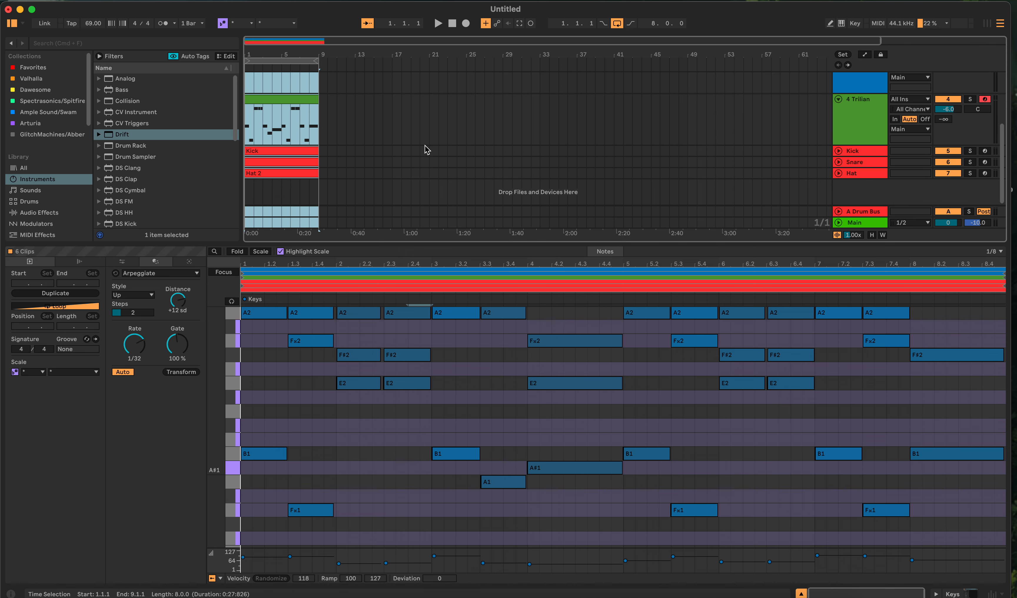
Select the 1 Scaler2 track and show its Scaler2 device
{"action": "left_click", "coordinate": [403, 78]}
{"action": "key", "text": "shift+Tab"}
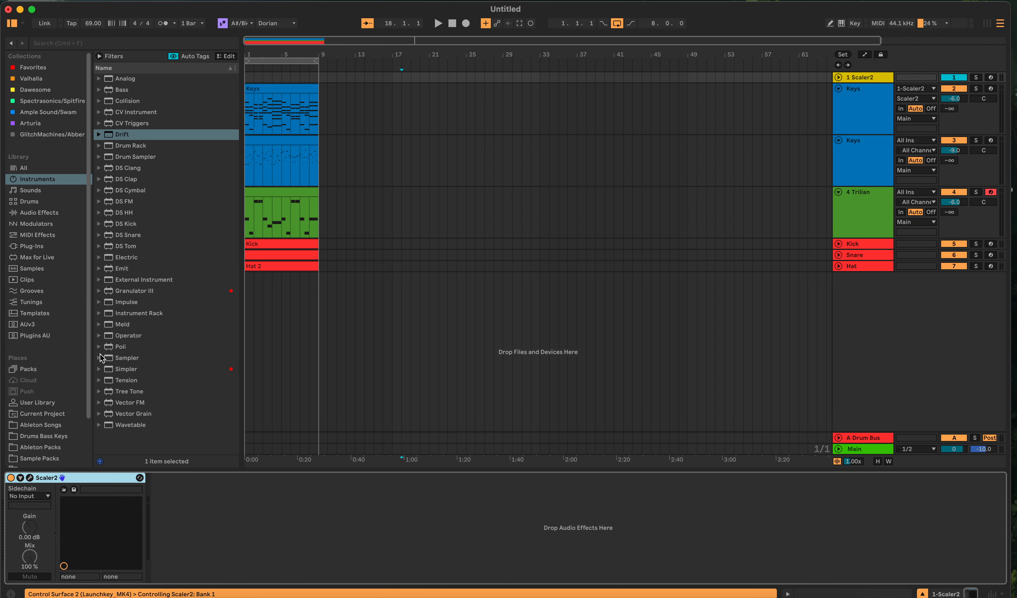
Check Scaler2's detected scales, and set the scale of the clips on all tracks to B Minor
{"action": "left_click", "coordinate": [30, 478]}
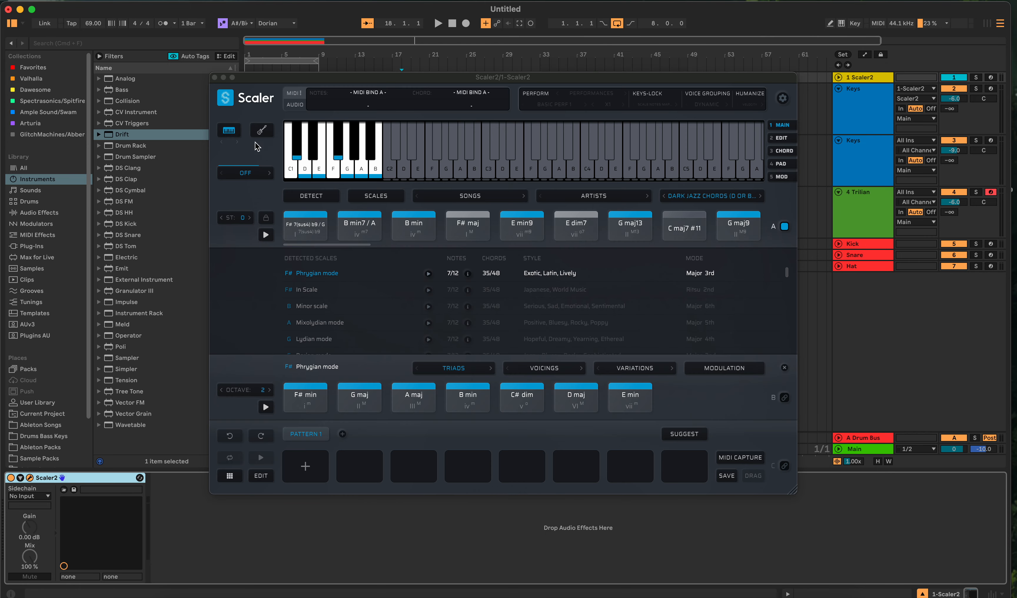
{"action": "left_click", "coordinate": [214, 78]}
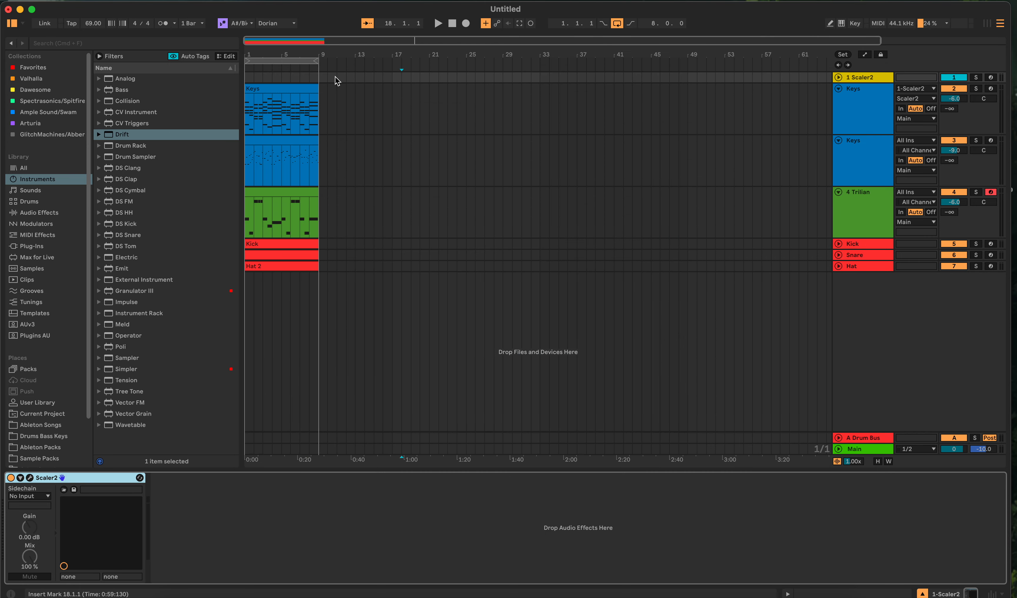
{"action": "left_click_drag", "start_coordinate": [335, 80], "coordinate": [211, 301]}
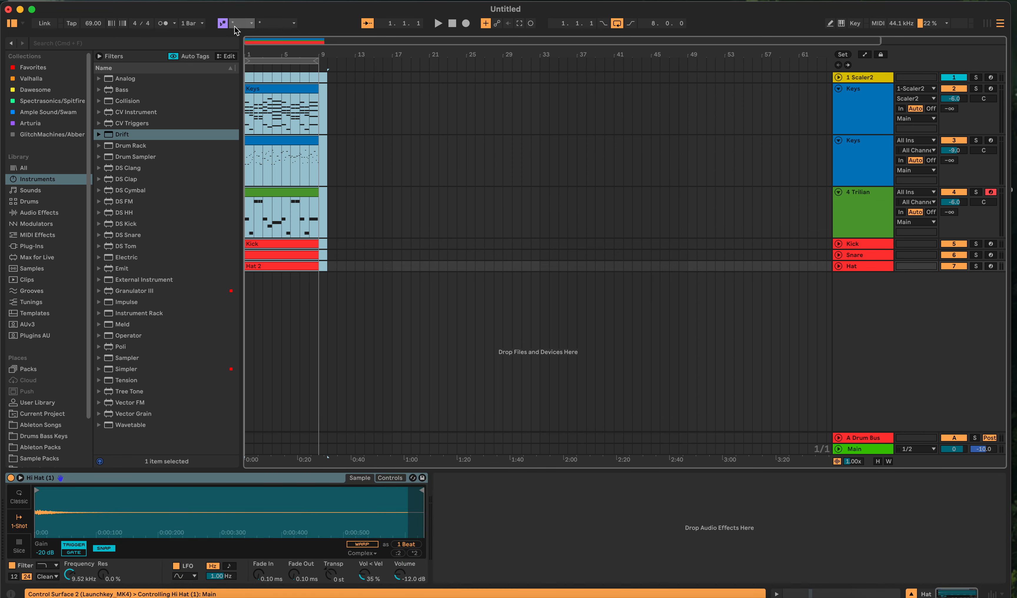
{"action": "left_click", "coordinate": [235, 26]}
{"action": "left_click", "coordinate": [235, 144]}
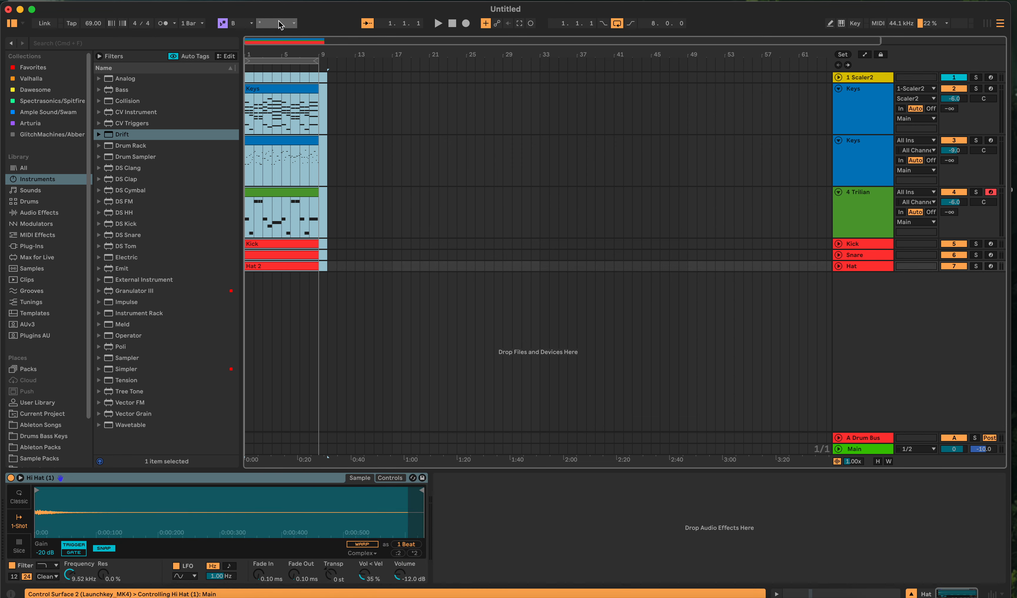
{"action": "left_click", "coordinate": [275, 23]}
{"action": "left_click", "coordinate": [273, 44]}
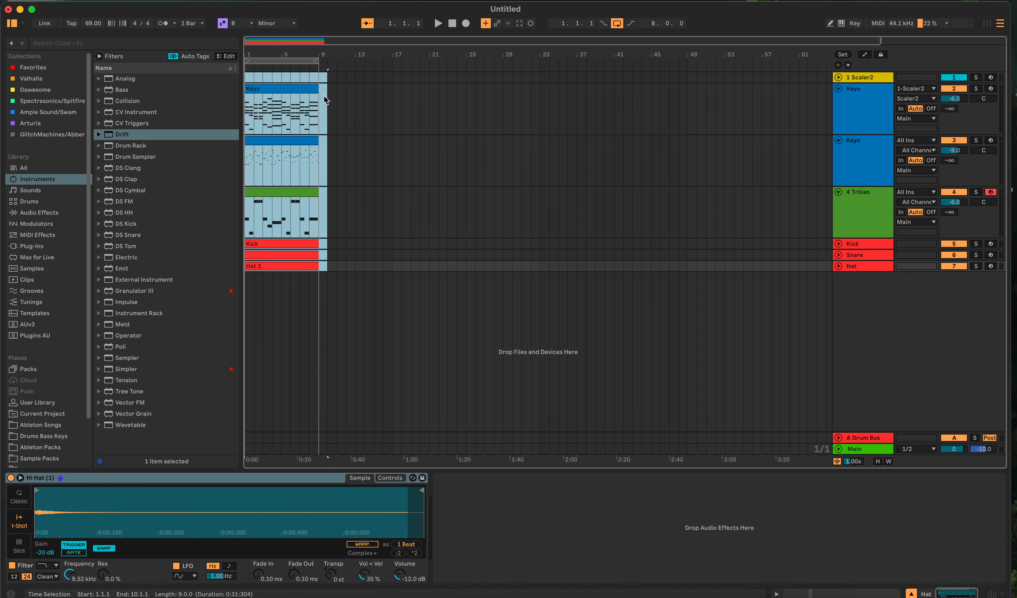
{"action": "left_click", "coordinate": [363, 107]}
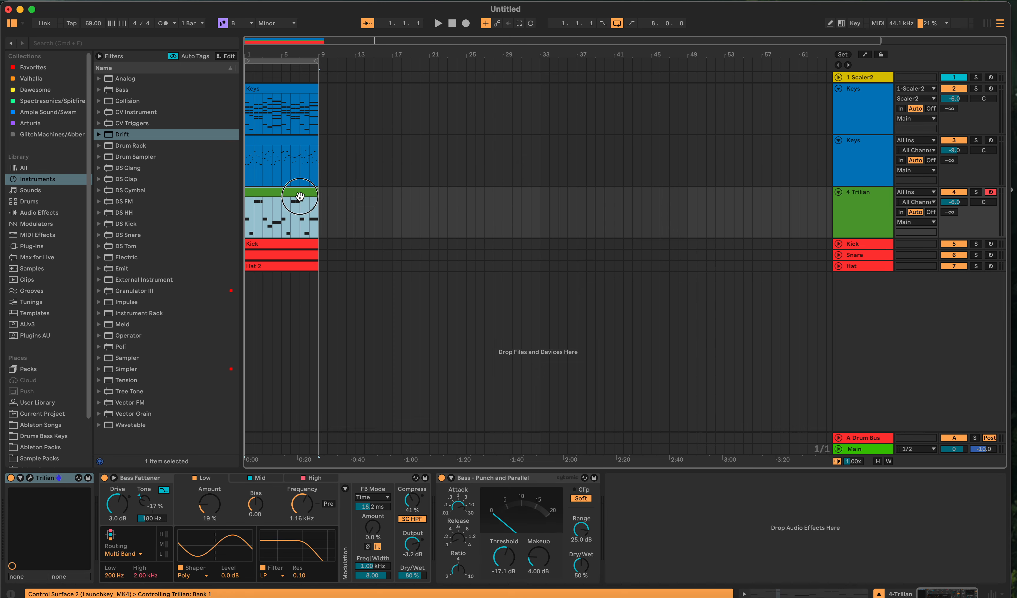
Lower the split-off E2 note at 2.4.1 in the 4 Trilian clip to C#2, and play the passage from bar 2
{"action": "double_click", "coordinate": [301, 201]}
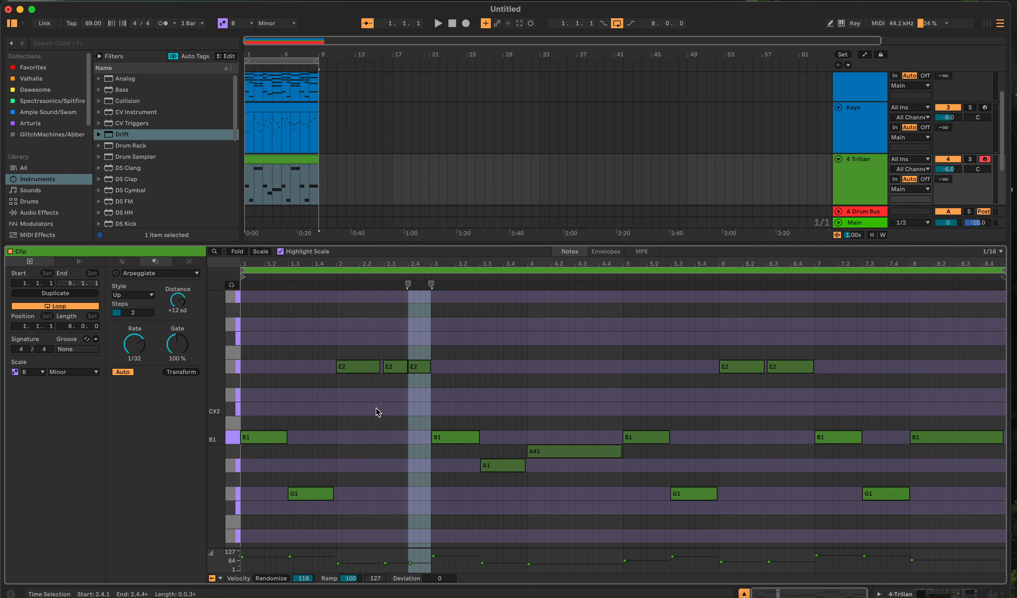
{"action": "left_click", "coordinate": [420, 365]}
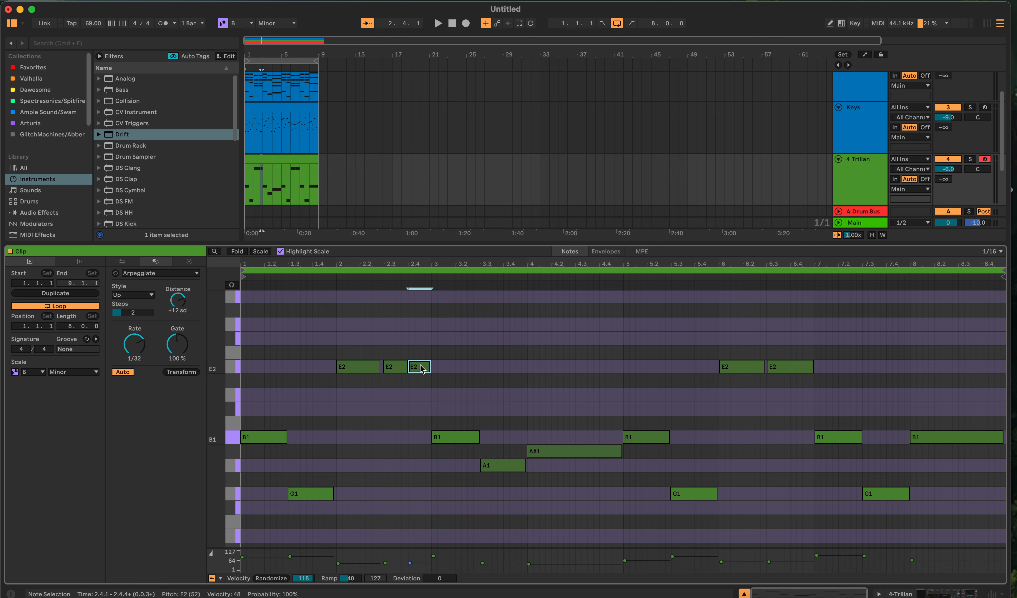
{"action": "key", "text": "Down"}
{"action": "key", "text": "Down"}
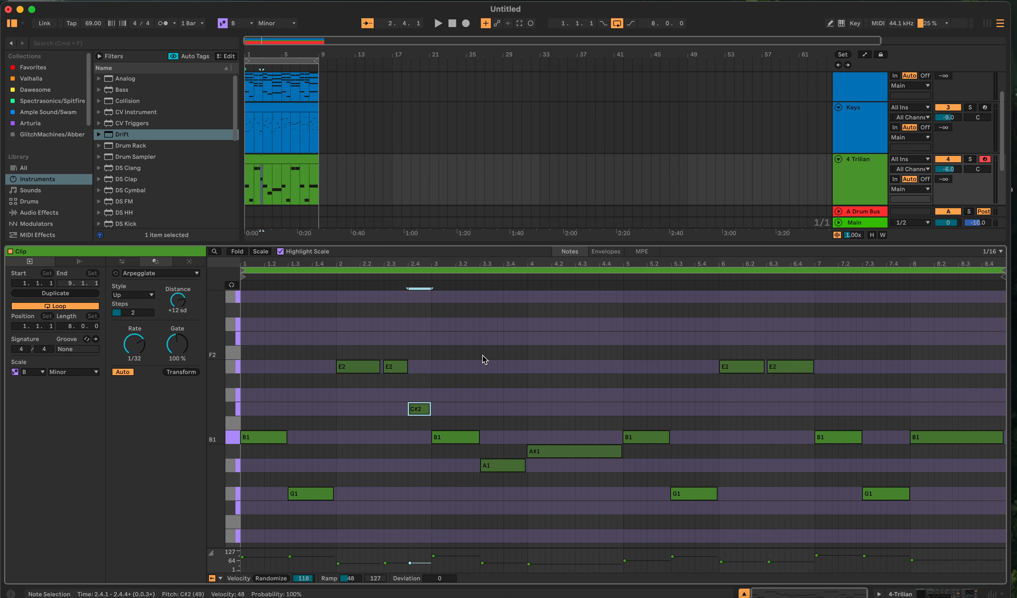
{"action": "left_click", "coordinate": [336, 284]}
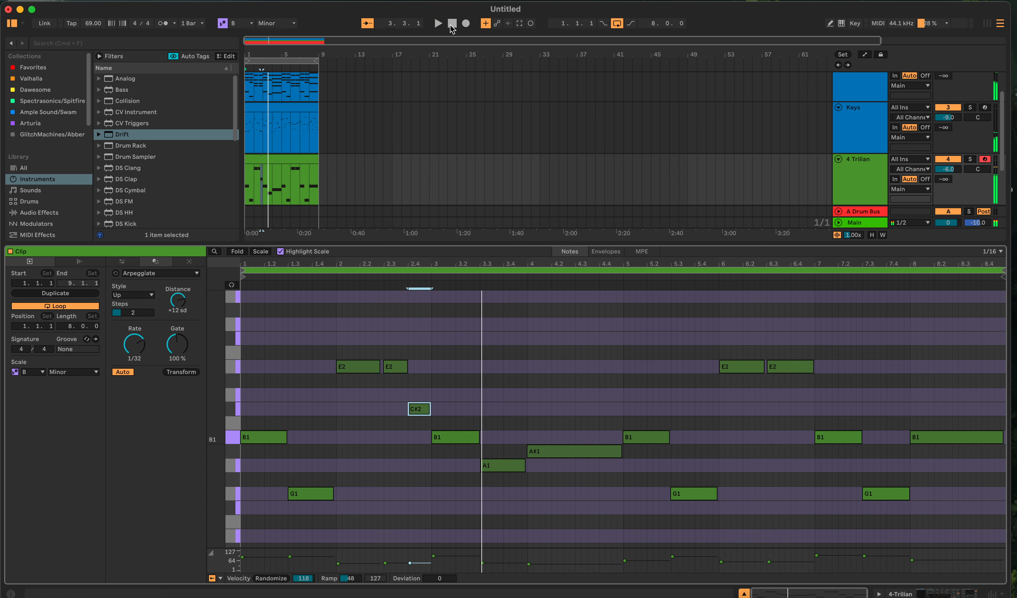
{"action": "key", "text": "space"}
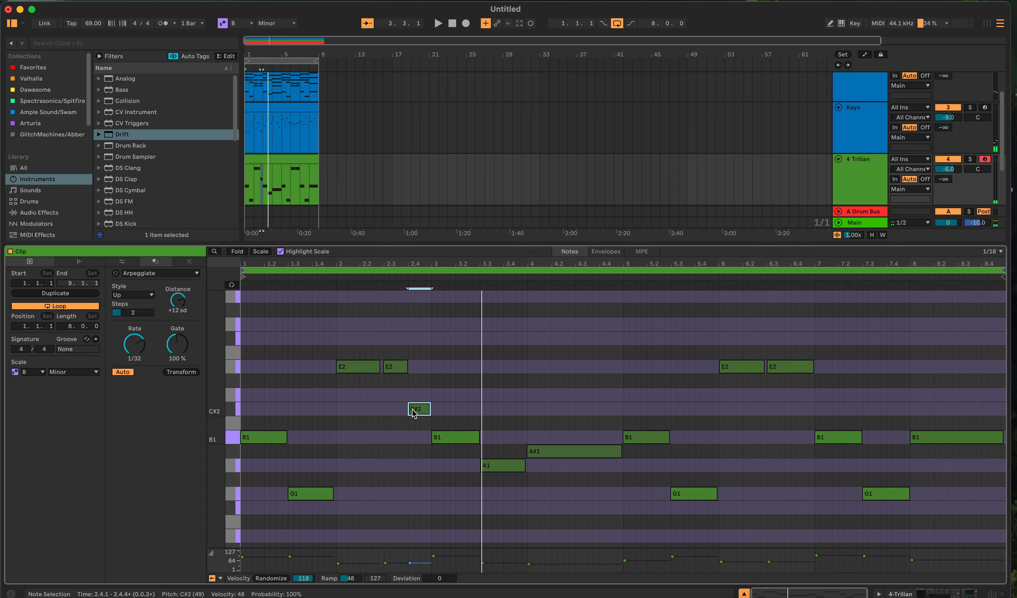
Split the second E2 note of bar 6 at 6.4.1 and lower its second half to D2
{"action": "left_click", "coordinate": [789, 353]}
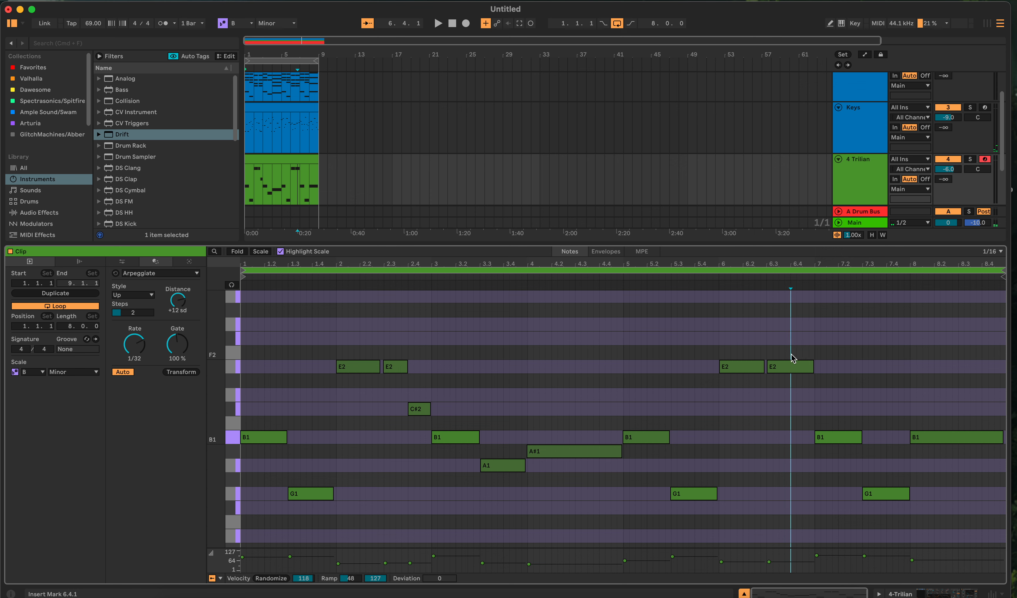
{"action": "key", "text": "super+e"}
{"action": "left_click", "coordinate": [803, 369]}
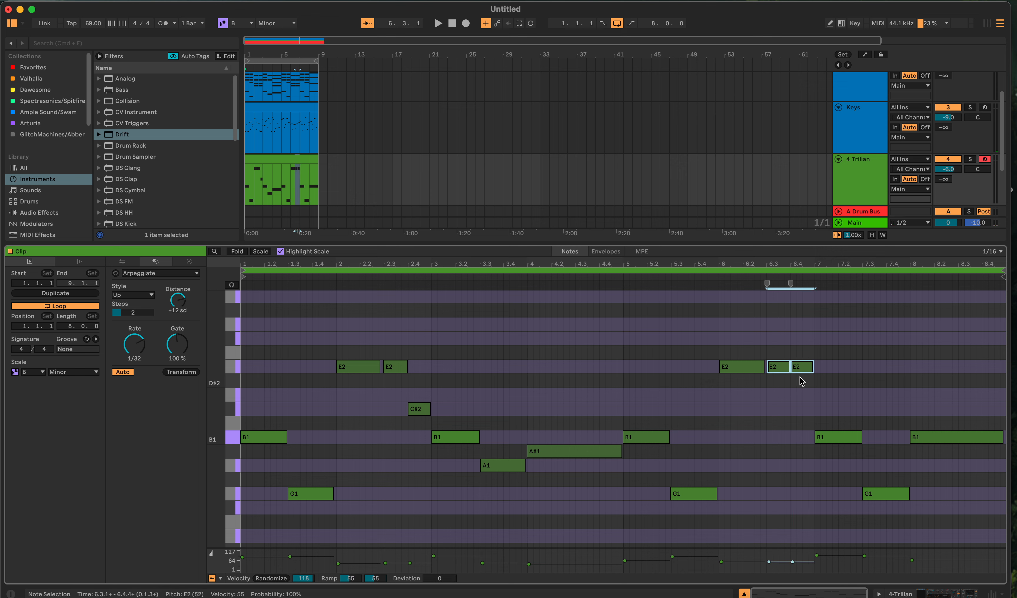
{"action": "left_click", "coordinate": [804, 367]}
{"action": "key", "text": "Down"}
{"action": "key", "text": "Down"}
{"action": "key", "text": "Down"}
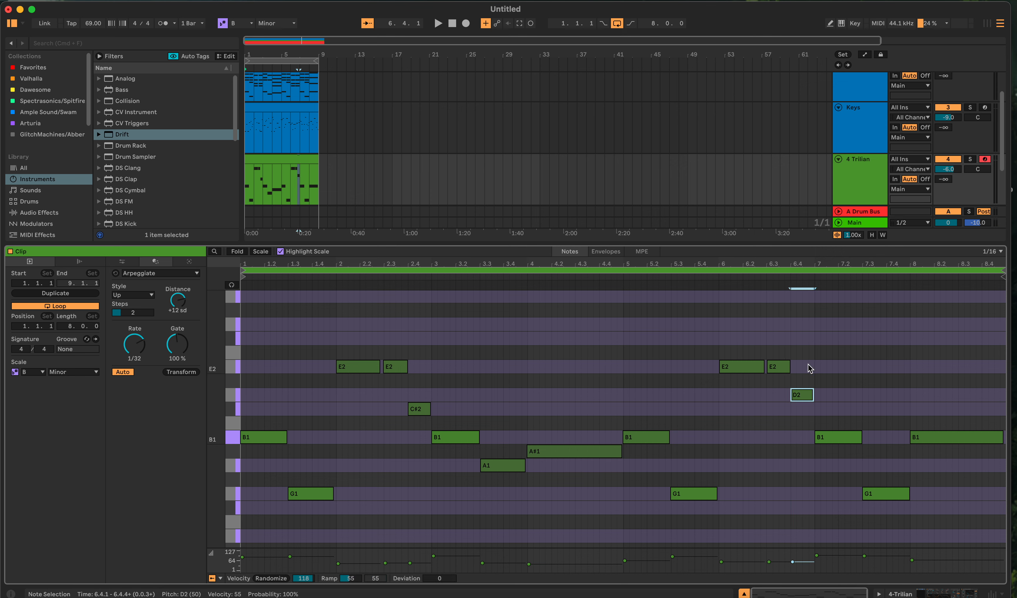
{"action": "key", "text": "Up"}
Split the D2 note at 6.4.3, lower its second half to C#2, and play the bass line from bar 2
{"action": "left_click", "coordinate": [802, 385]}
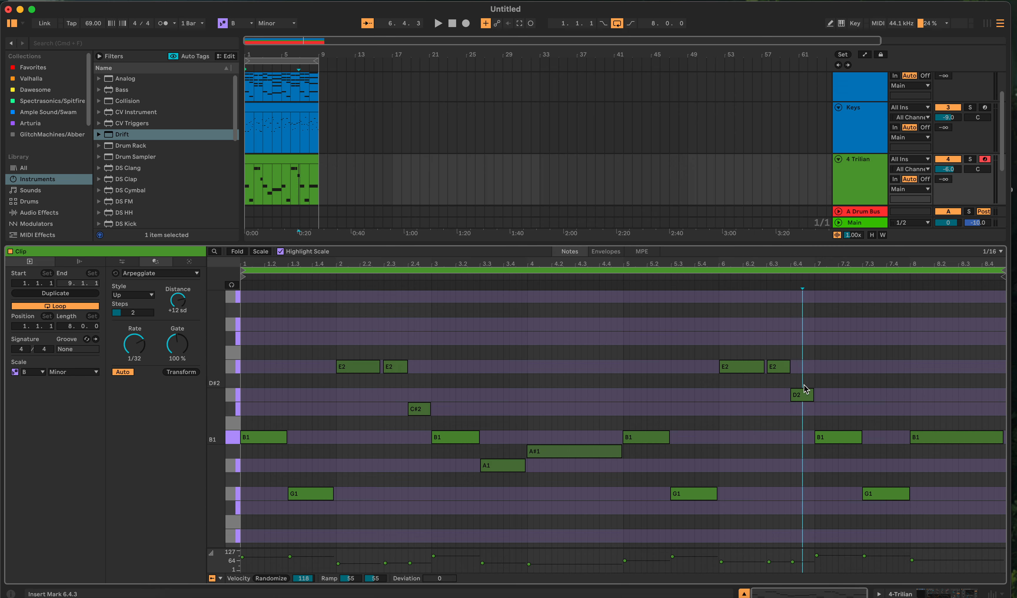
{"action": "key", "text": "super+e"}
{"action": "left_click", "coordinate": [810, 396]}
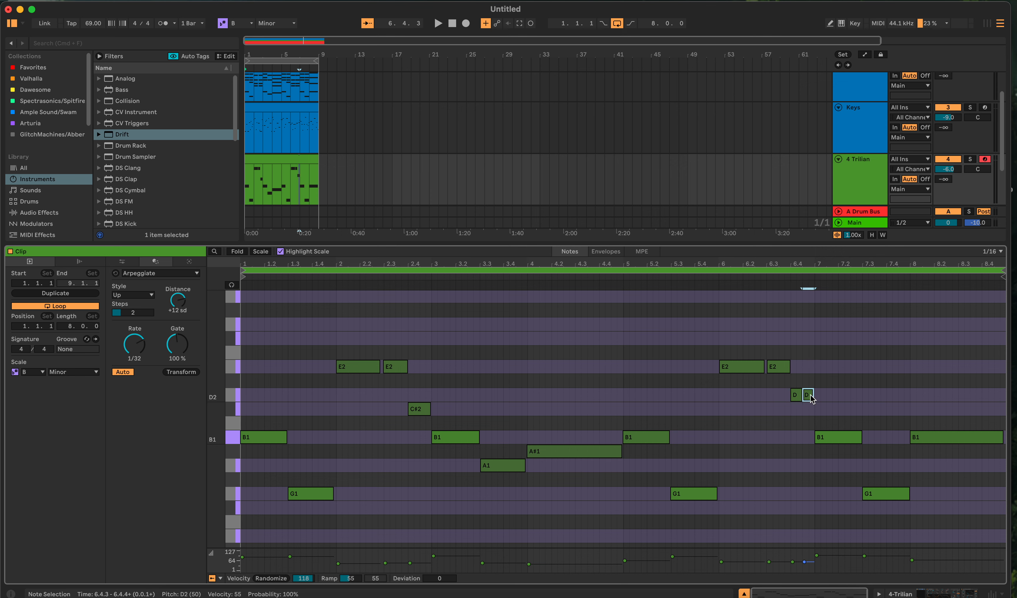
{"action": "key", "text": "Down"}
{"action": "key", "text": "Down"}
{"action": "key", "text": "Up"}
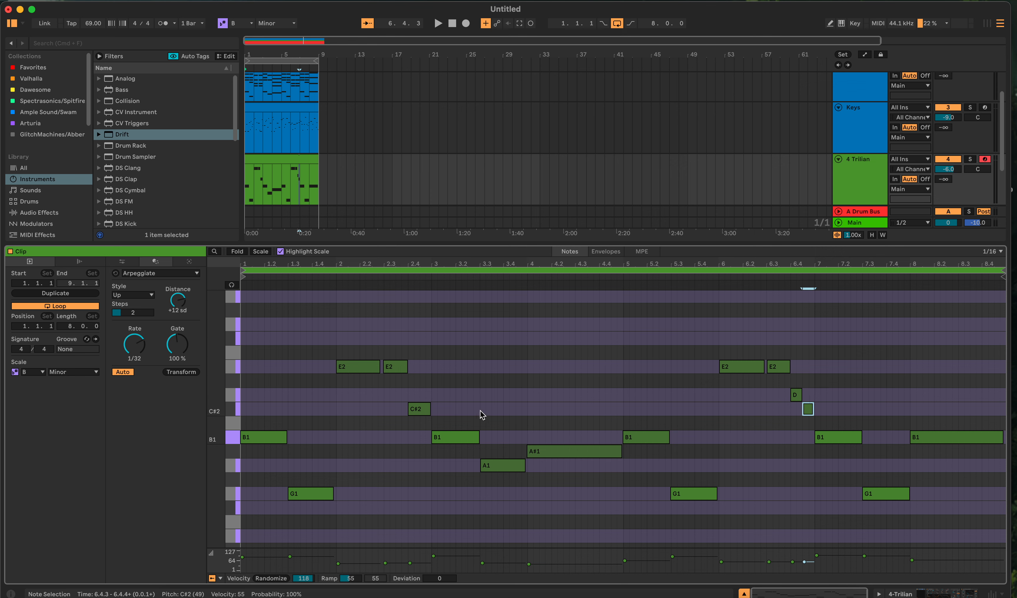
{"action": "left_click", "coordinate": [334, 274]}
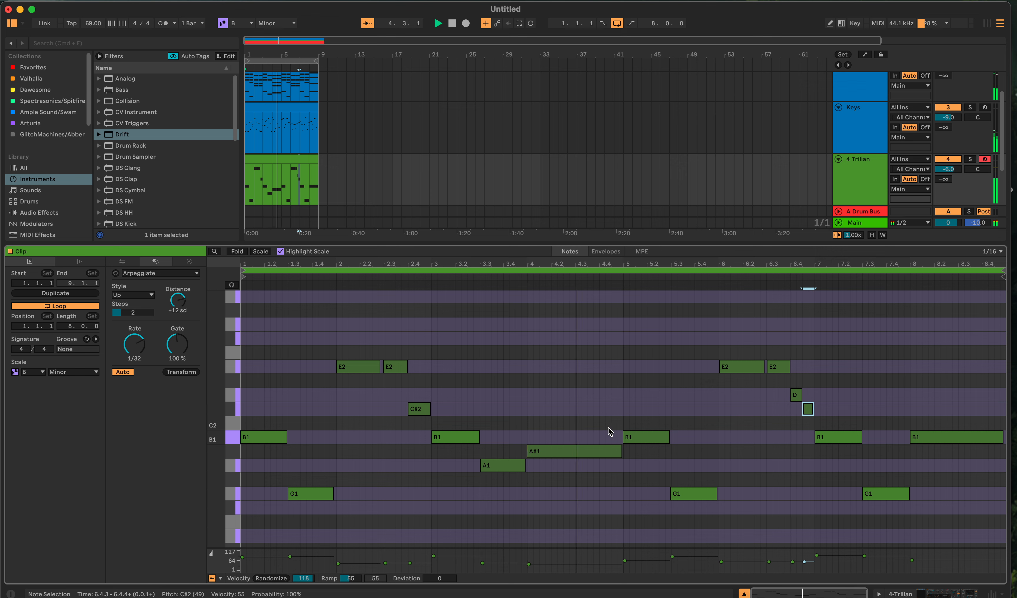
{"action": "key", "text": "space"}
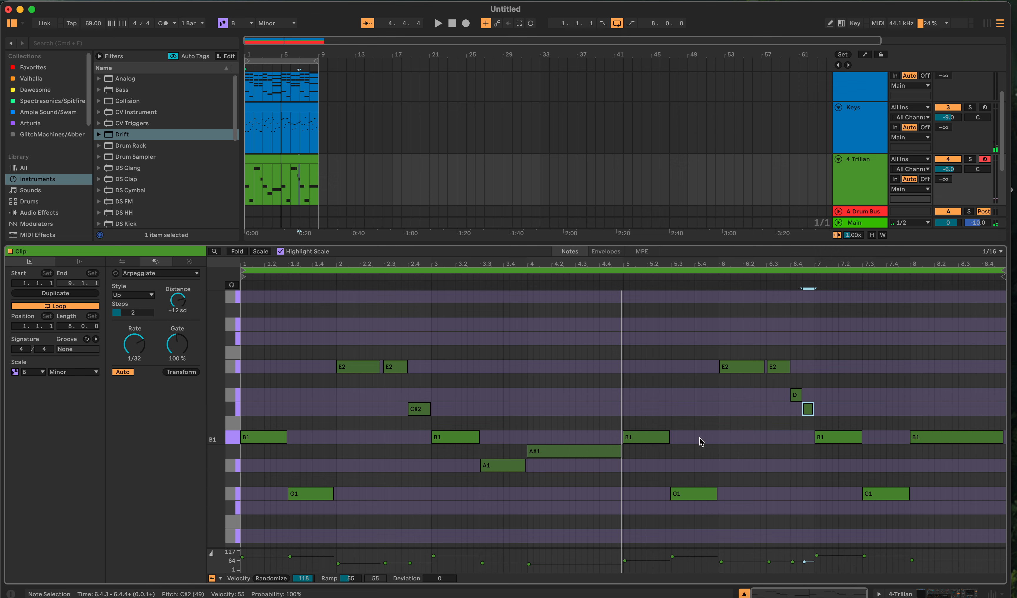
Split the long A#1 note of bar 4 at 4.3.1, 4.4.1 and 4.4.3
{"action": "left_click", "coordinate": [574, 435]}
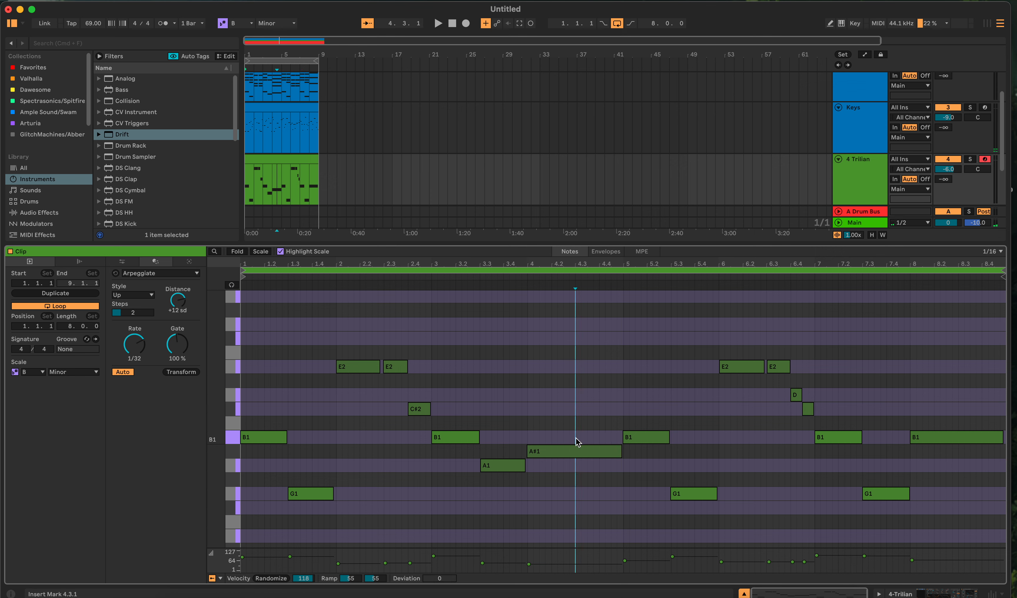
{"action": "key", "text": "super+e"}
{"action": "left_click", "coordinate": [598, 435]}
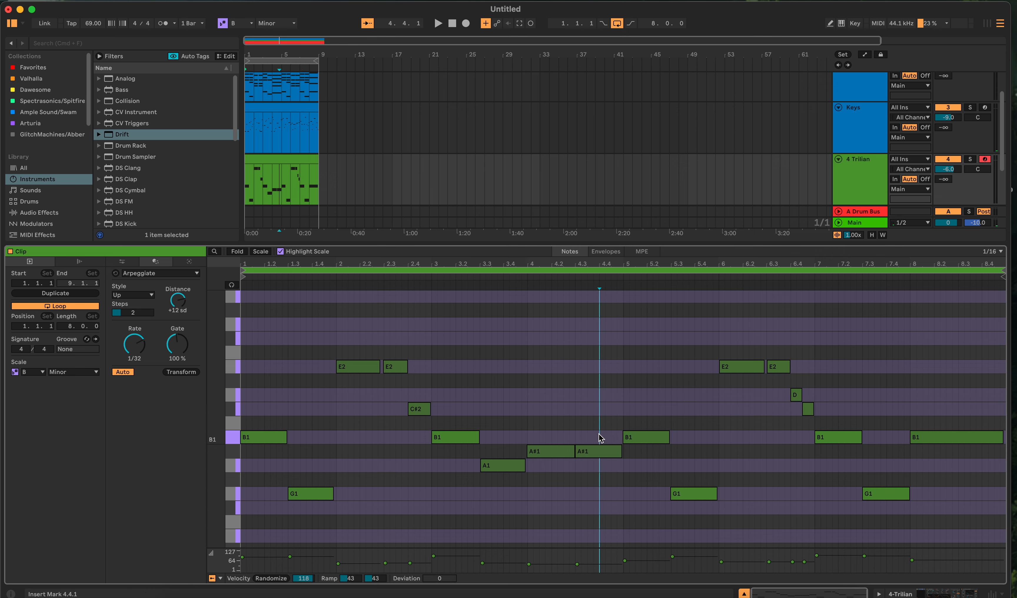
{"action": "key", "text": "super+e"}
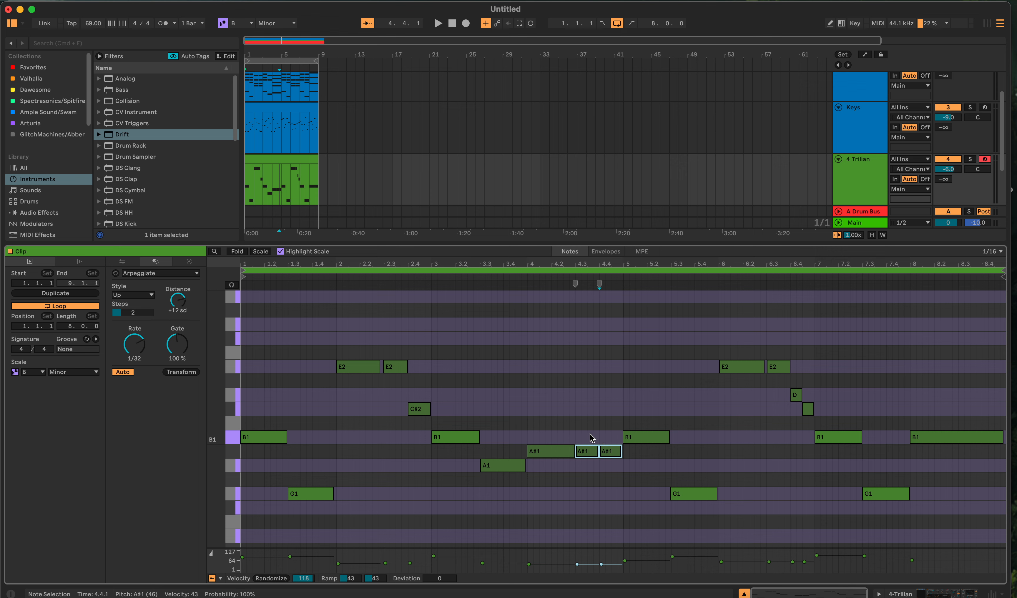
{"action": "left_click", "coordinate": [612, 436]}
{"action": "key", "text": "super+e"}
{"action": "left_click", "coordinate": [610, 466]}
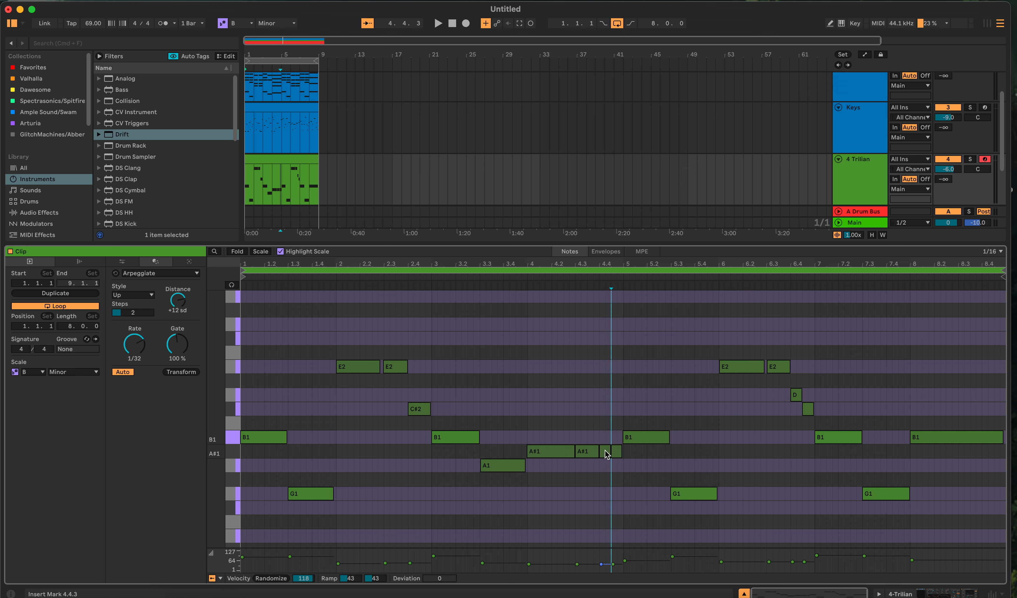
Set the velocity of the A#1 notes to 34 at 4.3.1 and 17 at 4.4.3, and play the loop
{"action": "left_click", "coordinate": [577, 564]}
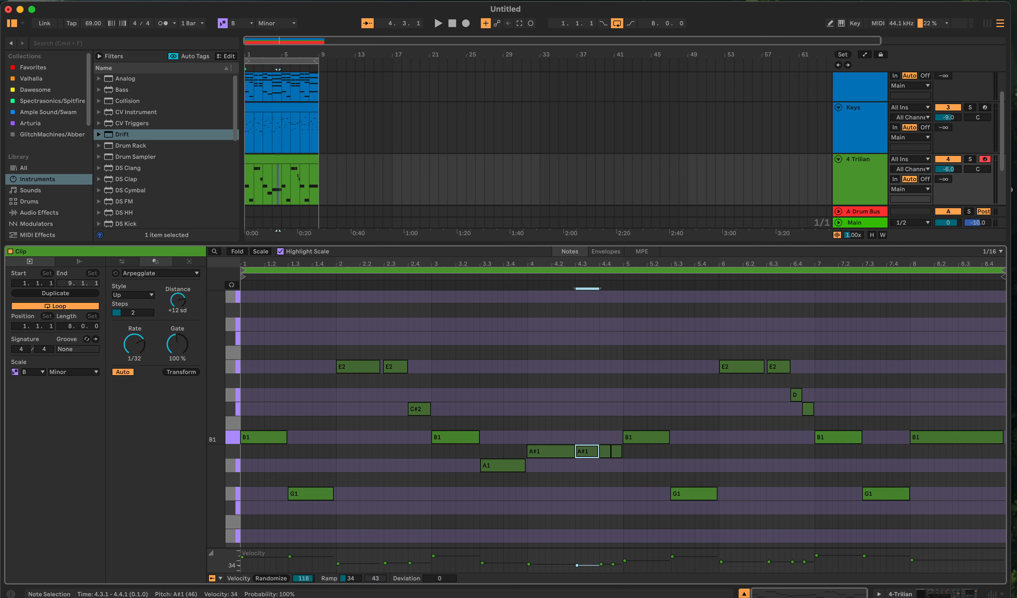
{"action": "left_click_drag", "start_coordinate": [604, 564], "coordinate": [614, 564]}
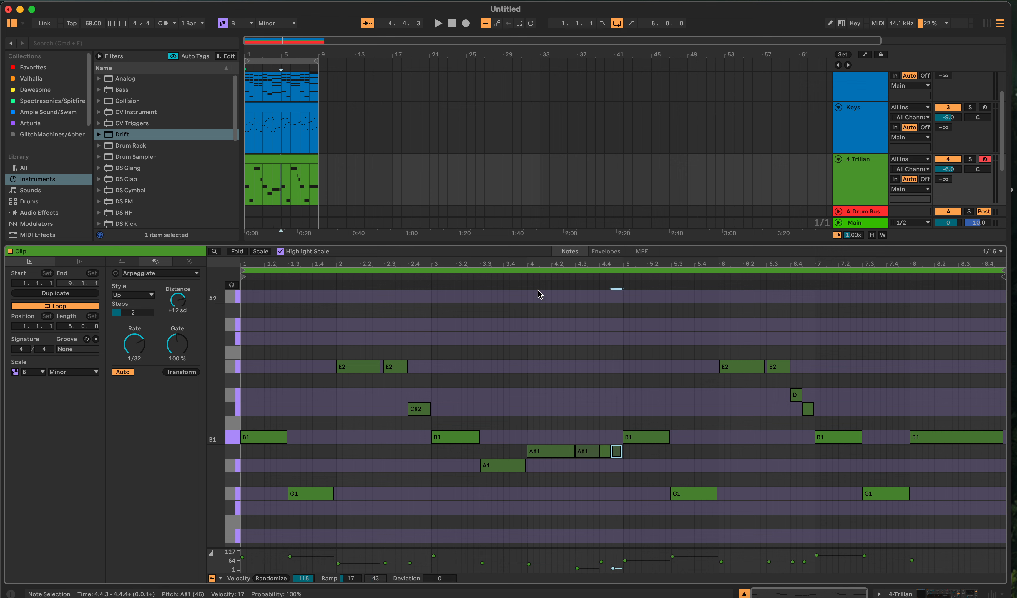
{"action": "left_click", "coordinate": [518, 278]}
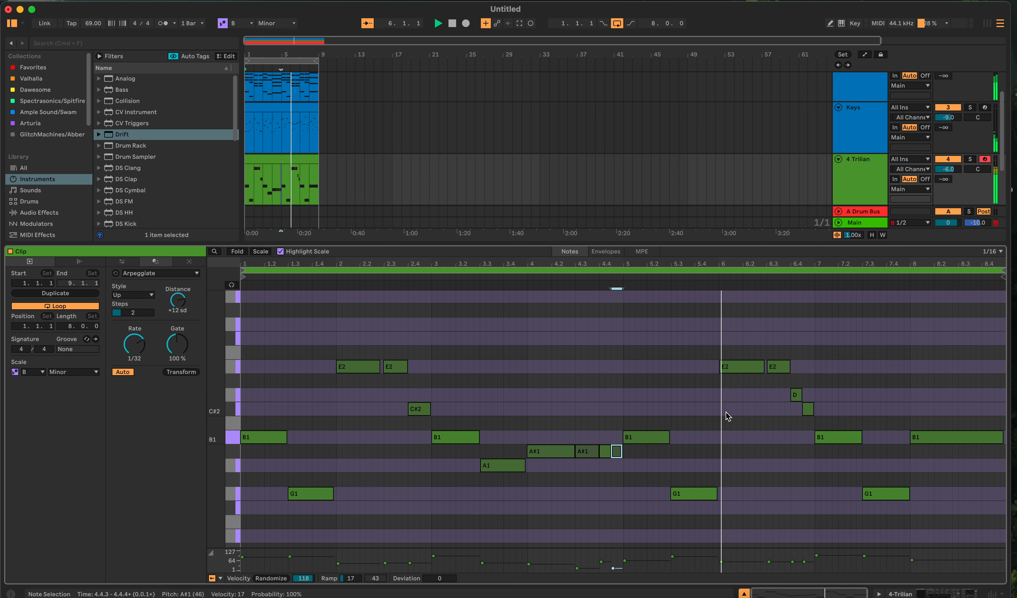
{"action": "left_click", "coordinate": [767, 415]}
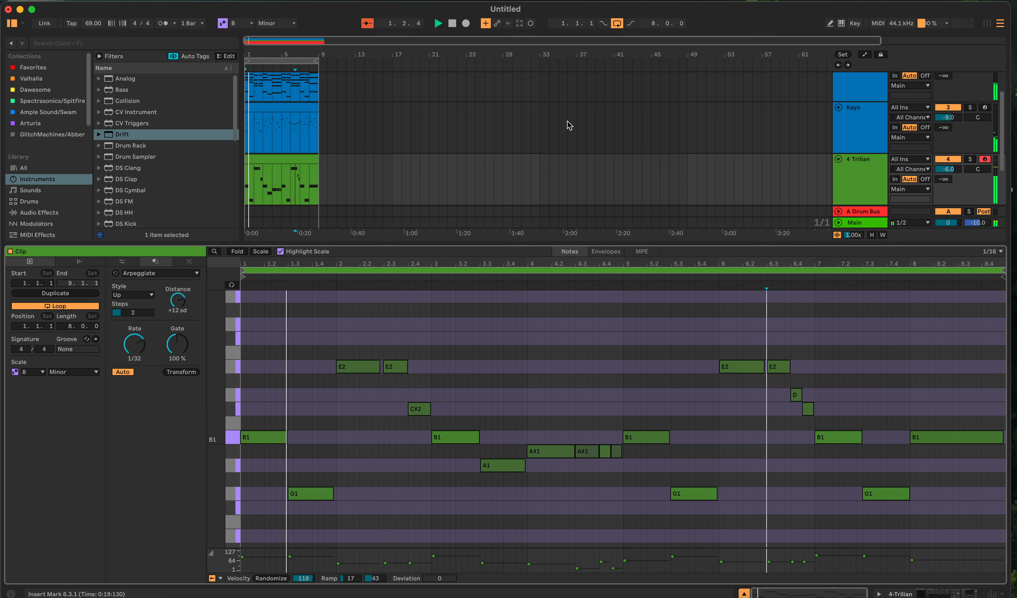
{"action": "left_click", "coordinate": [451, 25]}
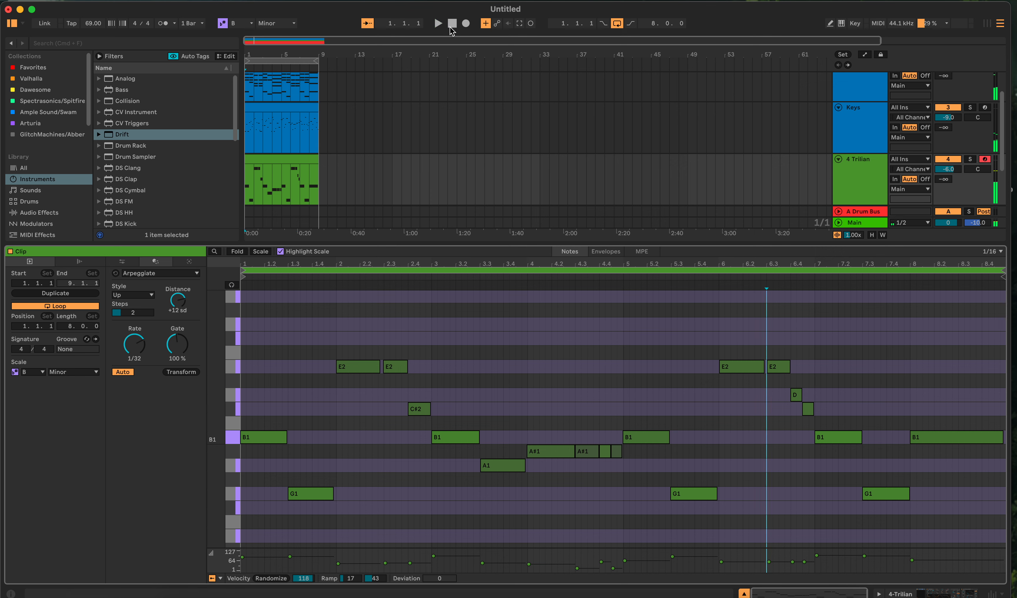
Split the last B1 note at 8.4.3, set the short end note's velocity to 25, and play the loop
{"action": "left_click", "coordinate": [995, 425]}
{"action": "key", "text": "super+e"}
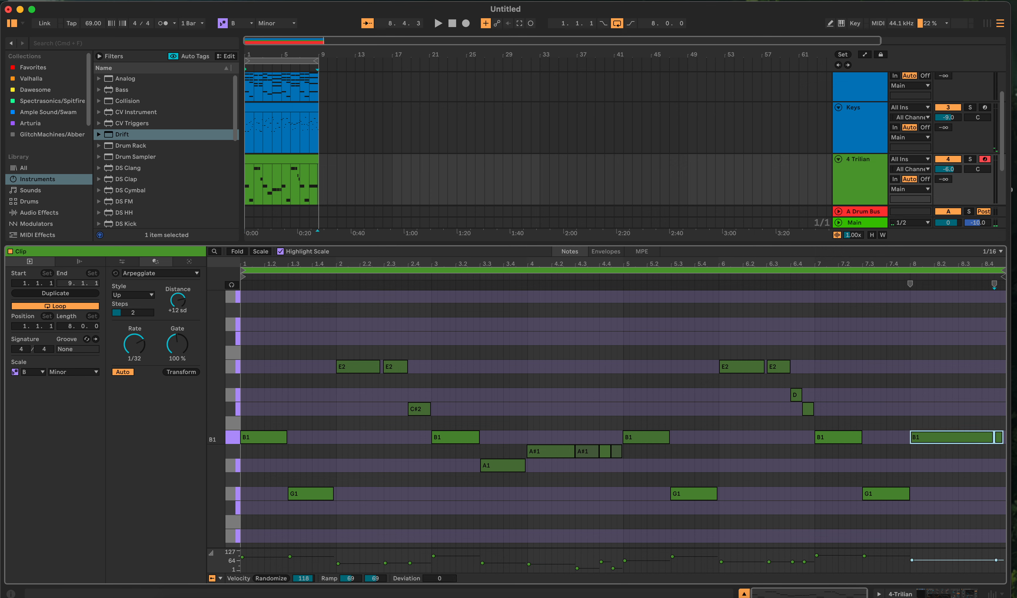
{"action": "left_click", "coordinate": [992, 569]}
{"action": "left_click_drag", "start_coordinate": [995, 560], "coordinate": [996, 561]}
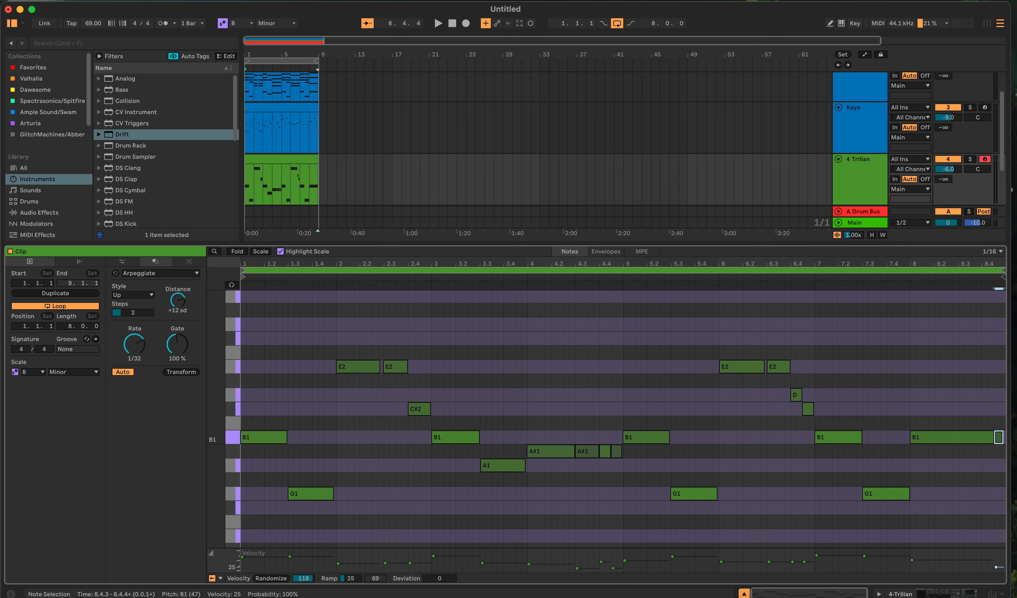
{"action": "left_click", "coordinate": [997, 570]}
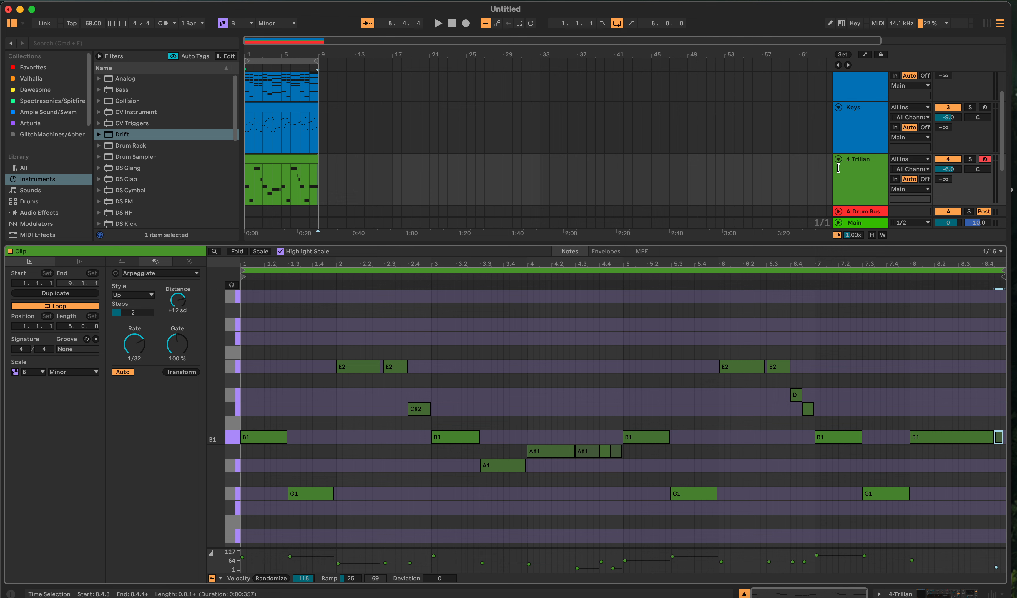
{"action": "key", "text": "space"}
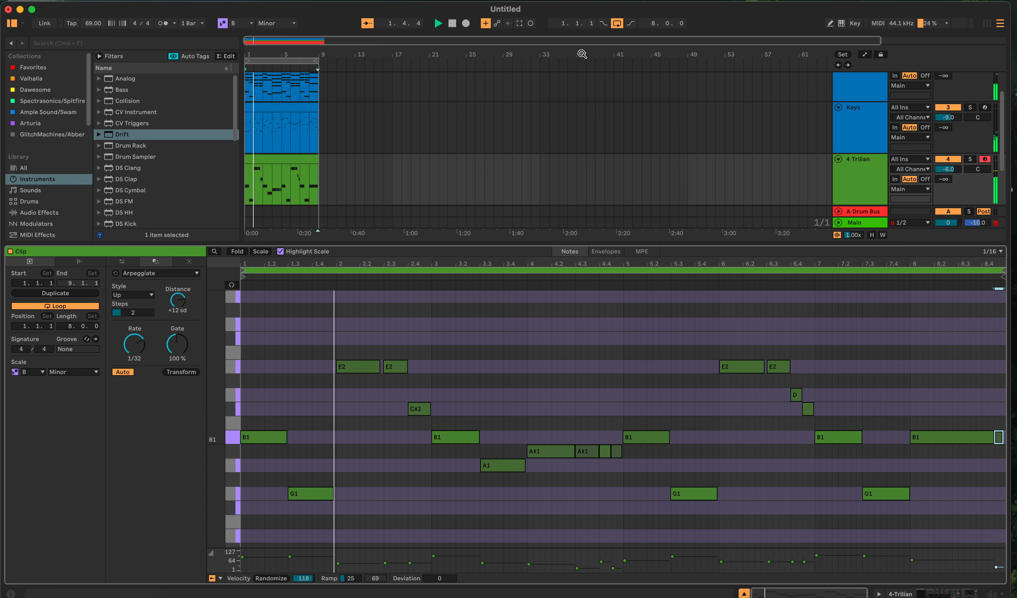
{"action": "key", "text": "space"}
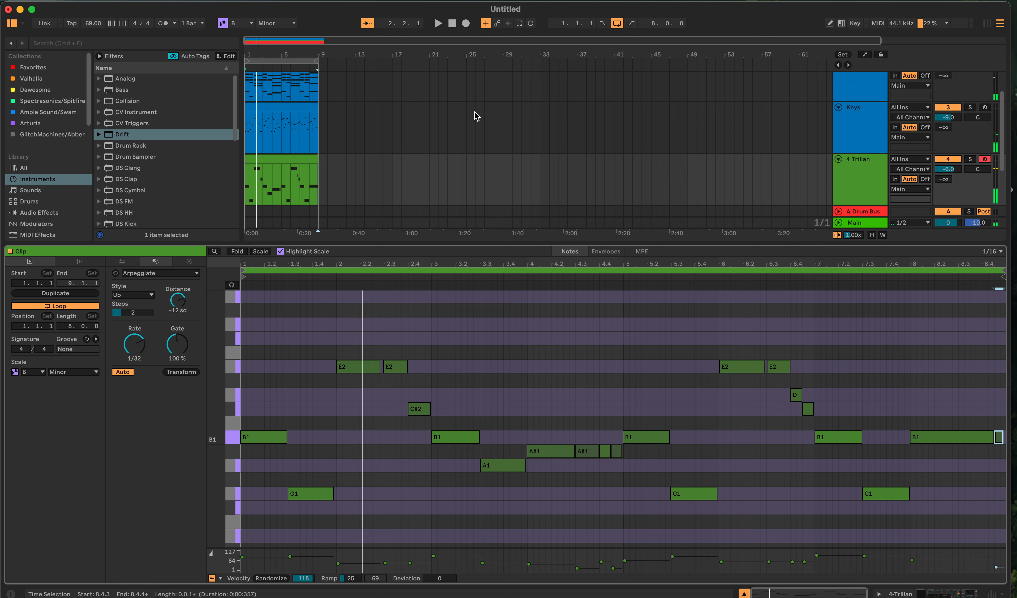
Select all notes of the bass clip and give them a velocity deviation of -28 to -16
{"action": "key", "text": "super+a"}
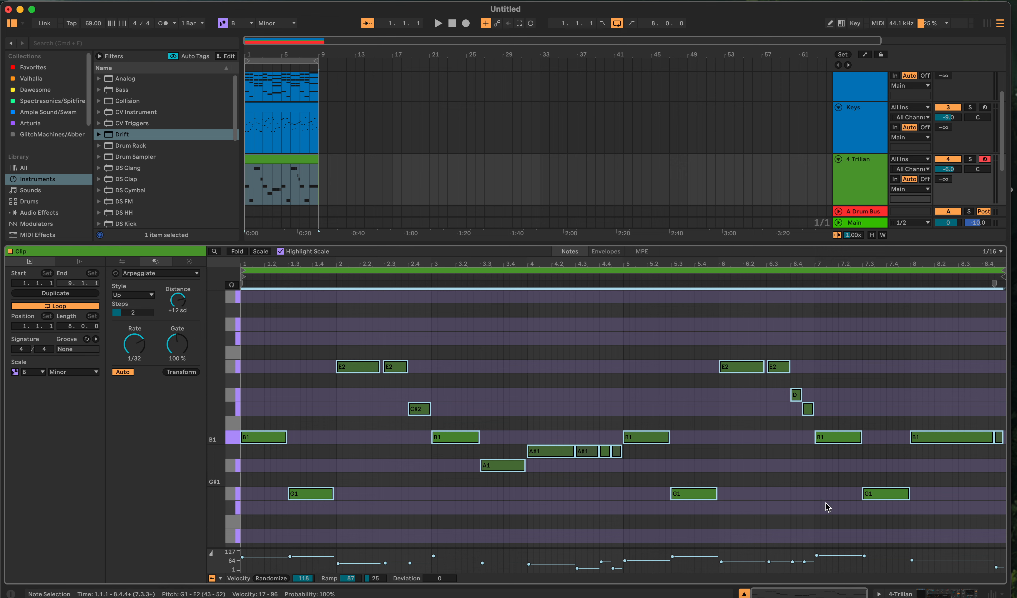
{"action": "left_click_drag", "start_coordinate": [439, 578], "coordinate": [439, 592]}
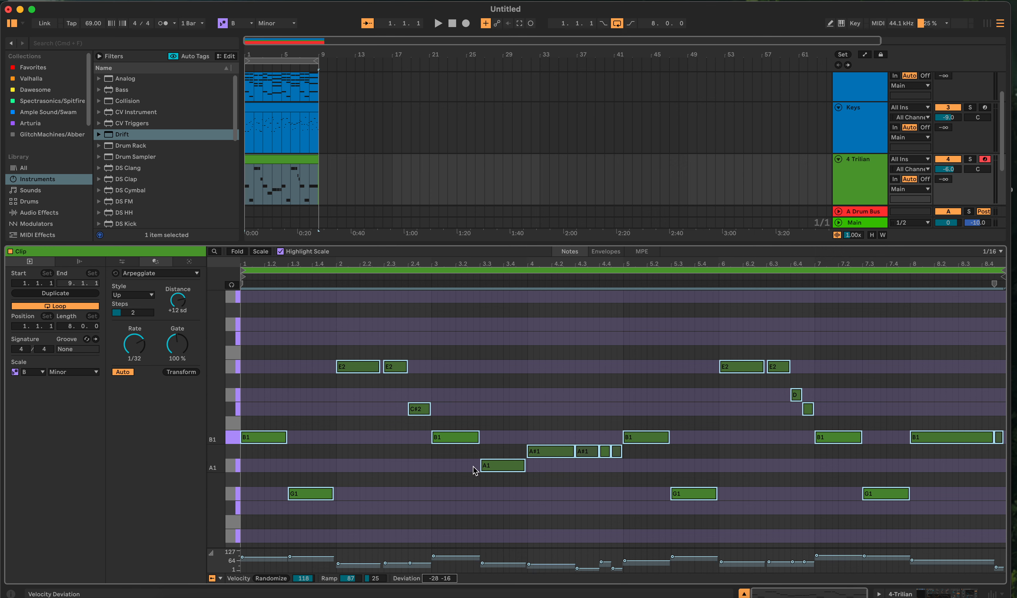
Play the loop from the start of the Trilian clip to check the bass velocity deviation, and stop playback
{"action": "left_click", "coordinate": [285, 159]}
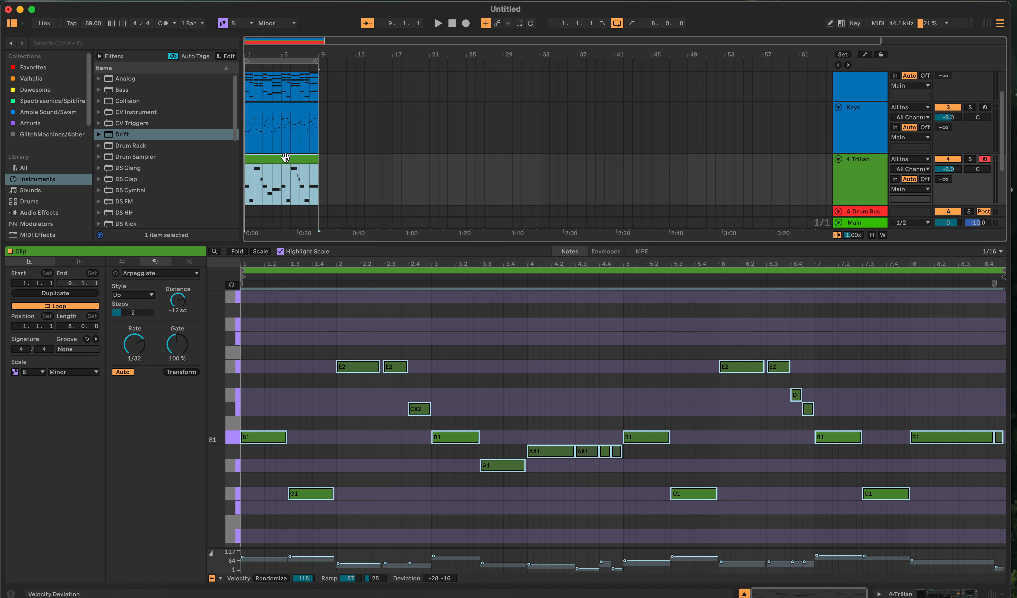
{"action": "key", "text": "space"}
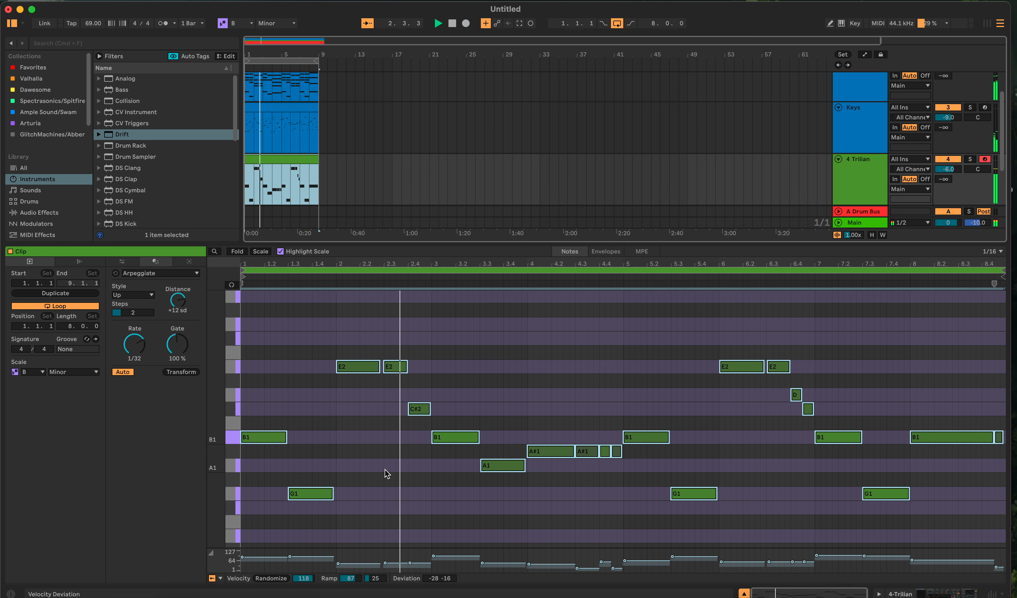
{"action": "left_click", "coordinate": [414, 475]}
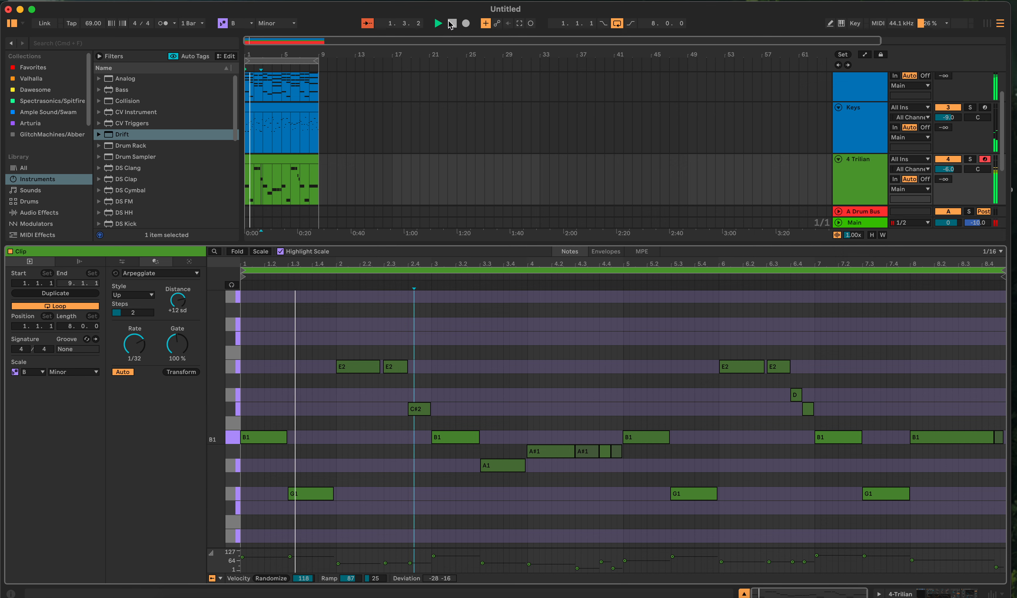
{"action": "key", "text": "space"}
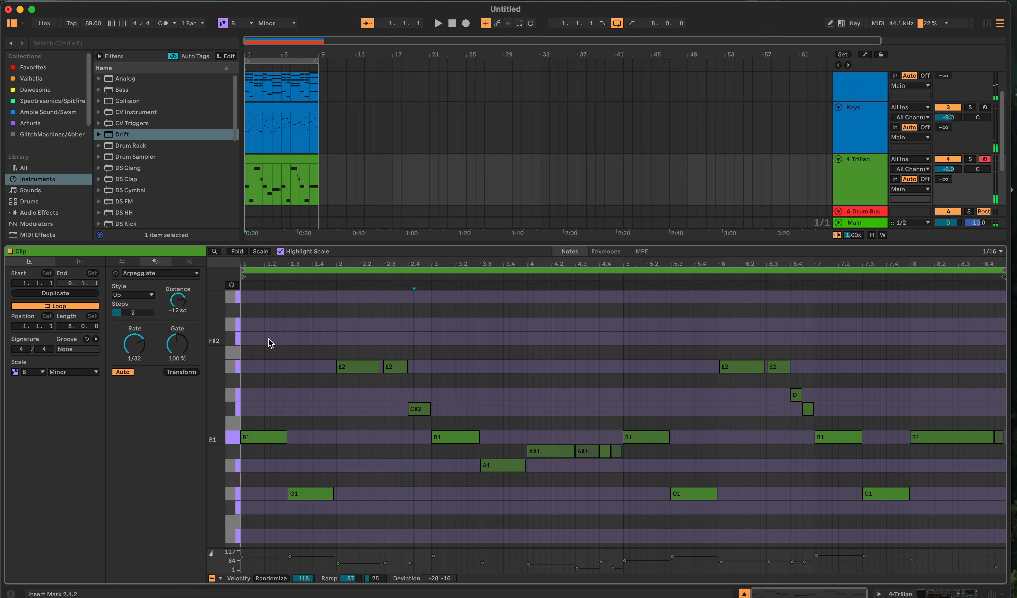
Humanize all notes of the bass clip by 20 %, and play the loop to check their timing
{"action": "key", "text": "super+a"}
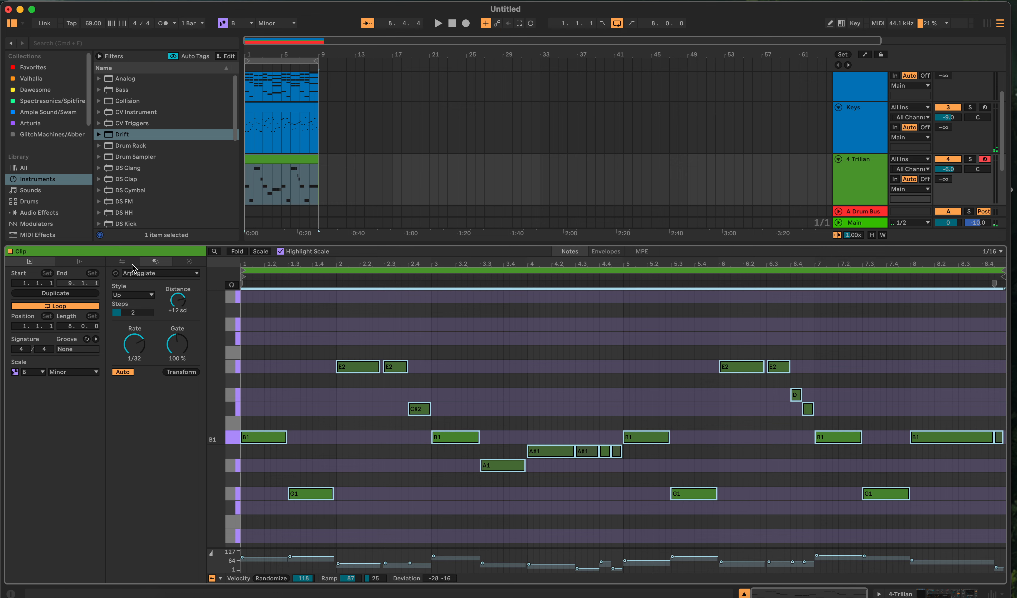
{"action": "left_click", "coordinate": [123, 262]}
{"action": "left_click_drag", "start_coordinate": [139, 364], "coordinate": [139, 368]}
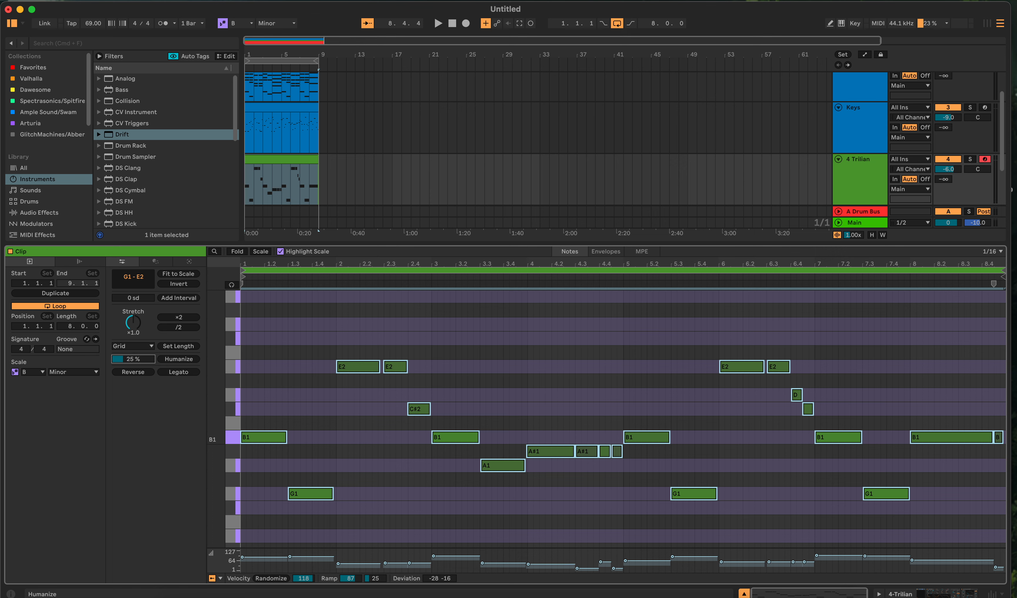
{"action": "left_click", "coordinate": [191, 362]}
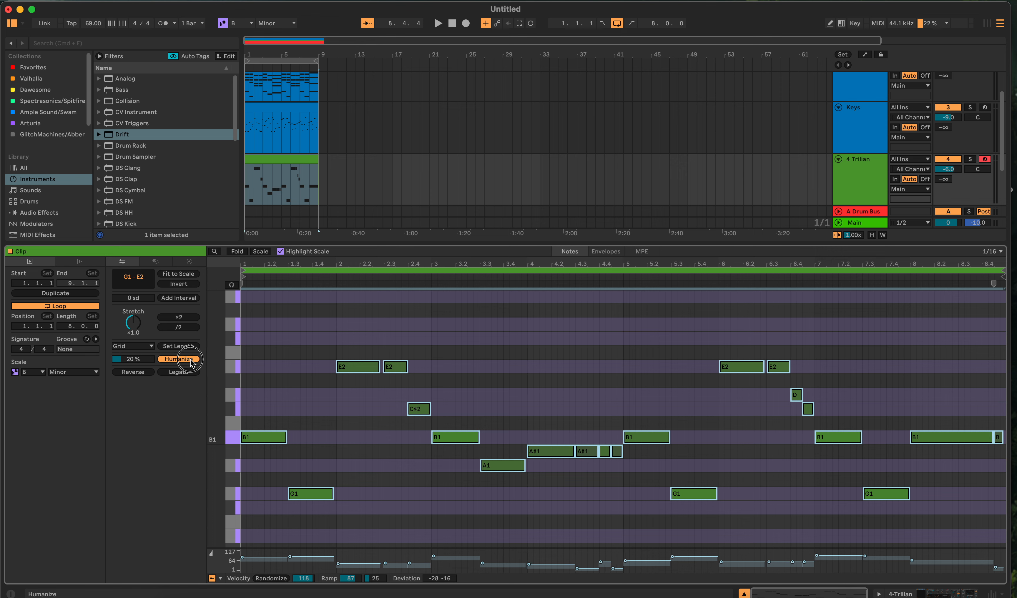
{"action": "key", "text": "space"}
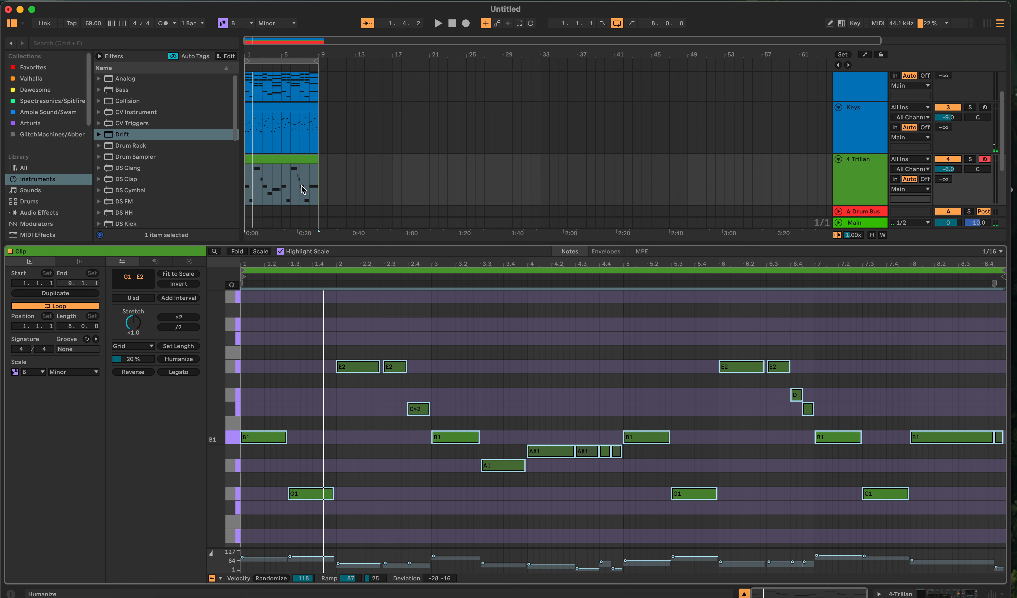
{"action": "key", "text": "space"}
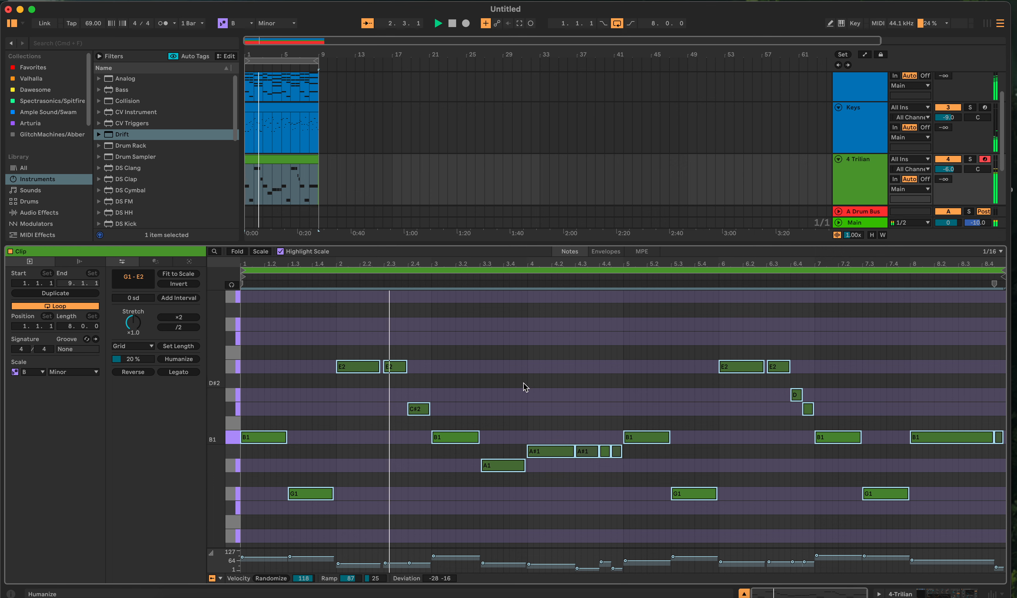
{"action": "left_click", "coordinate": [485, 365]}
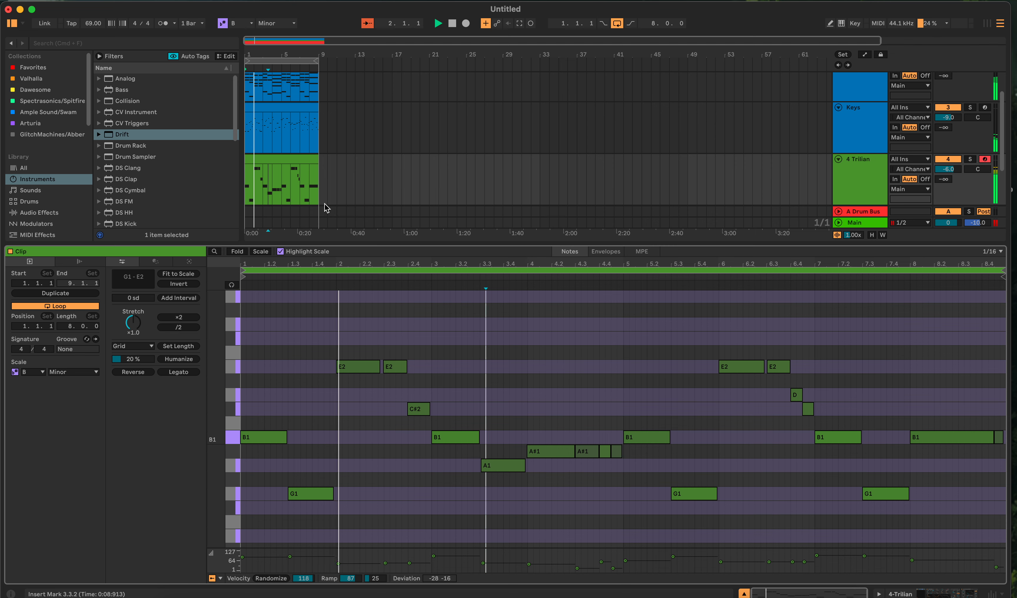
{"action": "left_click", "coordinate": [453, 23]}
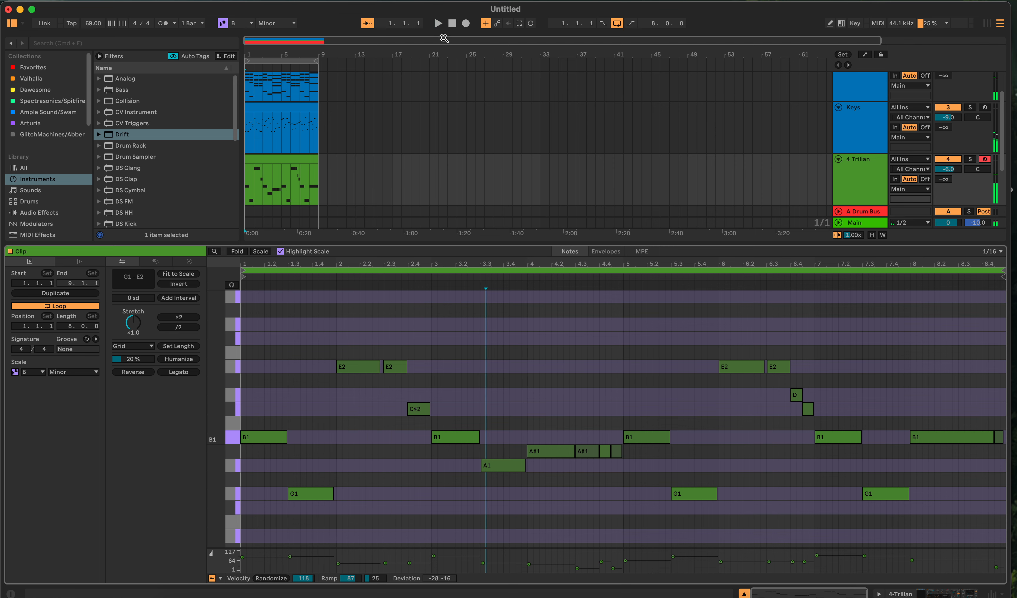
Show the Trilian track's device chain and turn off the Bass Fattener effect
{"action": "key", "text": "shift+Tab"}
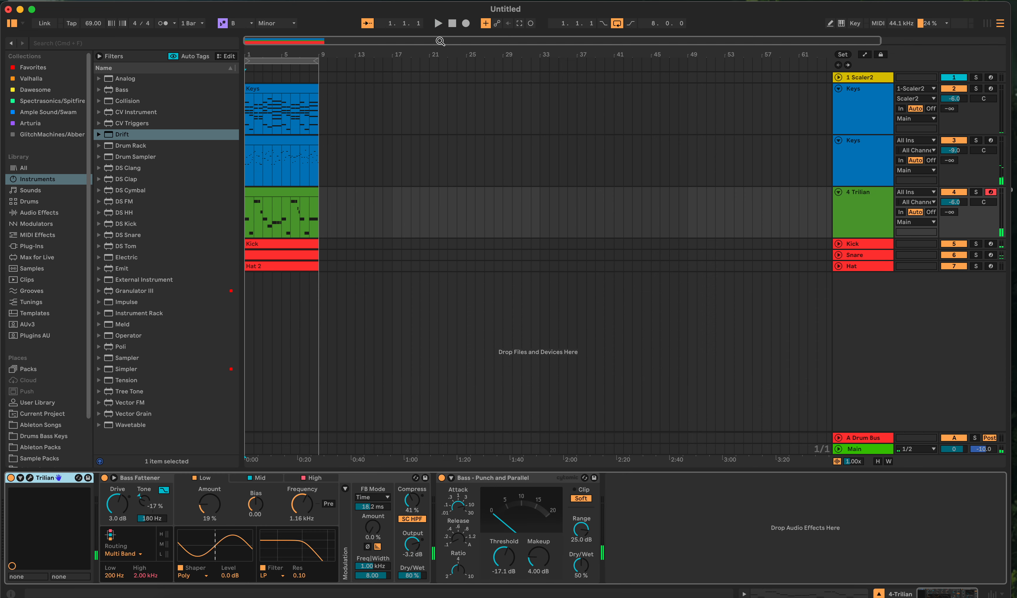
{"action": "left_click", "coordinate": [279, 194]}
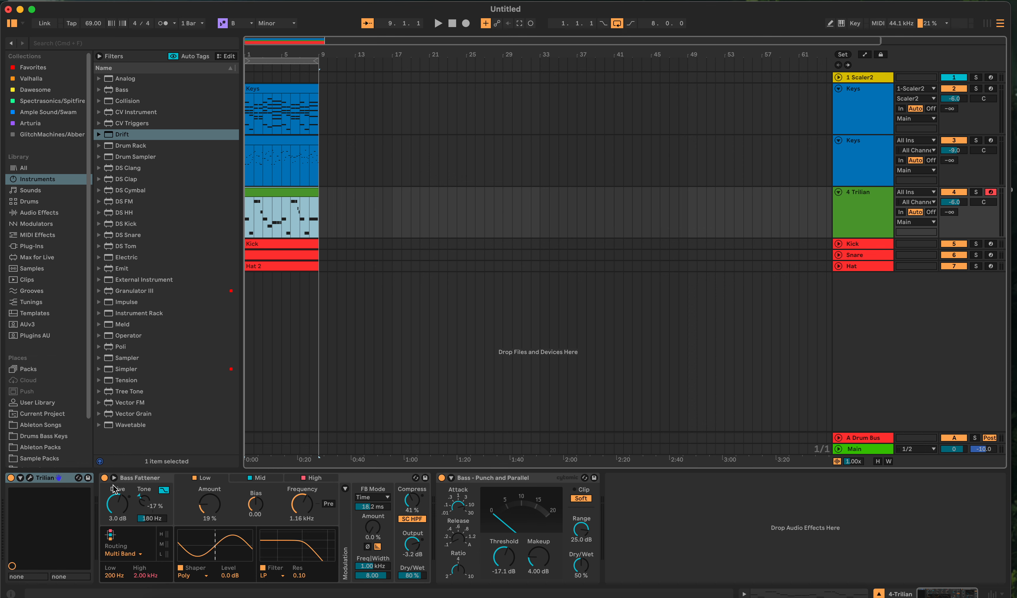
{"action": "left_click", "coordinate": [104, 477]}
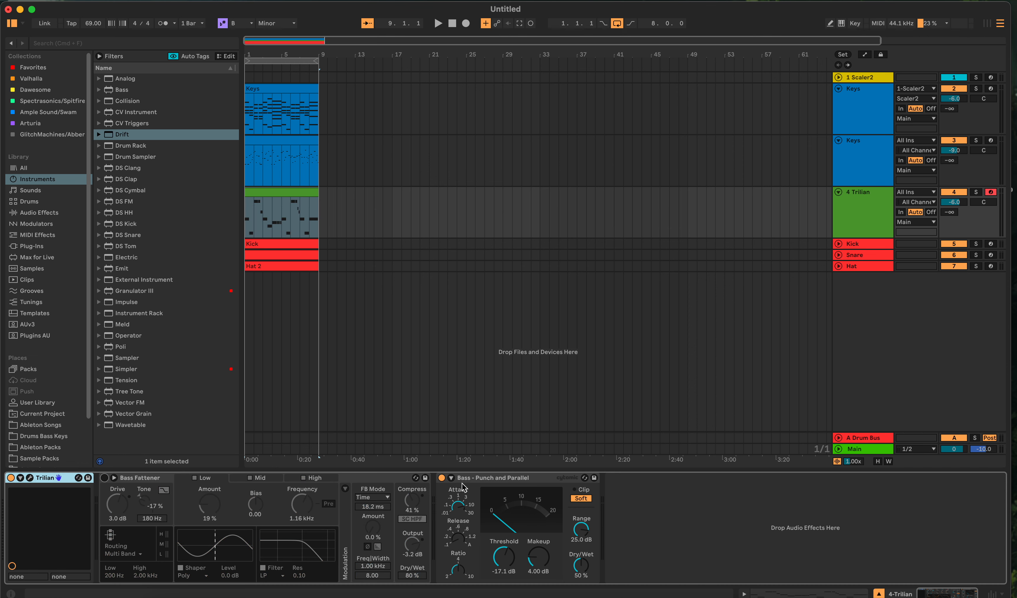
Play the loop and switch Bass Fattener on and off again to compare the bass sound, and stop playback
{"action": "left_click", "coordinate": [276, 194]}
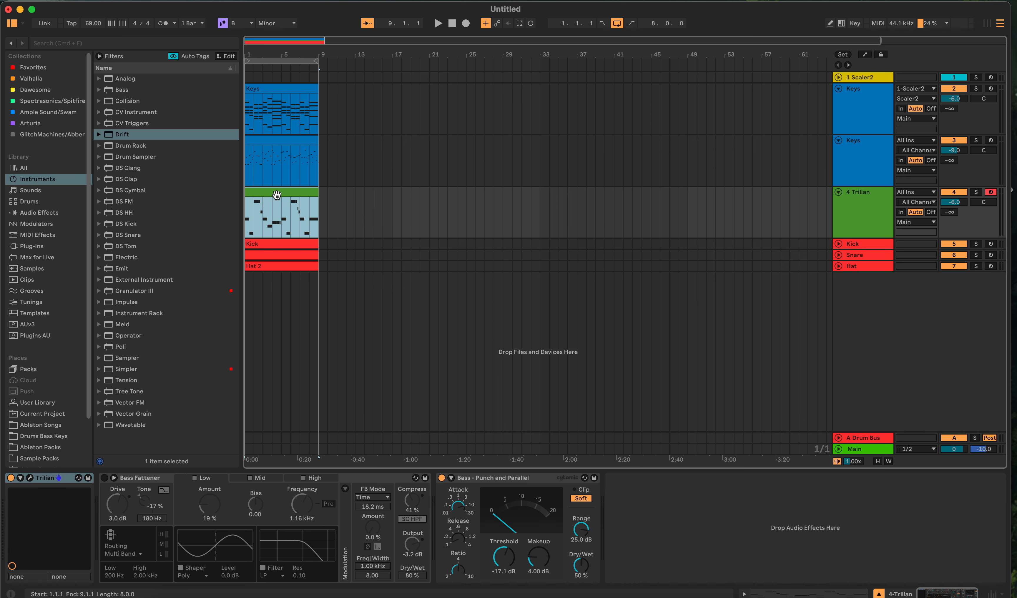
{"action": "key", "text": "space"}
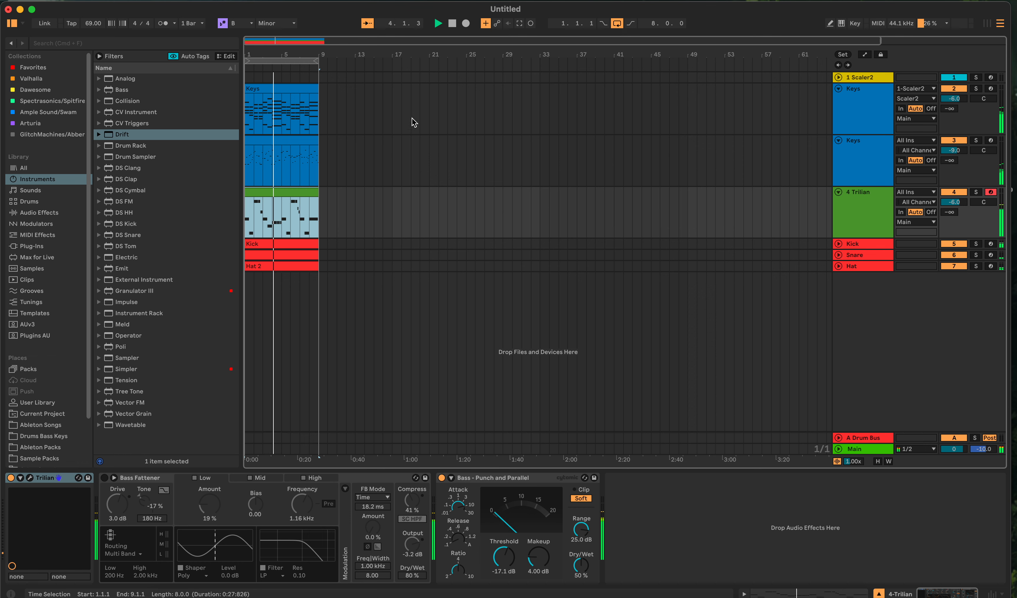
{"action": "left_click", "coordinate": [104, 478]}
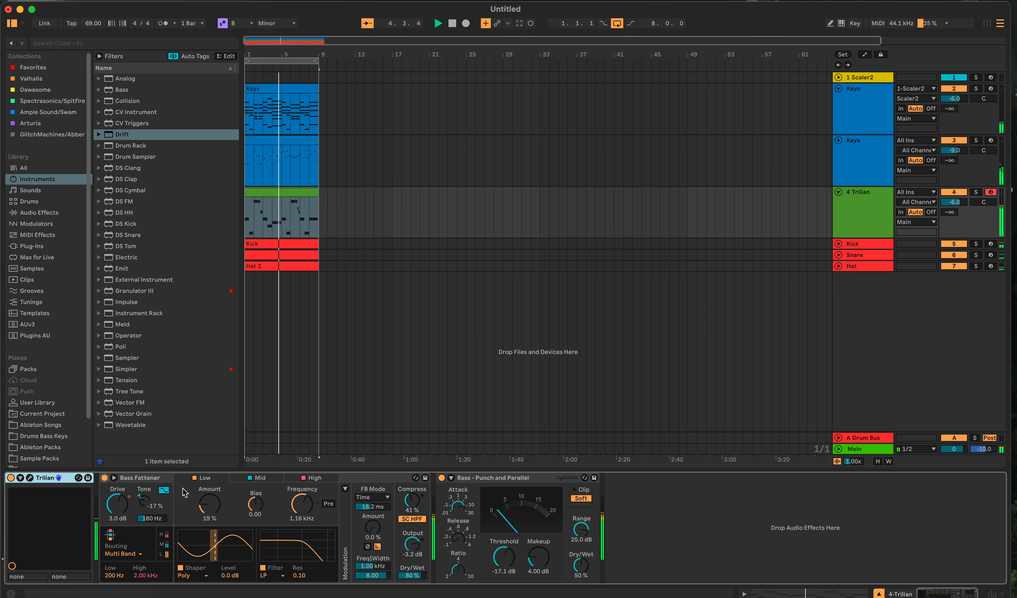
{"action": "left_click", "coordinate": [105, 478]}
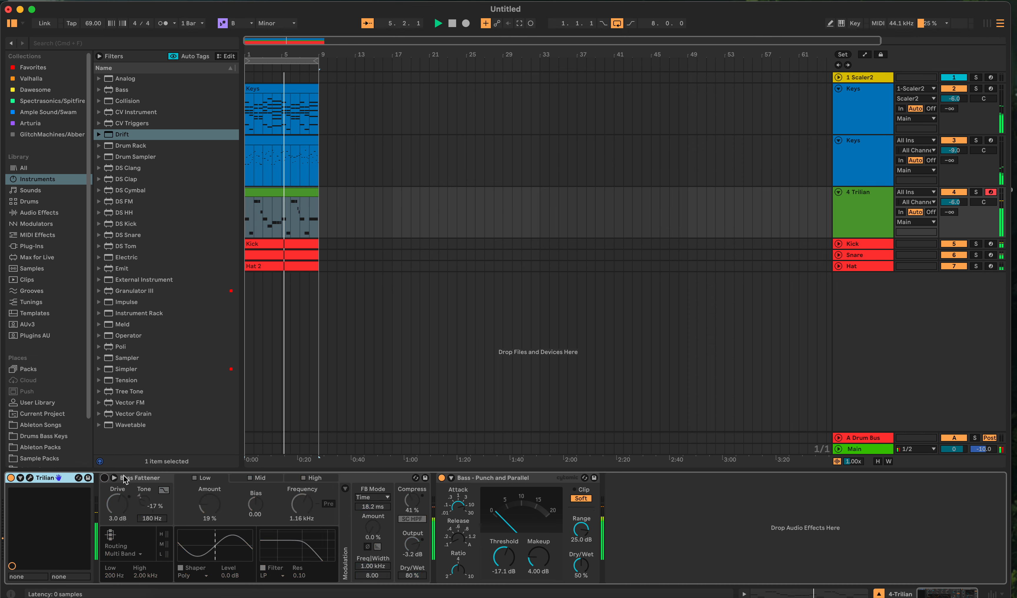
{"action": "left_click", "coordinate": [452, 23]}
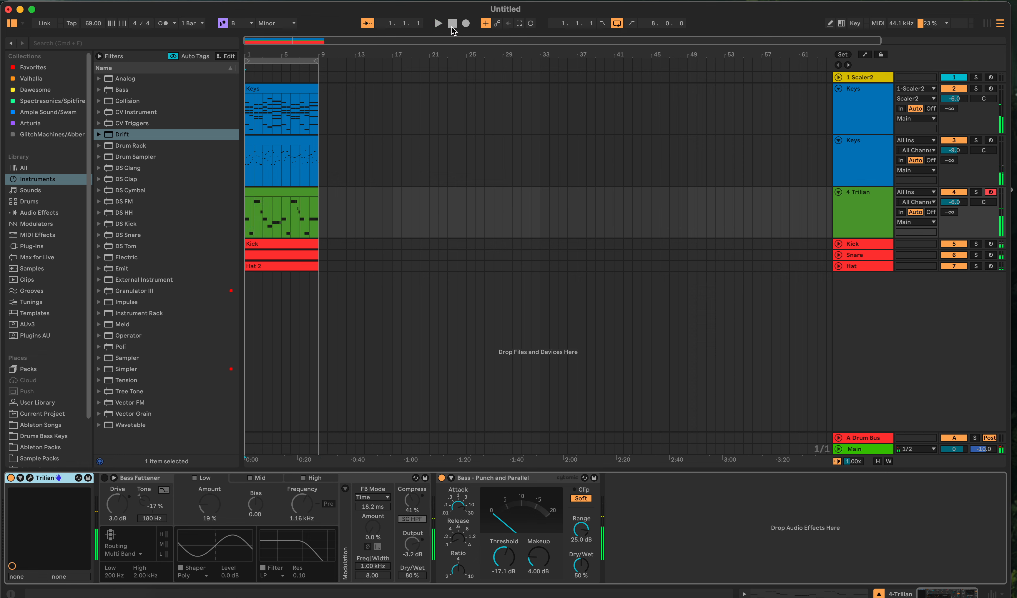